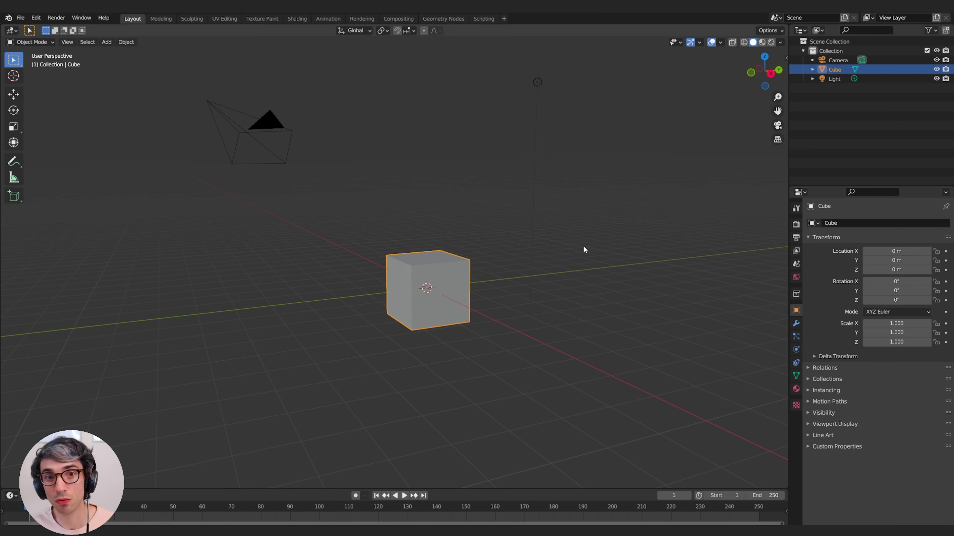
Delete every default object in the scene: the camera, cube and light.
{"action": "middle_click_drag", "start_coordinate": [583, 247], "coordinate": [330, 176]}
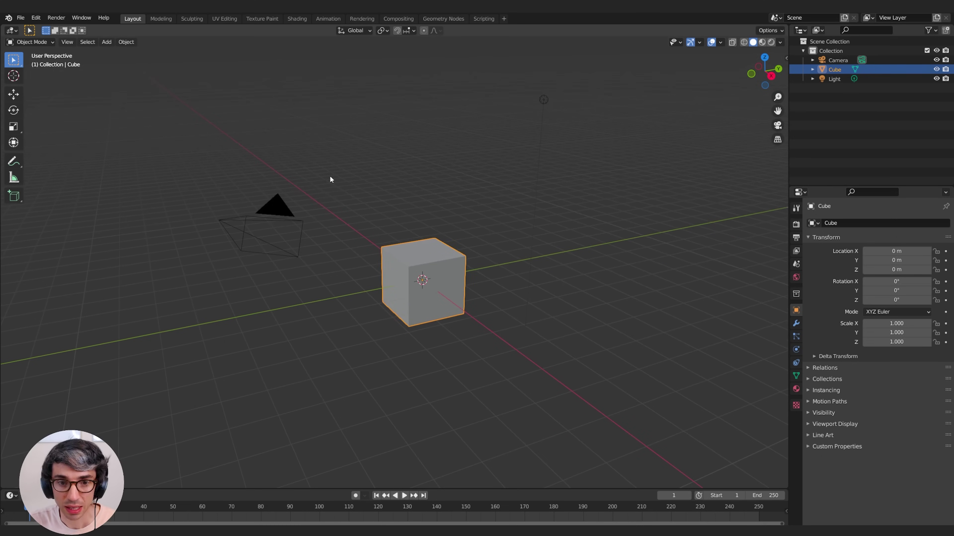
{"action": "key", "text": "a"}
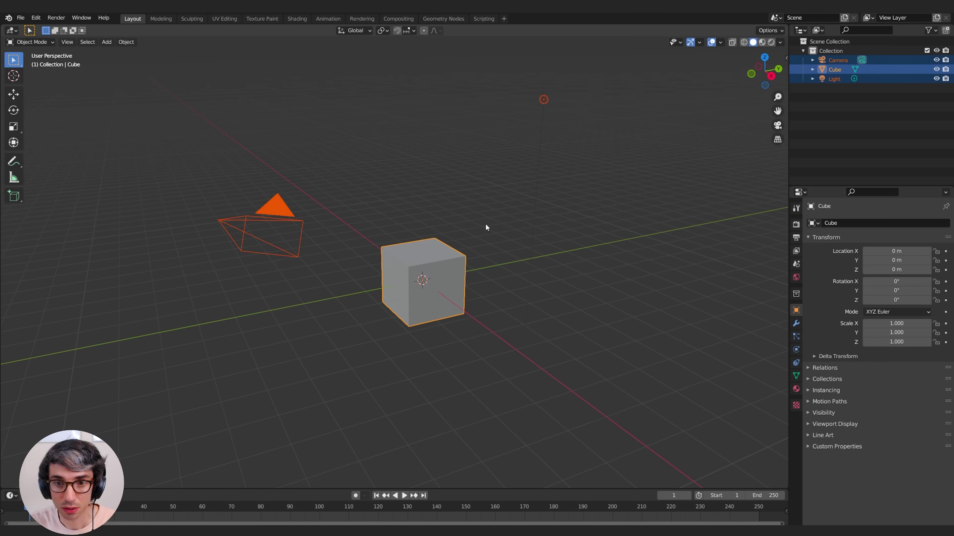
{"action": "key", "text": "x"}
{"action": "left_click", "coordinate": [485, 224]}
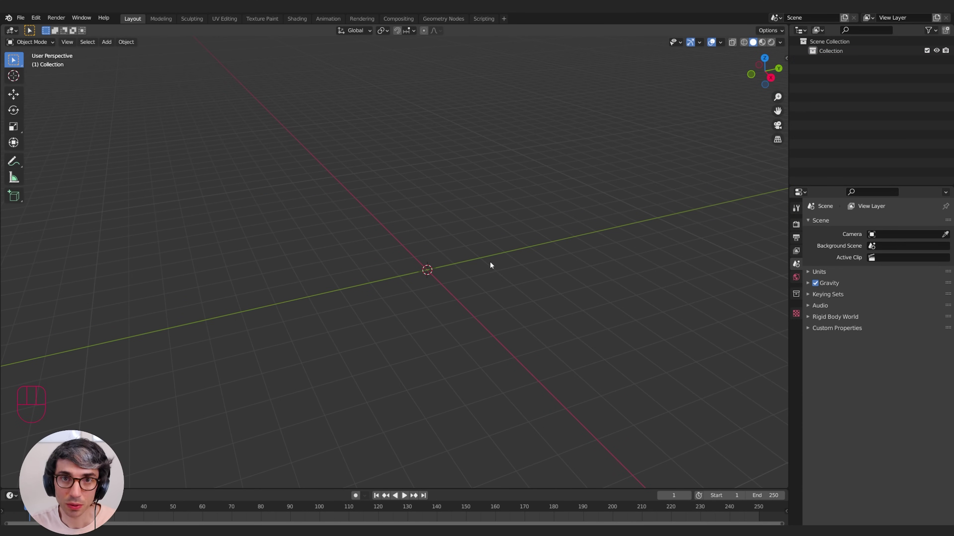
Add a plane mesh and scale it up uniformly to about 5.2.
{"action": "key", "text": "shift+a"}
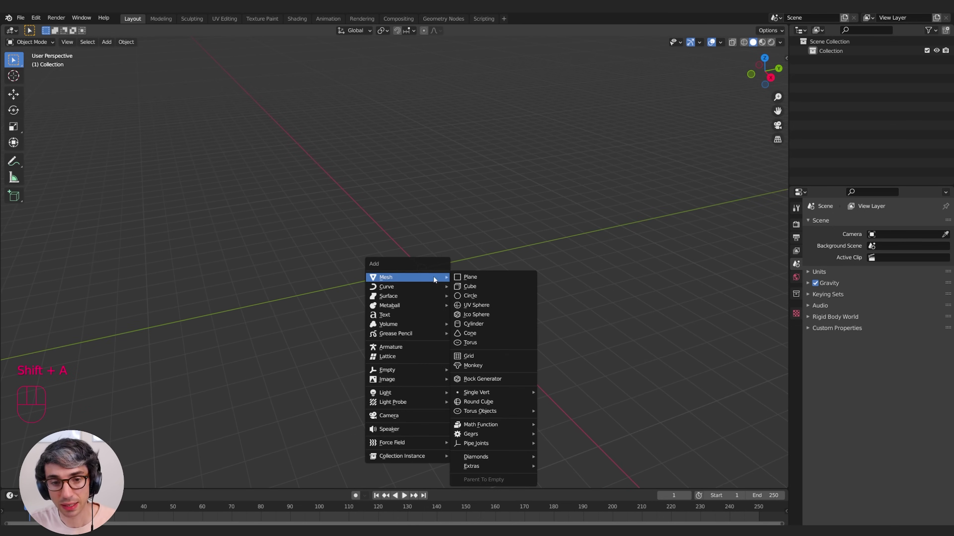
{"action": "left_click", "coordinate": [473, 276]}
{"action": "key", "text": "s"}
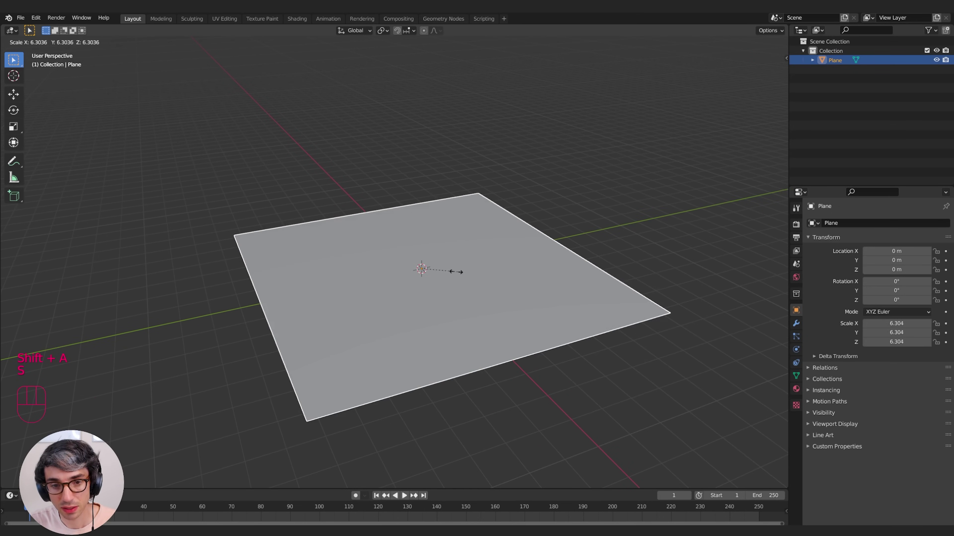
{"action": "left_click", "coordinate": [450, 271]}
{"action": "middle_click_drag", "start_coordinate": [526, 278], "coordinate": [450, 286]}
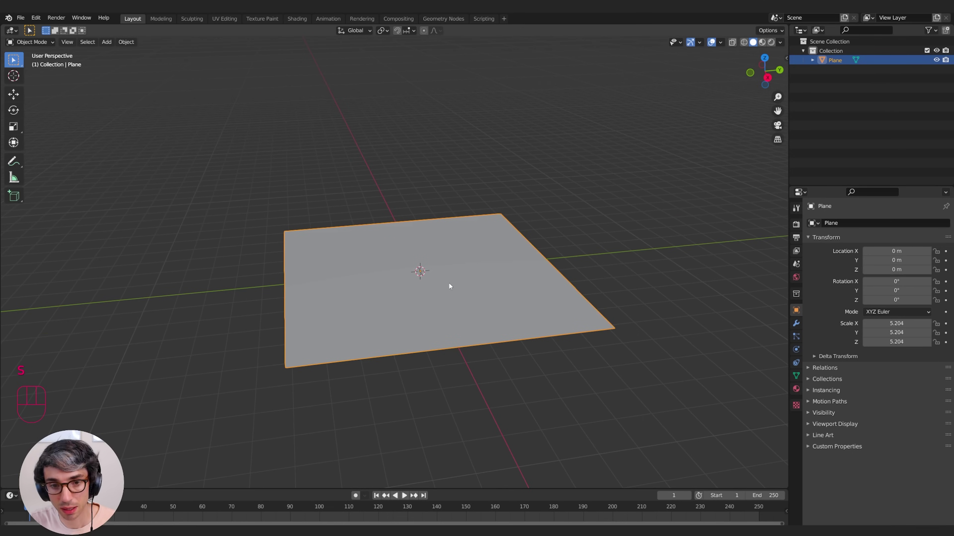
Split the 3D viewport into two side-by-side areas and make the new one a Shader Editor.
{"action": "left_click_drag", "start_coordinate": [3, 486], "coordinate": [386, 468]}
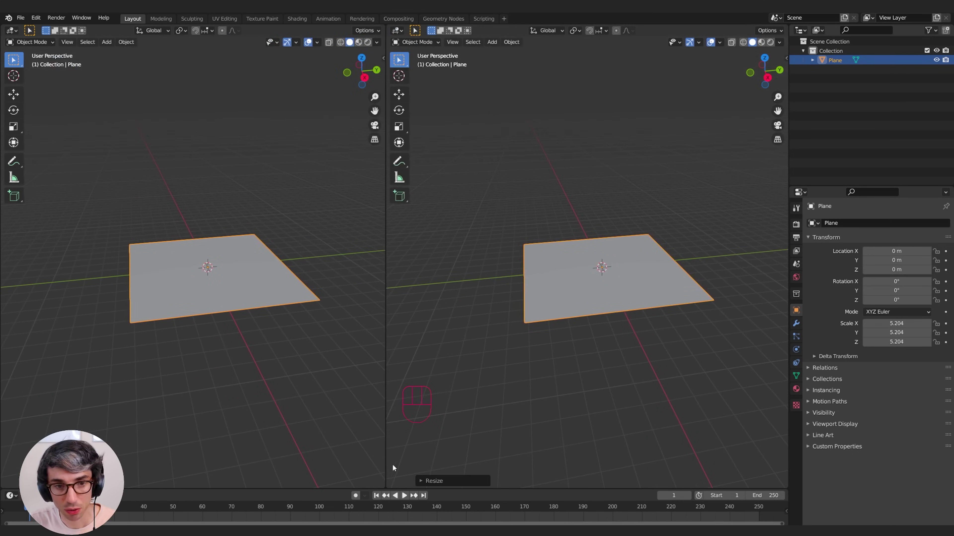
{"action": "left_click", "coordinate": [12, 30]}
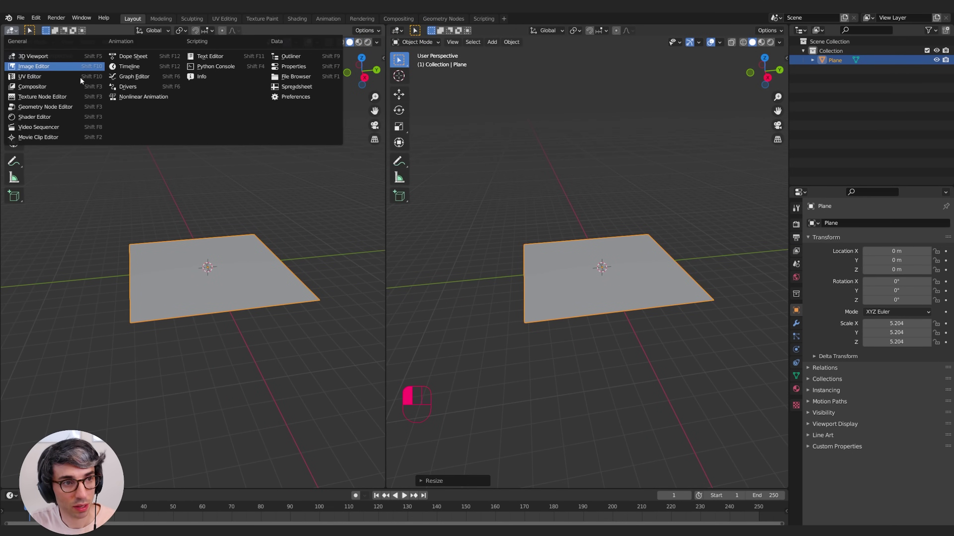
{"action": "left_click", "coordinate": [44, 118]}
{"action": "left_click_drag", "start_coordinate": [279, 164], "coordinate": [462, 164]}
{"action": "middle_click_drag", "start_coordinate": [666, 279], "coordinate": [594, 256]}
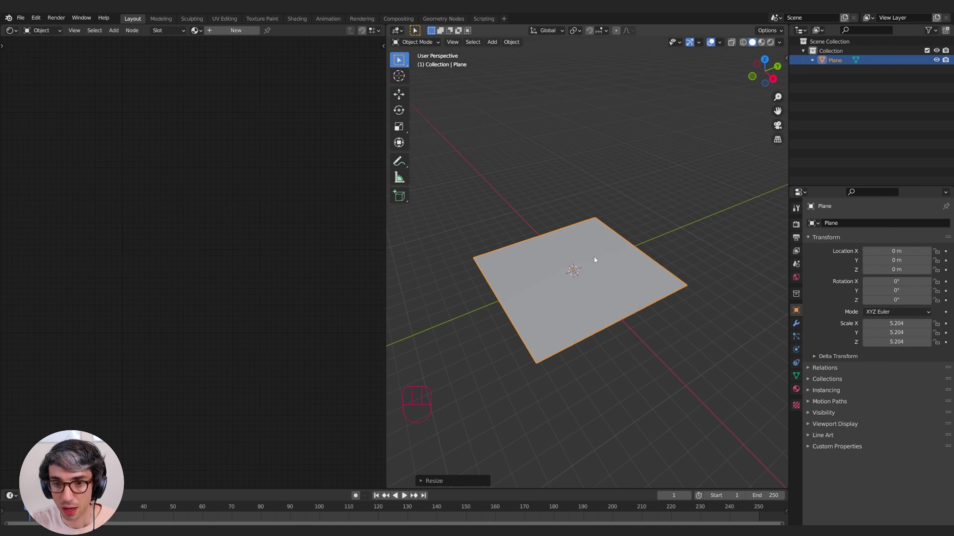
Create a new material for the plane.
{"action": "left_click", "coordinate": [224, 32]}
{"action": "middle_click_drag", "start_coordinate": [237, 355], "coordinate": [252, 307]}
{"action": "scroll", "coordinate": [252, 308], "scroll_direction": "up", "scroll_amount": 4}
{"action": "middle_click_drag", "start_coordinate": [693, 325], "coordinate": [685, 320]}
{"action": "scroll", "coordinate": [608, 324], "scroll_direction": "up", "scroll_amount": 1}
Add a Subdivision Surface modifier to the plane.
{"action": "left_click", "coordinate": [795, 323]}
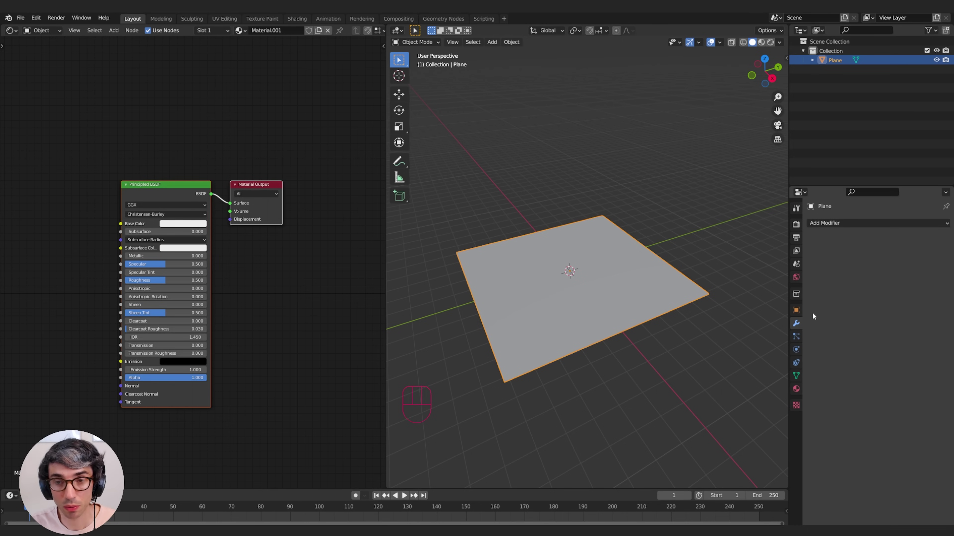
{"action": "left_click", "coordinate": [854, 224]}
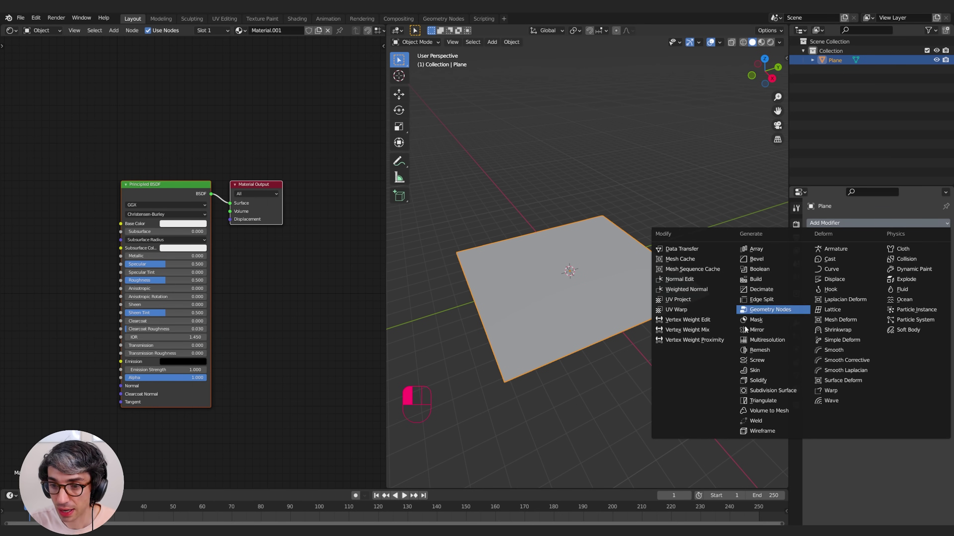
{"action": "left_click", "coordinate": [771, 391]}
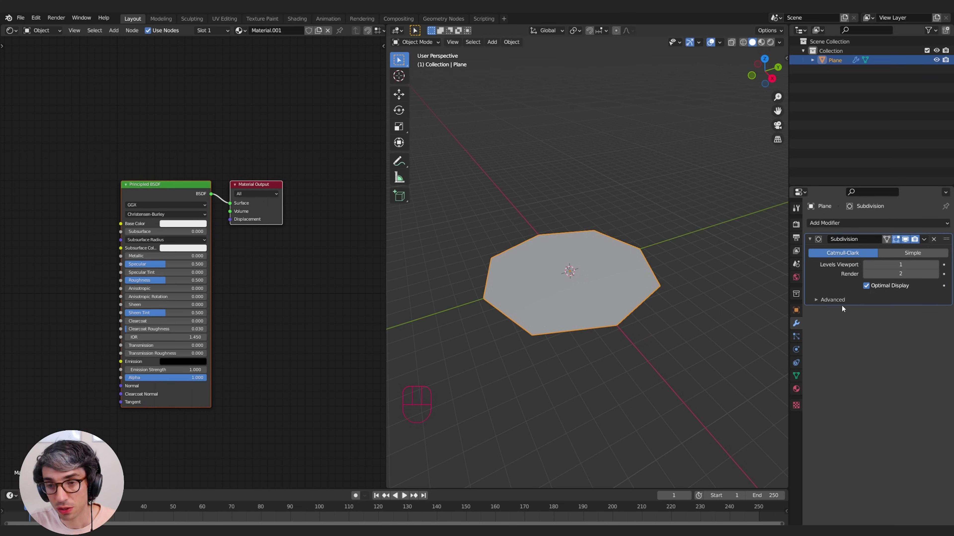
Set the render engine to Cycles with the Experimental feature set.
{"action": "left_click", "coordinate": [796, 224]}
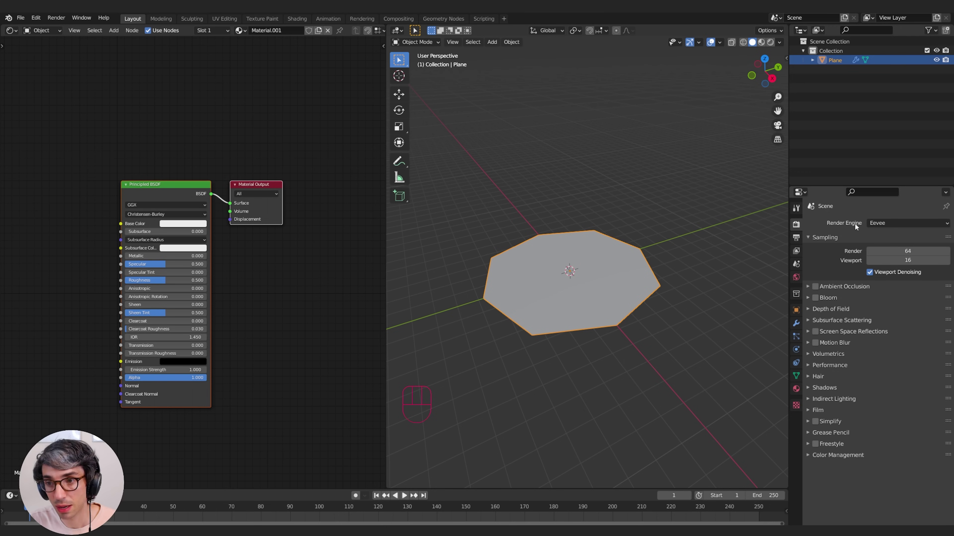
{"action": "left_click", "coordinate": [879, 223]}
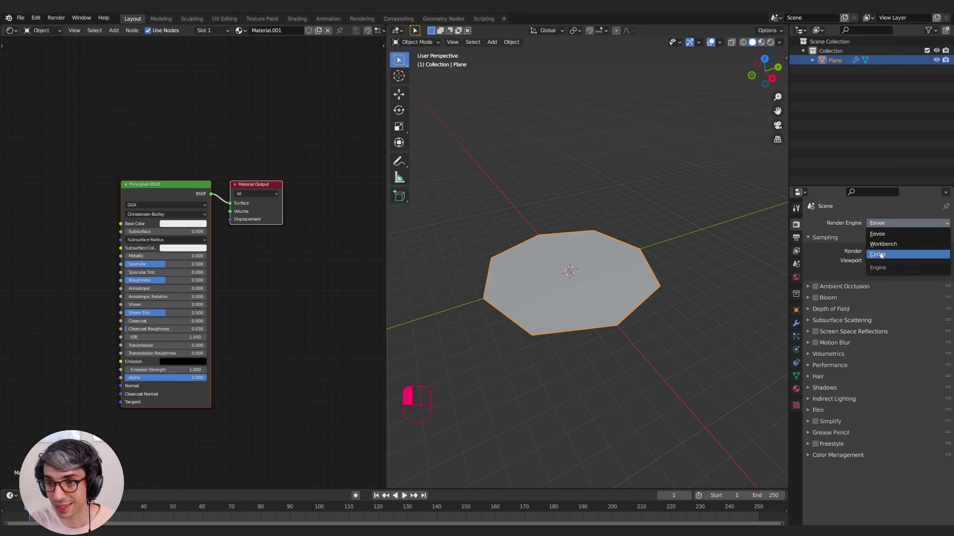
{"action": "left_click", "coordinate": [880, 254]}
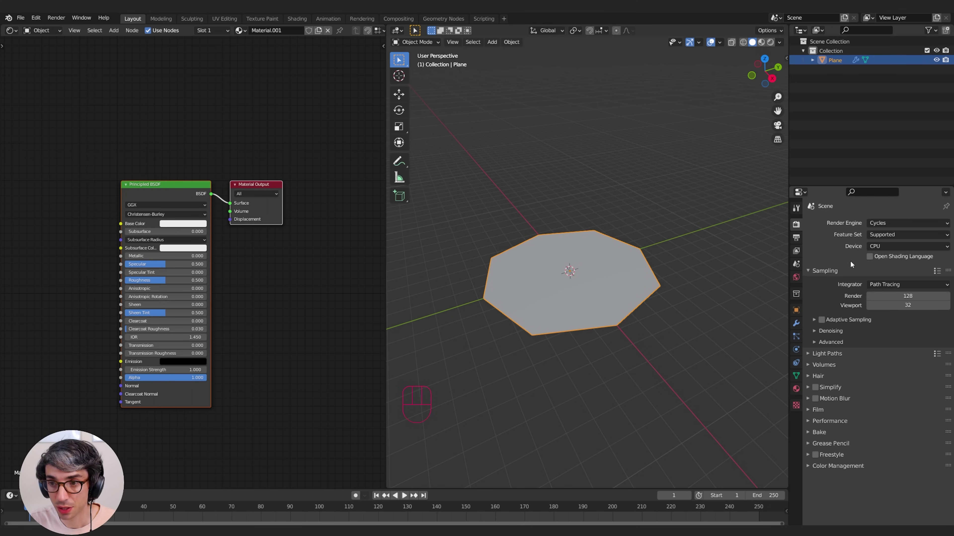
{"action": "left_click", "coordinate": [882, 233]}
{"action": "left_click", "coordinate": [891, 257]}
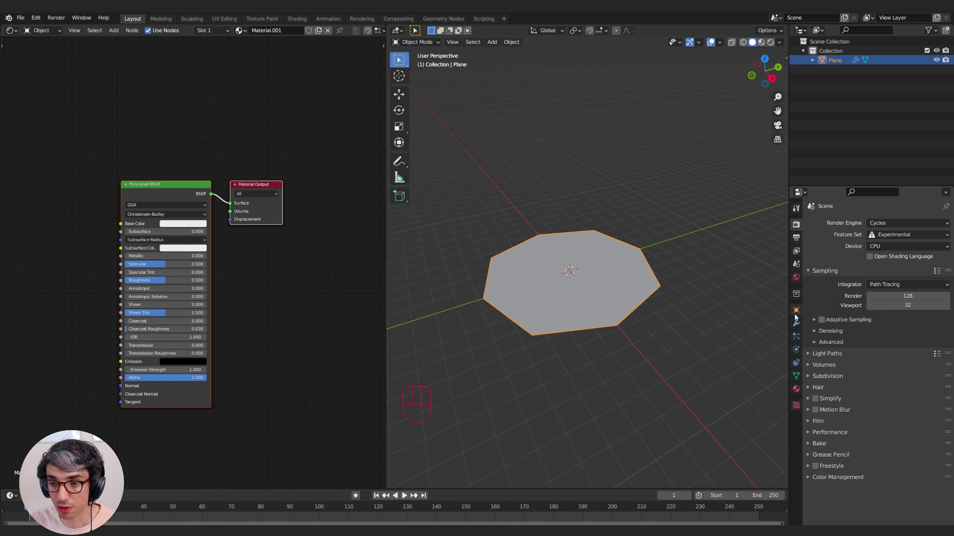
Enable Adaptive Subdivision on the plane's Subdivision modifier and set its type to Simple.
{"action": "left_click", "coordinate": [796, 323]}
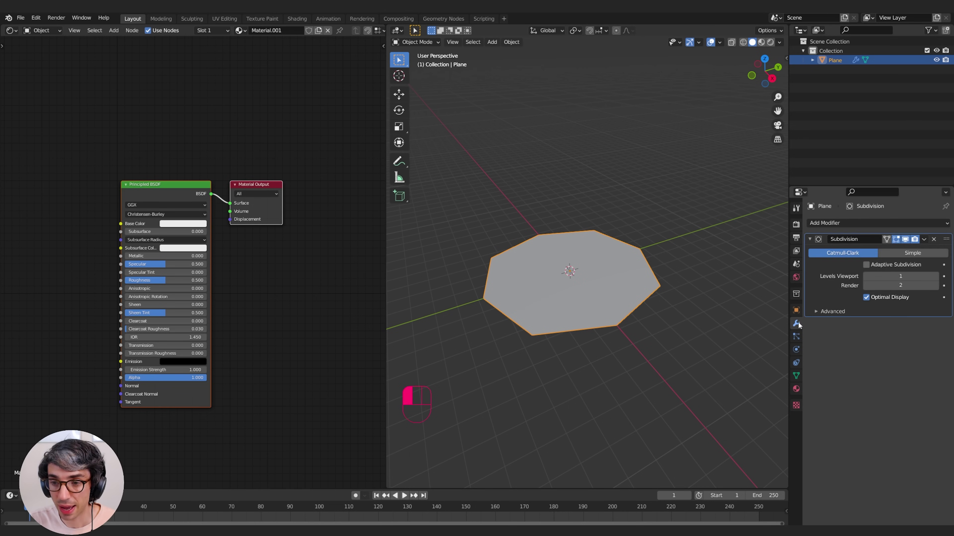
{"action": "left_click", "coordinate": [866, 265]}
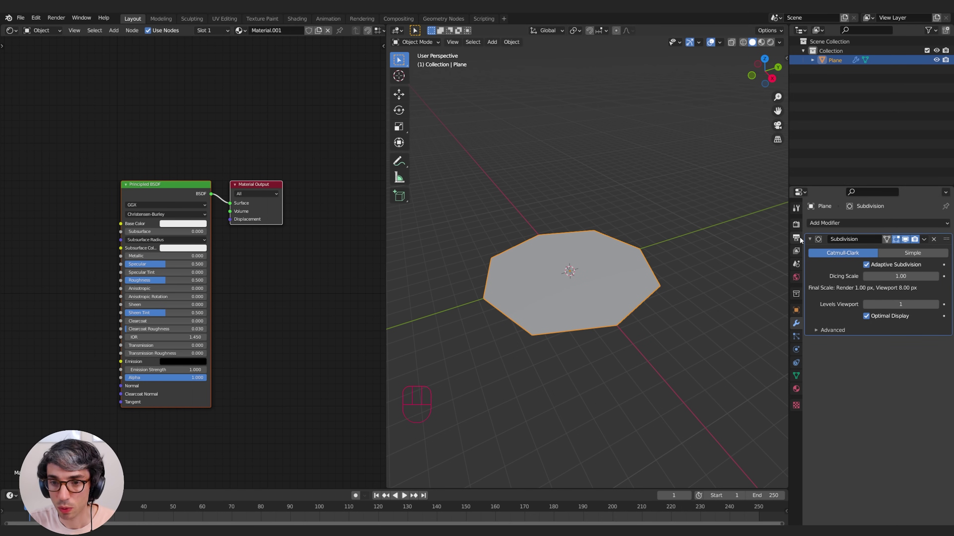
{"action": "left_click", "coordinate": [912, 253]}
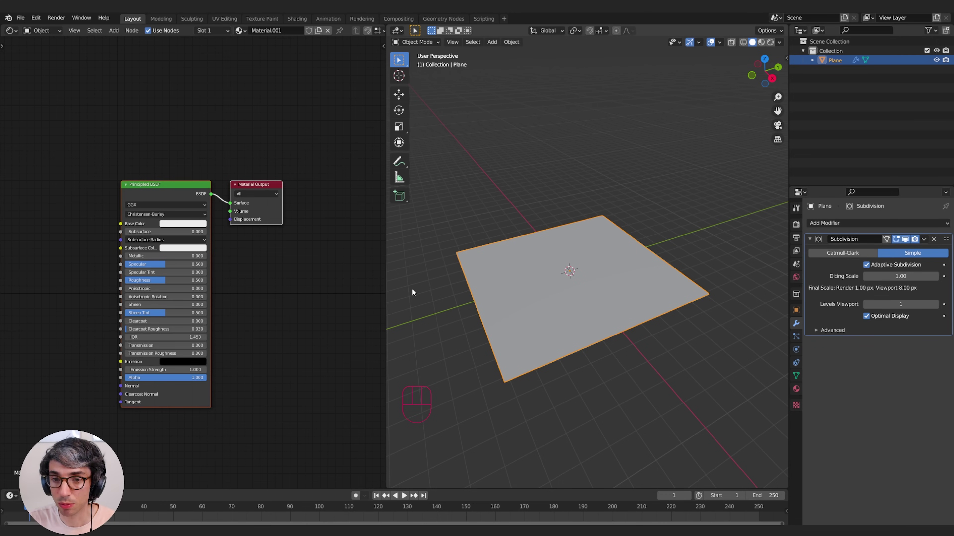
{"action": "middle_click_drag", "start_coordinate": [712, 330], "coordinate": [694, 338]}
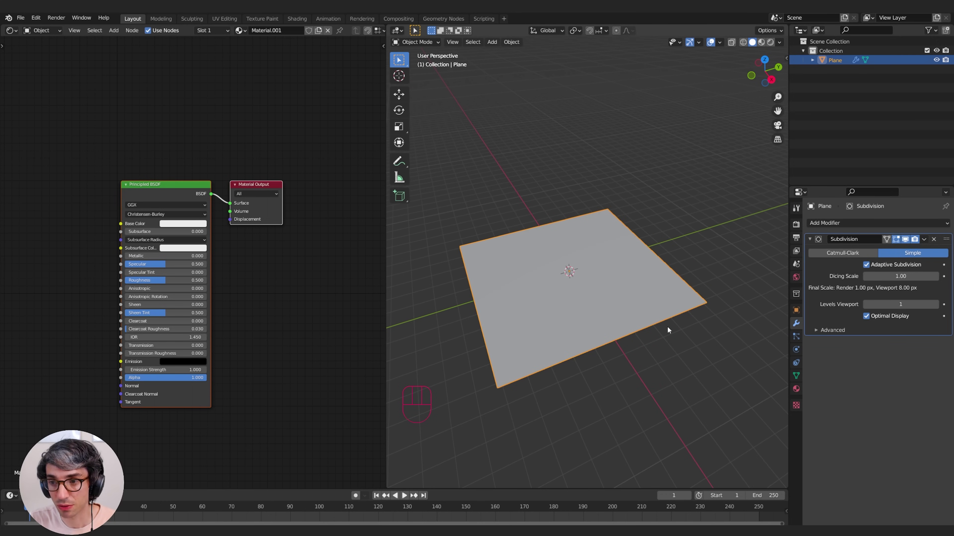
{"action": "middle_click_drag", "start_coordinate": [616, 361], "coordinate": [636, 342], "text": "shift"}
{"action": "scroll", "coordinate": [637, 344], "scroll_direction": "up", "scroll_amount": 2}
{"action": "scroll", "coordinate": [637, 344], "scroll_direction": "down", "scroll_amount": 2}
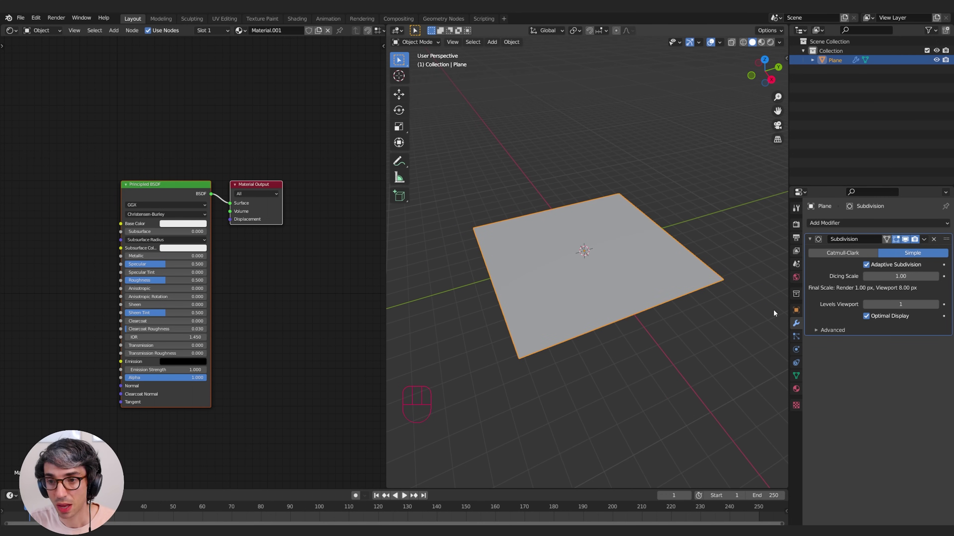
Switch the viewport to rendered shading and move the Material Output node slightly closer to the Principled BSDF.
{"action": "left_click", "coordinate": [770, 43]}
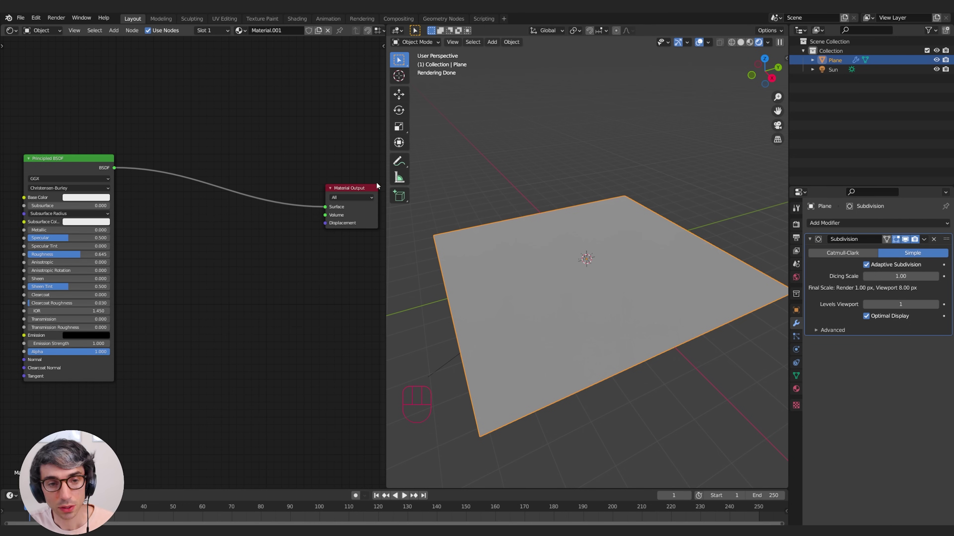
{"action": "left_click", "coordinate": [376, 186]}
{"action": "left_click_drag", "start_coordinate": [345, 190], "coordinate": [308, 197]}
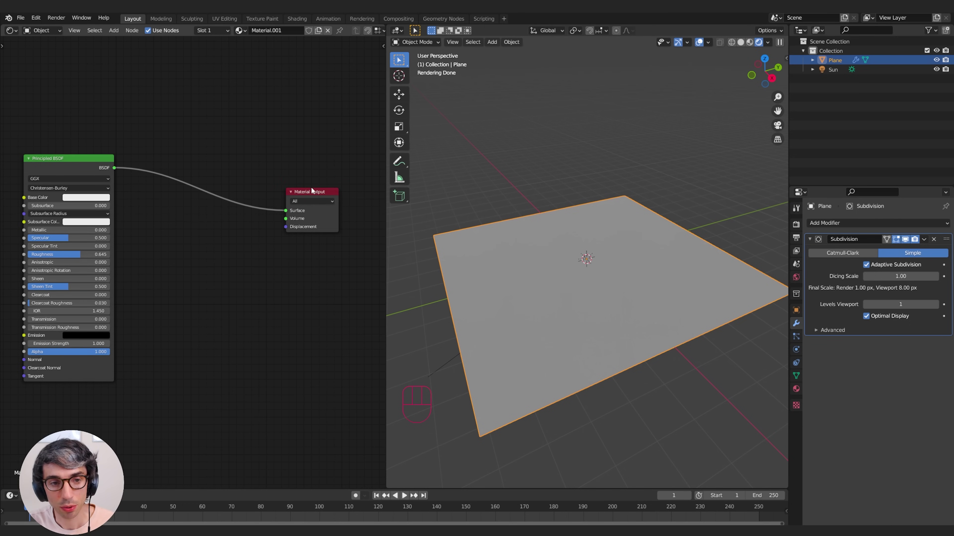
Change the surface displacement method in the plane material's settings in the Shader Editor.
{"action": "left_click", "coordinate": [383, 46]}
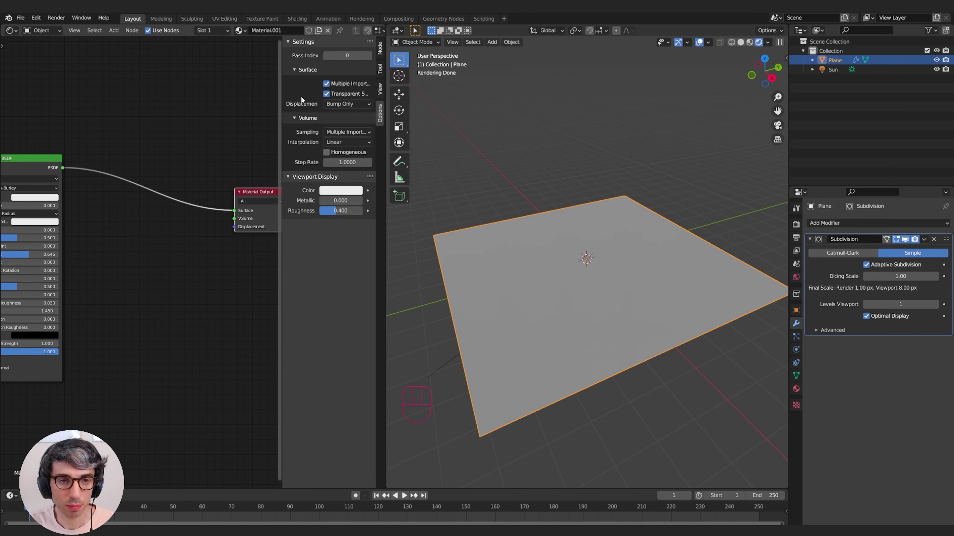
{"action": "left_click_drag", "start_coordinate": [281, 92], "coordinate": [242, 90]}
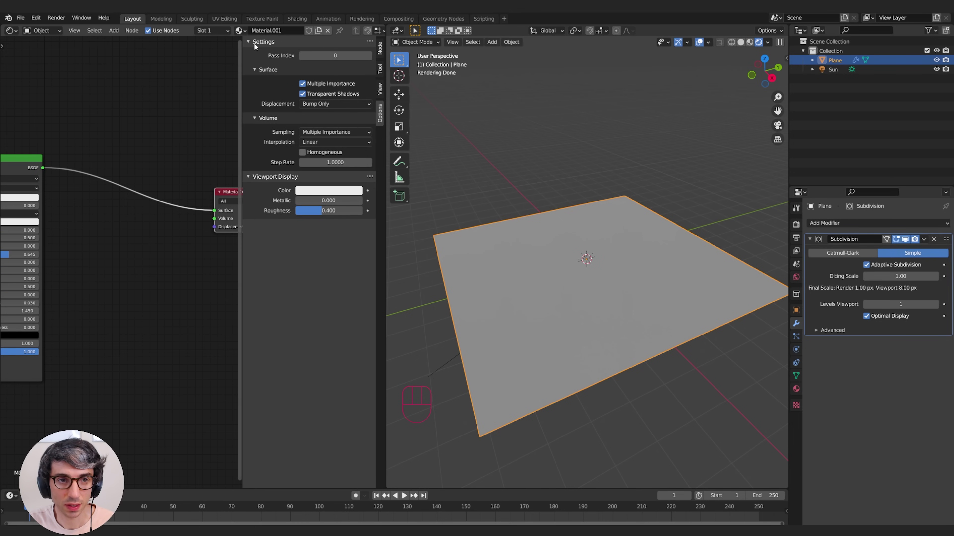
{"action": "left_click", "coordinate": [254, 46]}
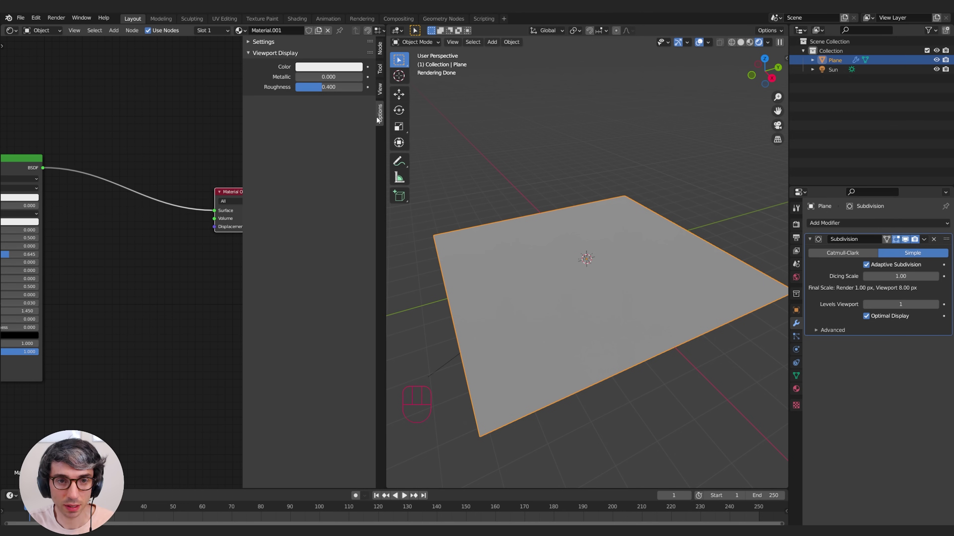
{"action": "left_click", "coordinate": [379, 47]}
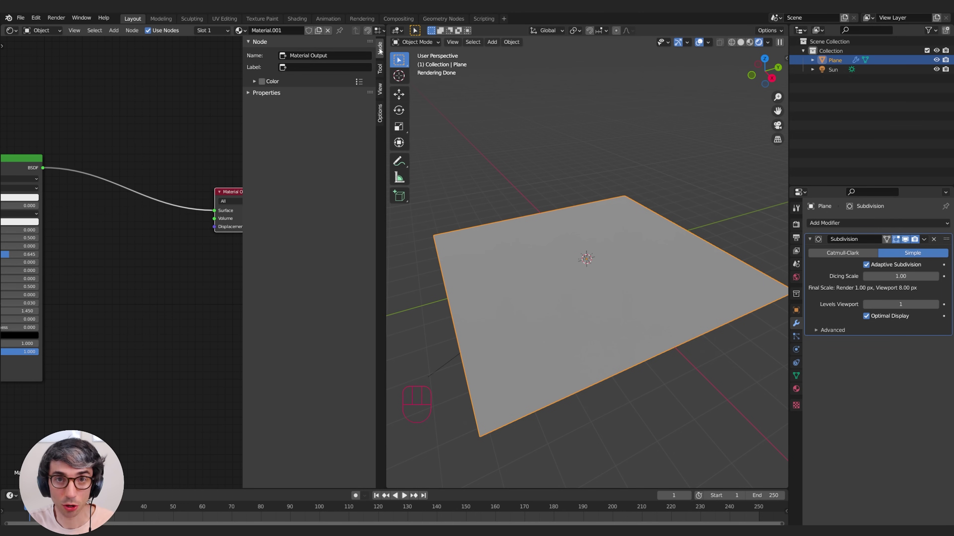
{"action": "left_click", "coordinate": [380, 113]}
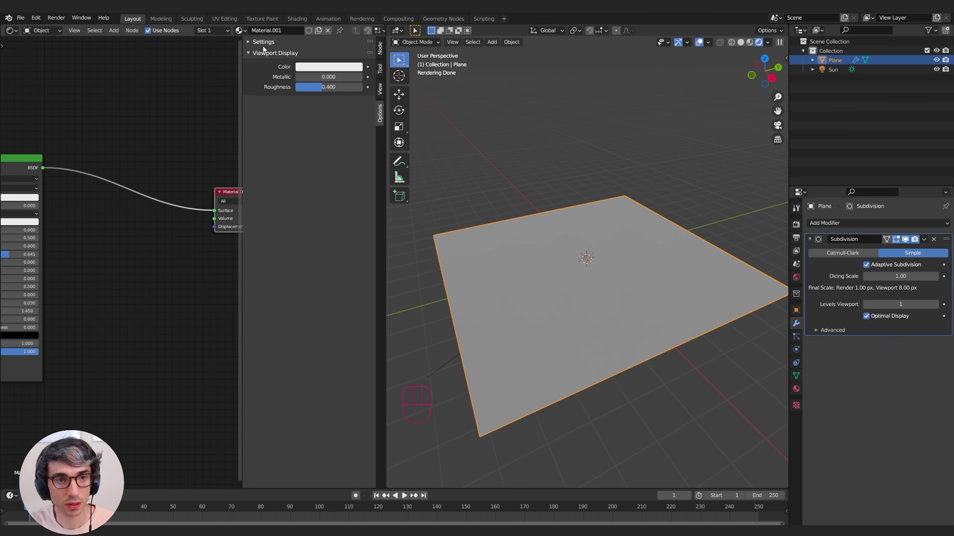
{"action": "left_click", "coordinate": [250, 42]}
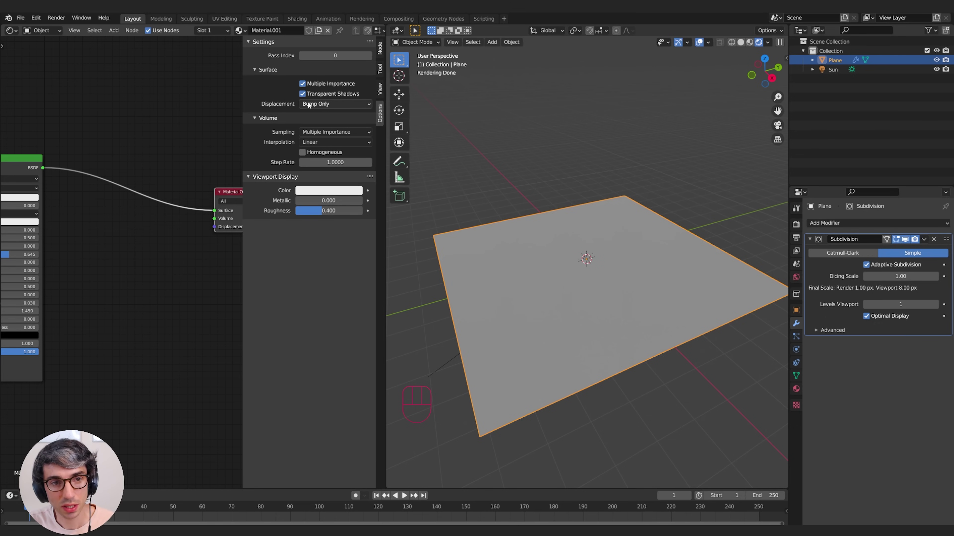
{"action": "left_click_drag", "start_coordinate": [327, 106], "coordinate": [342, 137]}
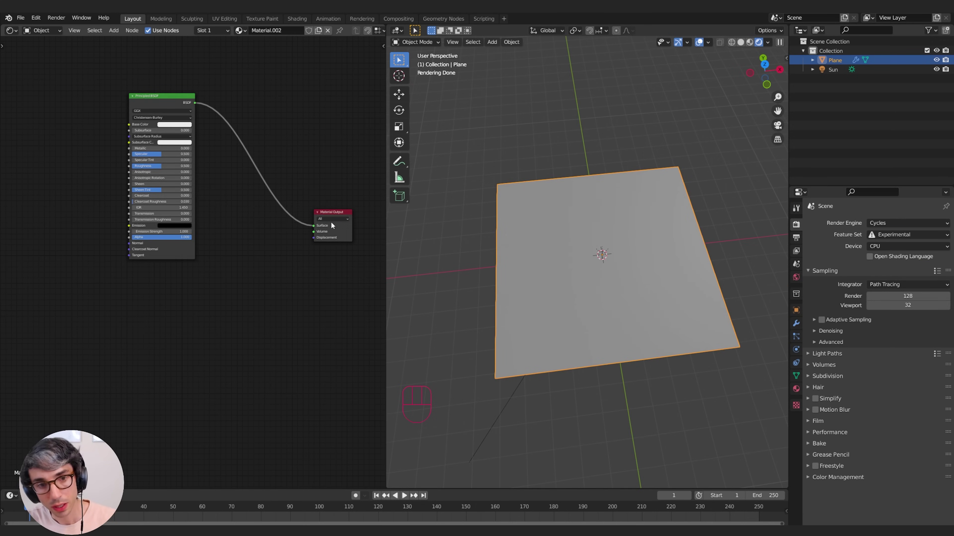
Add a Gradient Texture node and place it below the Principled BSDF, slightly to its left.
{"action": "key", "text": "shift+a"}
{"action": "left_click", "coordinate": [233, 295]}
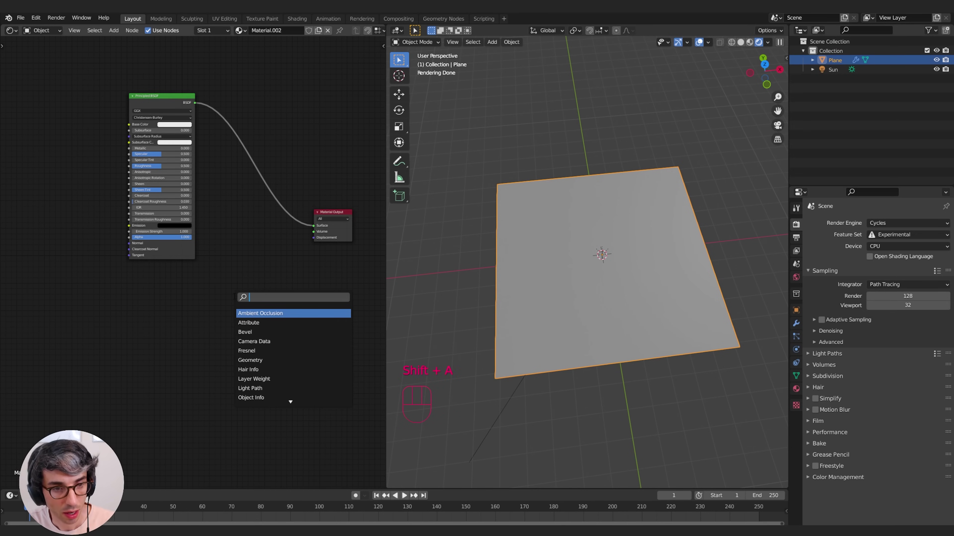
{"action": "type", "text": "gra"}
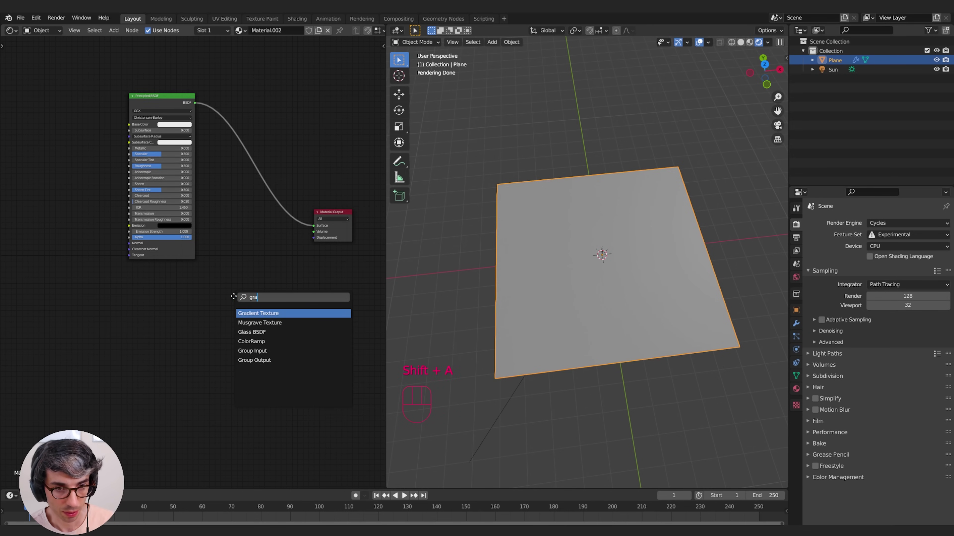
{"action": "key", "text": "Return"}
{"action": "left_click", "coordinate": [151, 297]}
{"action": "middle_click_drag", "start_coordinate": [158, 313], "coordinate": [225, 315]}
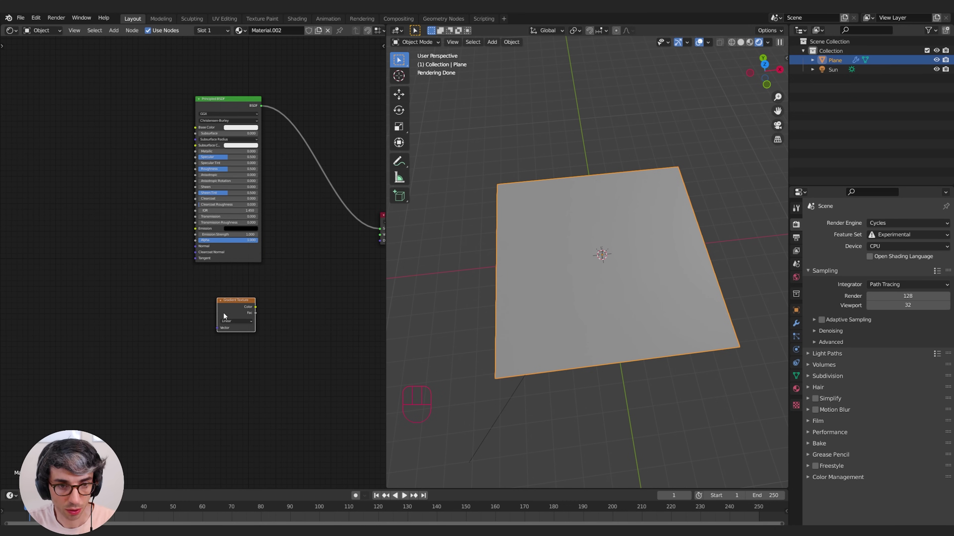
{"action": "left_click_drag", "start_coordinate": [246, 308], "coordinate": [229, 309]}
{"action": "middle_click_drag", "start_coordinate": [260, 303], "coordinate": [183, 318]}
{"action": "left_click_drag", "start_coordinate": [152, 325], "coordinate": [112, 327]}
{"action": "middle_click_drag", "start_coordinate": [156, 332], "coordinate": [285, 309]}
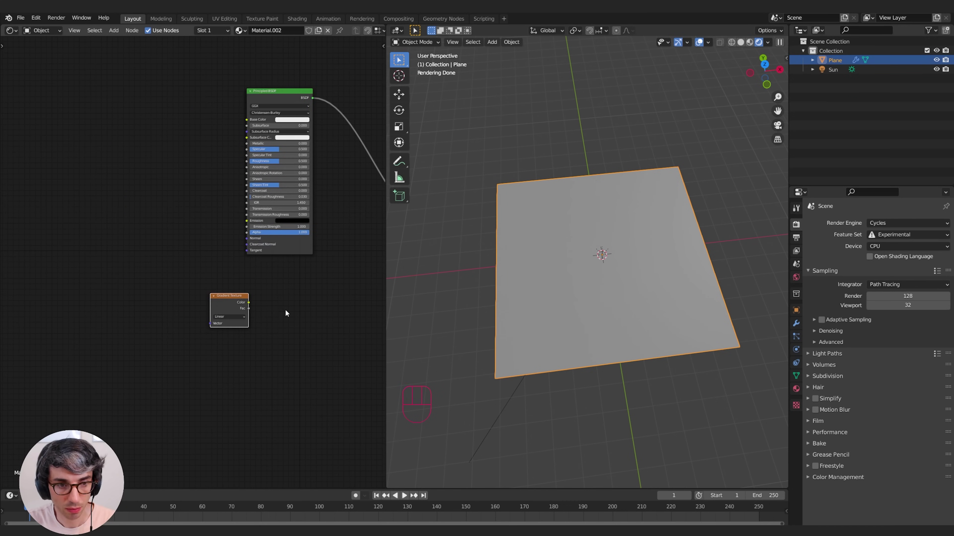
Add a ColorRamp node just to the right of the Gradient Texture node.
{"action": "left_click", "coordinate": [286, 309]}
{"action": "key", "text": "shift+a"}
{"action": "left_click", "coordinate": [285, 309]}
{"action": "type", "text": "color"}
{"action": "key", "text": "Return"}
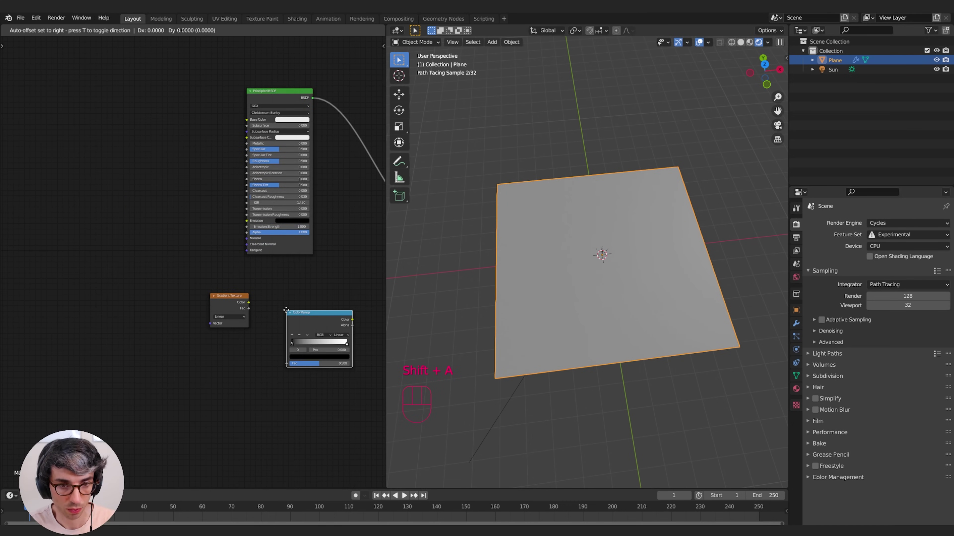
{"action": "left_click", "coordinate": [271, 286]}
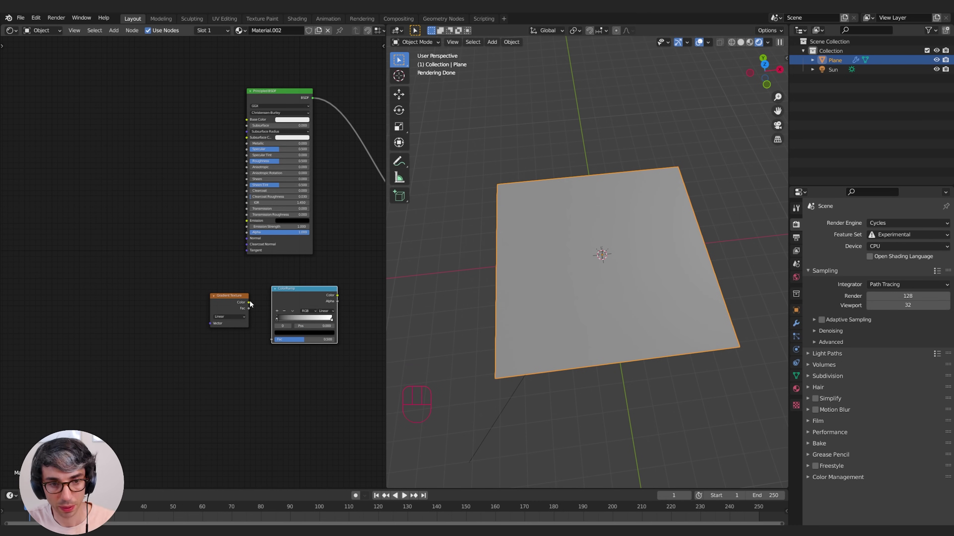
Connect the Gradient Texture's Color to the ColorRamp's Fac, and the ColorRamp's Color to both Emission and Base Color of the Principled BSDF.
{"action": "left_click_drag", "start_coordinate": [249, 302], "coordinate": [270, 340]}
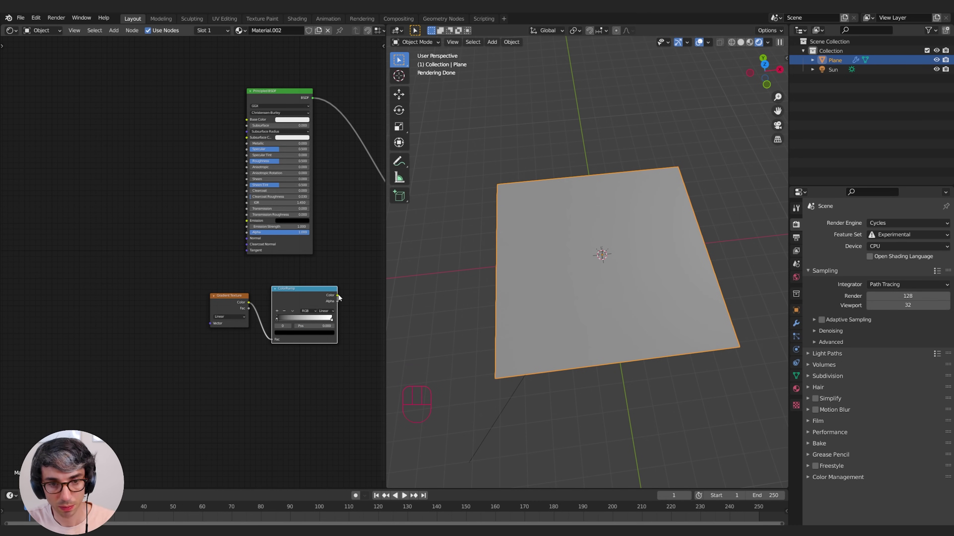
{"action": "left_click_drag", "start_coordinate": [339, 298], "coordinate": [246, 220]}
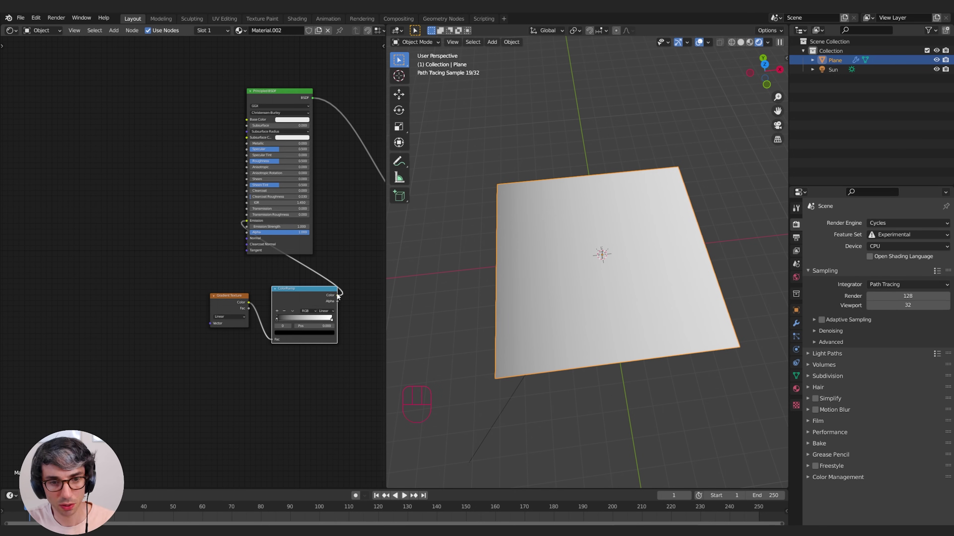
{"action": "left_click_drag", "start_coordinate": [338, 296], "coordinate": [246, 120]}
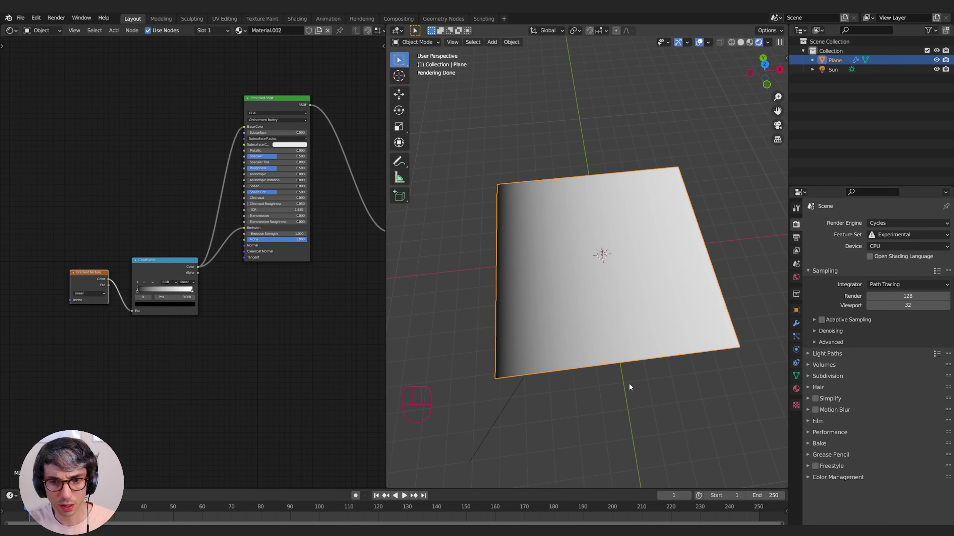
{"action": "middle_click_drag", "start_coordinate": [629, 384], "coordinate": [626, 387]}
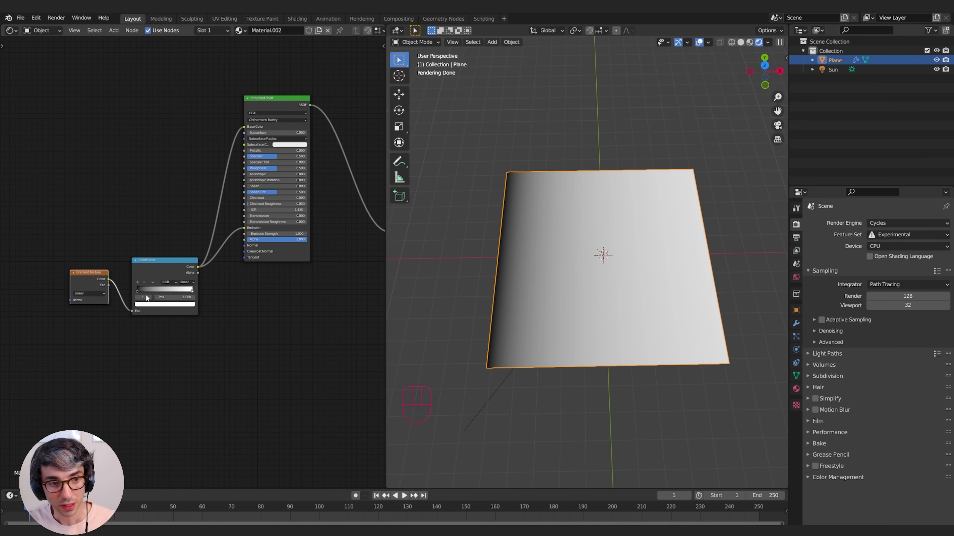
Set the Gradient Texture's type to Spherical and check the gradient on the plane from several angles.
{"action": "left_click", "coordinate": [86, 295]}
{"action": "left_click", "coordinate": [91, 324]}
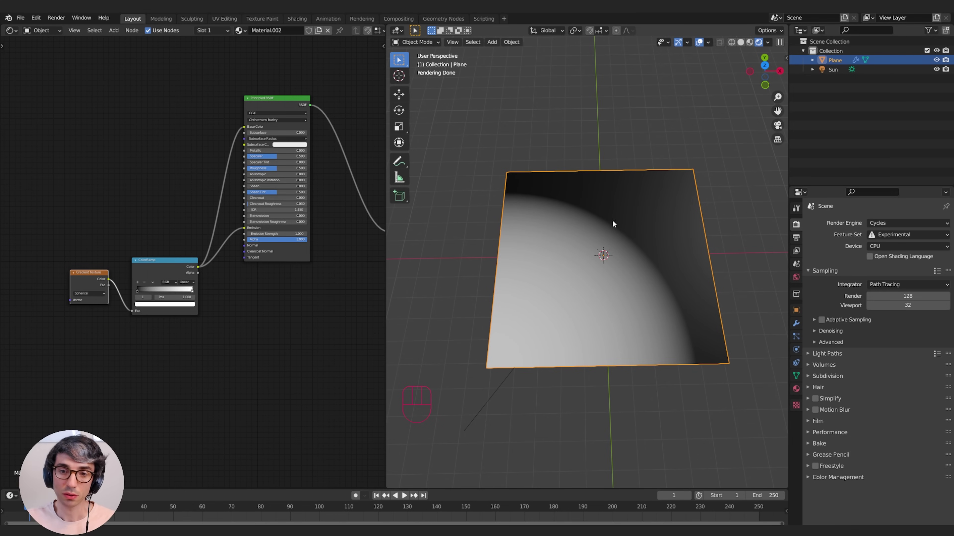
{"action": "middle_click_drag", "start_coordinate": [678, 365], "coordinate": [660, 283]}
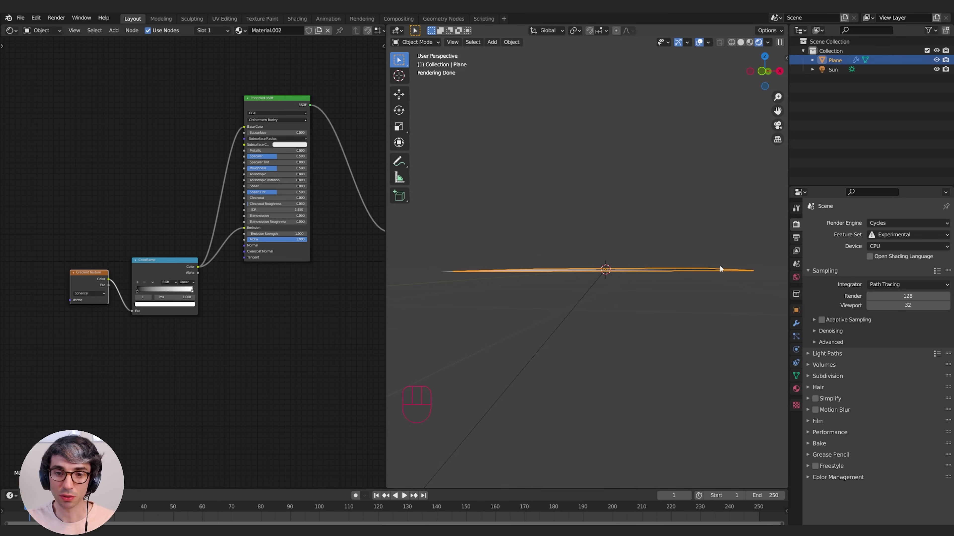
{"action": "middle_click_drag", "start_coordinate": [549, 391], "coordinate": [559, 375]}
{"action": "middle_click_drag", "start_coordinate": [727, 389], "coordinate": [724, 395]}
{"action": "middle_click_drag", "start_coordinate": [111, 337], "coordinate": [162, 344]}
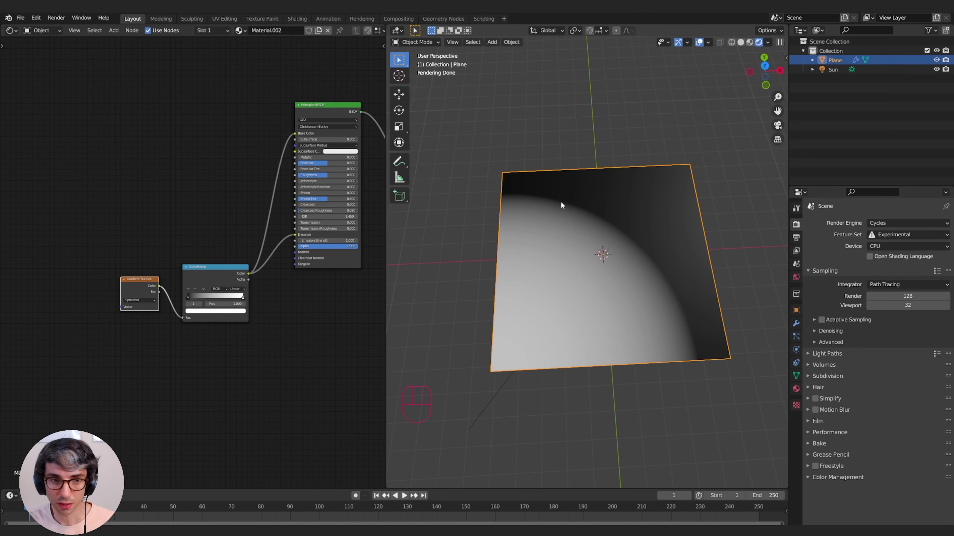
Add a Texture Coordinate node to the left of the Gradient Texture node.
{"action": "middle_click_drag", "start_coordinate": [132, 90], "coordinate": [196, 131]}
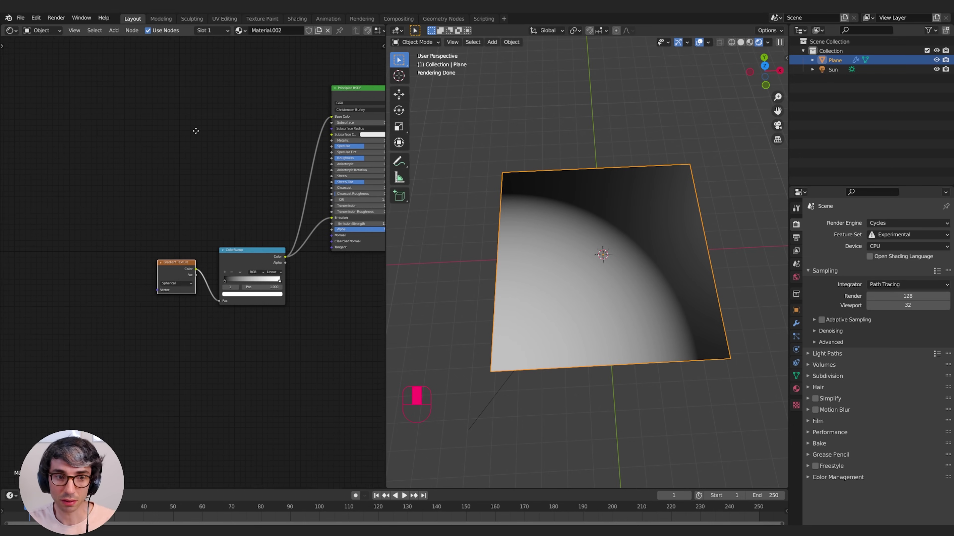
{"action": "key", "text": "shift+a"}
{"action": "left_click", "coordinate": [167, 215]}
{"action": "type", "text": "grad"}
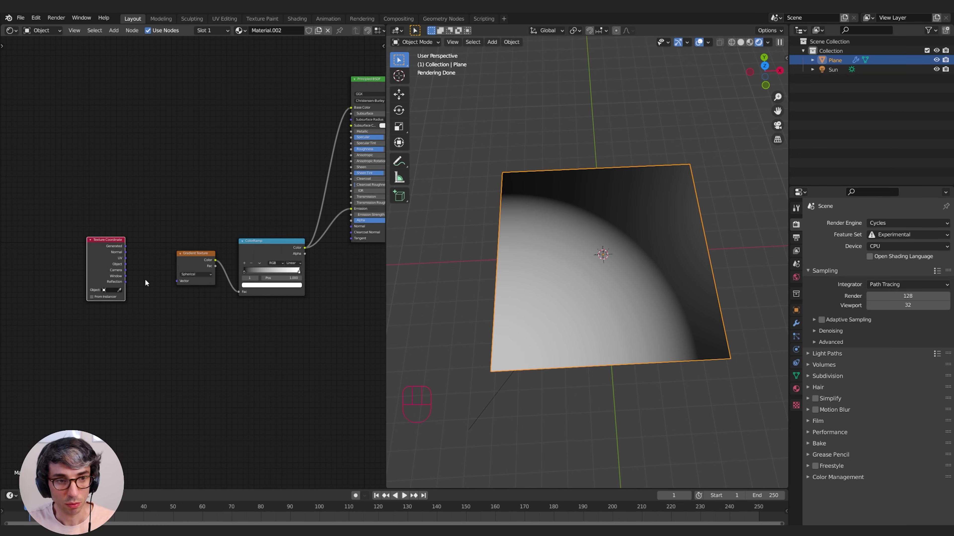
{"action": "left_click", "coordinate": [194, 254]}
{"action": "left_click_drag", "start_coordinate": [194, 255], "coordinate": [192, 258]}
Connect the Texture Coordinate's Generated output to the Gradient Texture's Vector input.
{"action": "left_click_drag", "start_coordinate": [126, 247], "coordinate": [155, 223]}
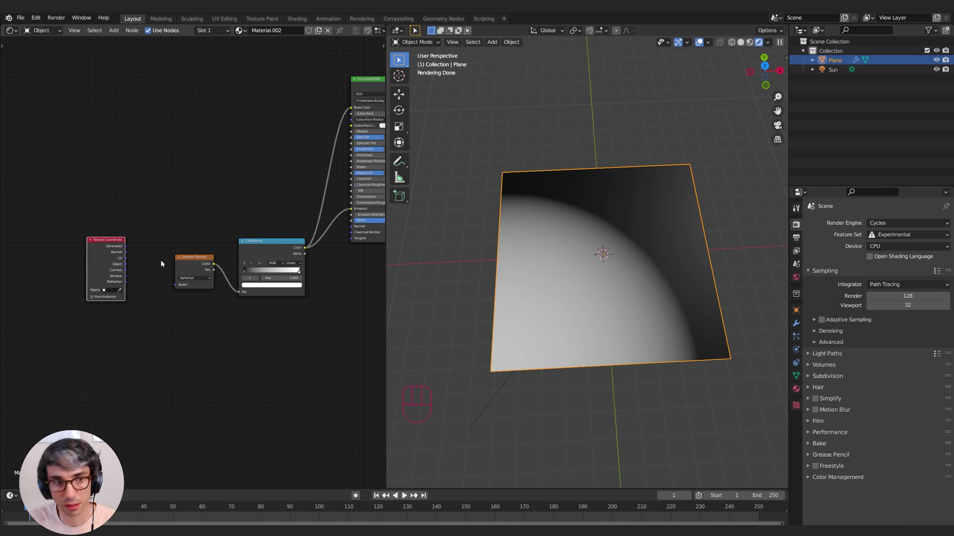
{"action": "left_click_drag", "start_coordinate": [122, 250], "coordinate": [116, 266]}
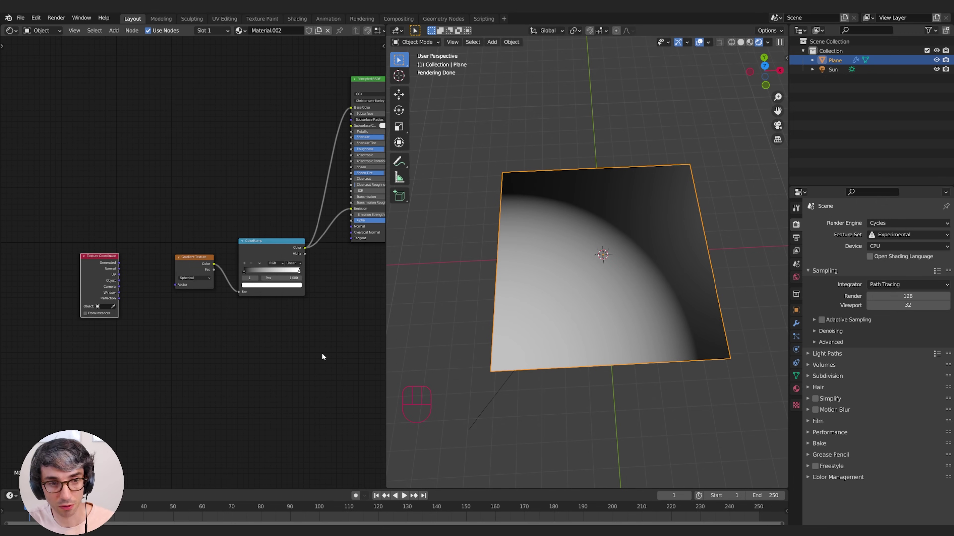
{"action": "middle_click_drag", "start_coordinate": [225, 394], "coordinate": [206, 399]}
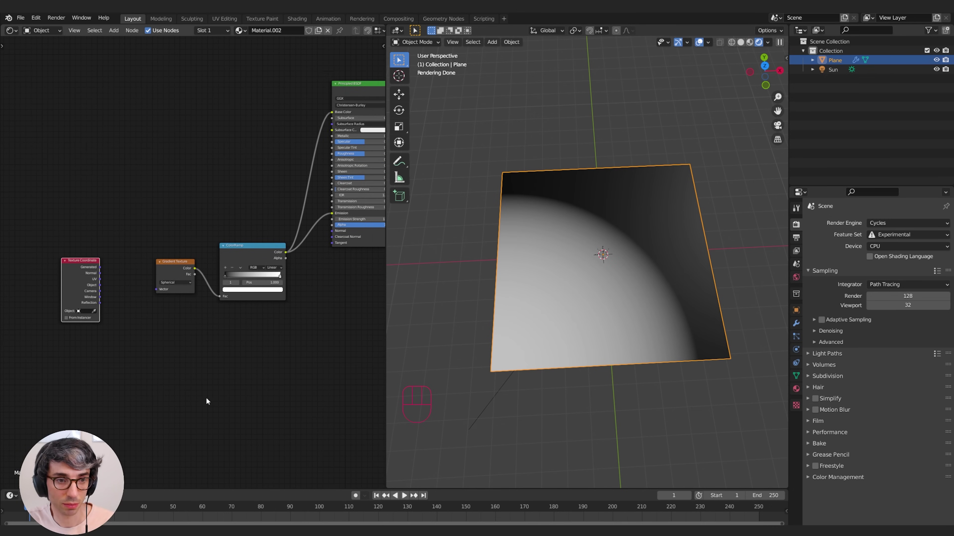
{"action": "left_click_drag", "start_coordinate": [85, 278], "coordinate": [160, 290]}
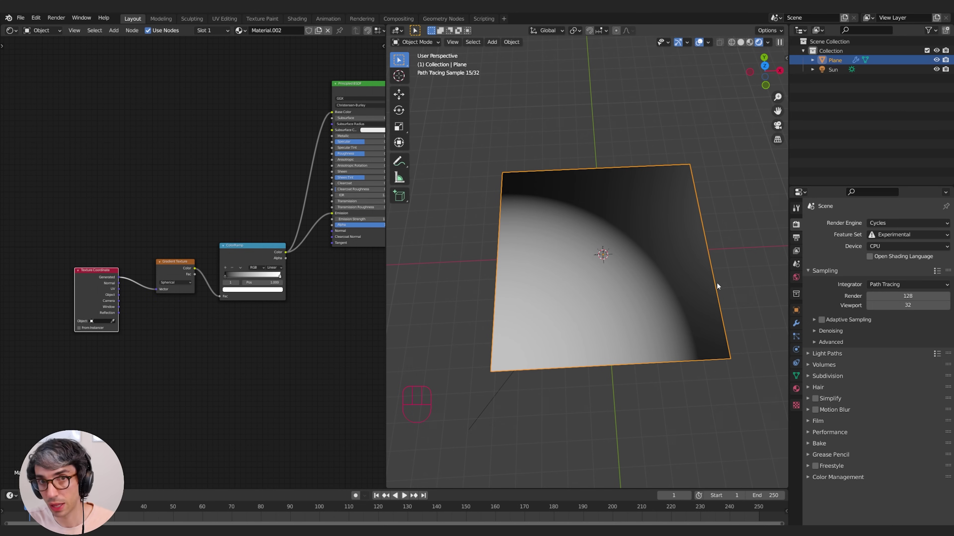
Insert a Mapping node between the Texture Coordinate and Gradient Texture nodes, with the Generated output feeding its Vector input.
{"action": "left_click_drag", "start_coordinate": [85, 279], "coordinate": [33, 271]}
{"action": "key", "text": "shift+a"}
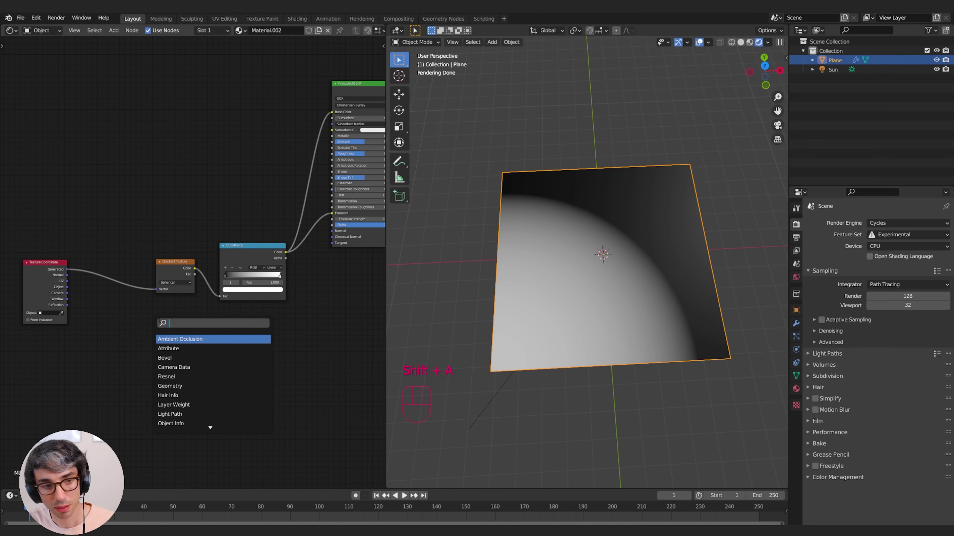
{"action": "type", "text": "mapp"}
{"action": "key", "text": "Return"}
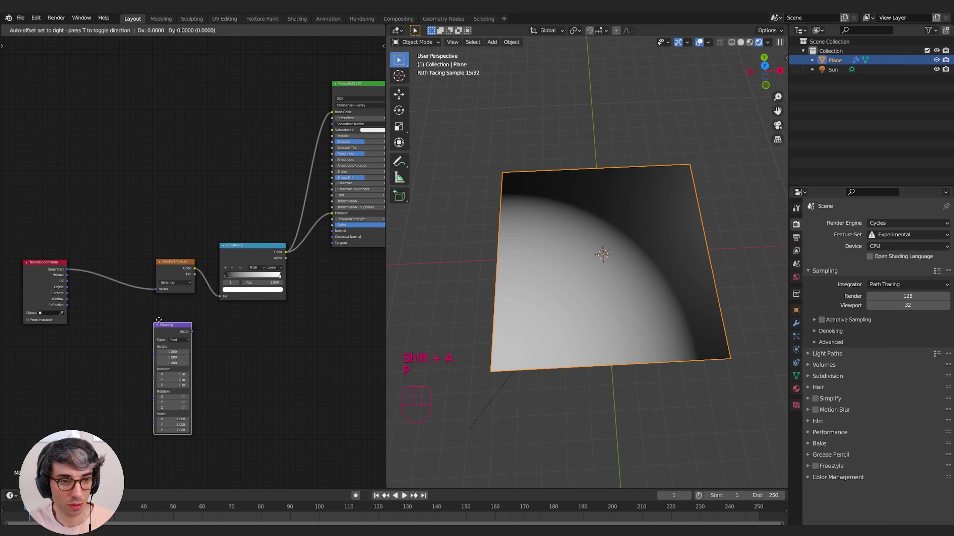
{"action": "left_click", "coordinate": [99, 248]}
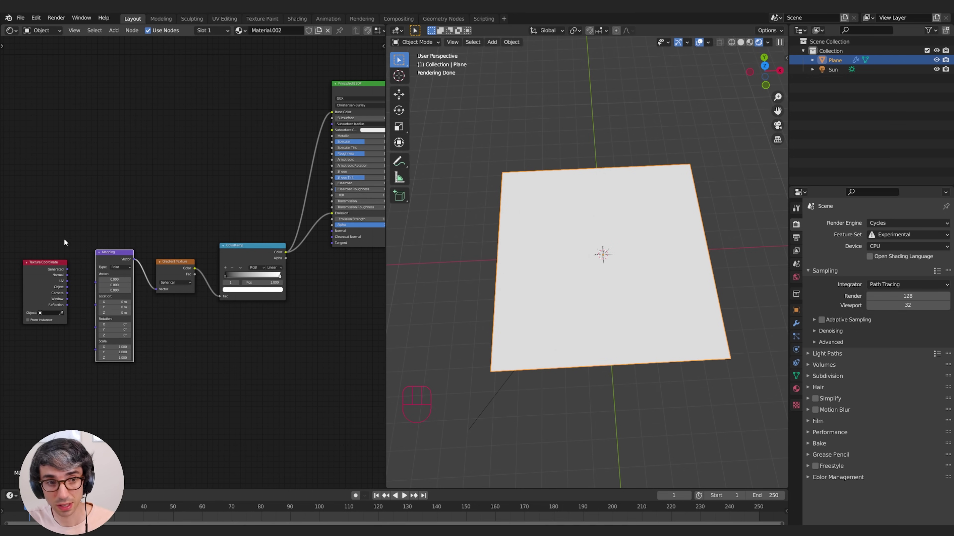
{"action": "left_click", "coordinate": [68, 272]}
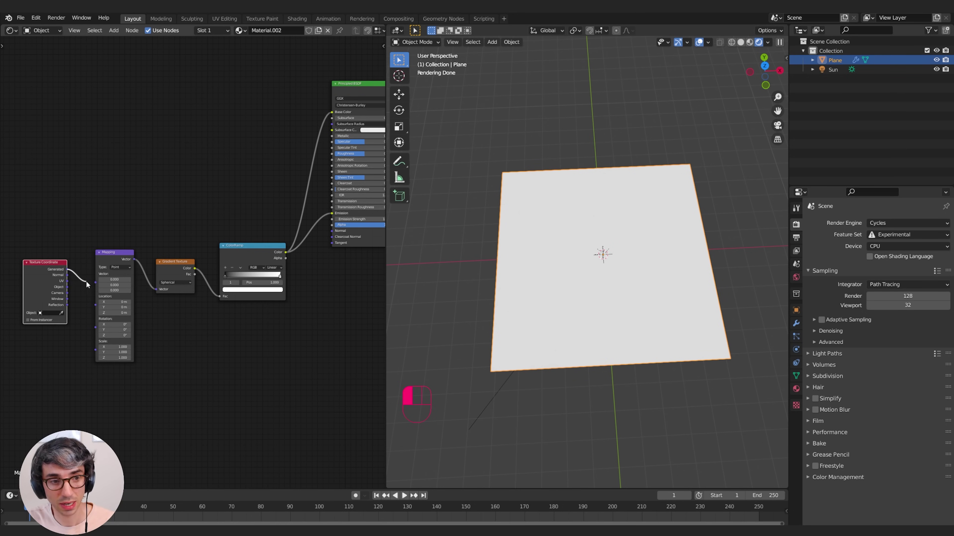
{"action": "left_click_drag", "start_coordinate": [86, 281], "coordinate": [43, 273]}
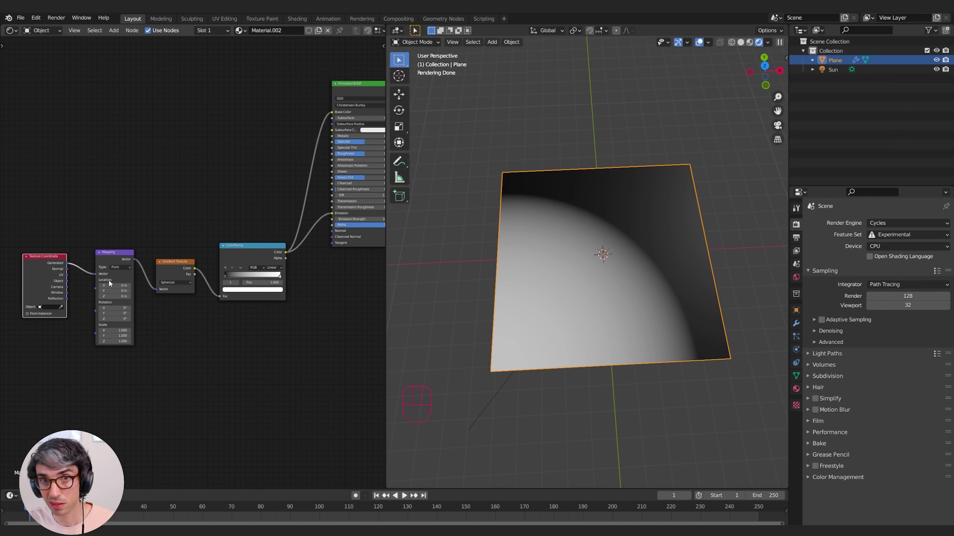
Set the Mapping node's X and Y location to -0.5 m to center the gradient on the plane.
{"action": "left_click_drag", "start_coordinate": [113, 285], "coordinate": [97, 291]}
{"action": "left_click", "coordinate": [120, 286]}
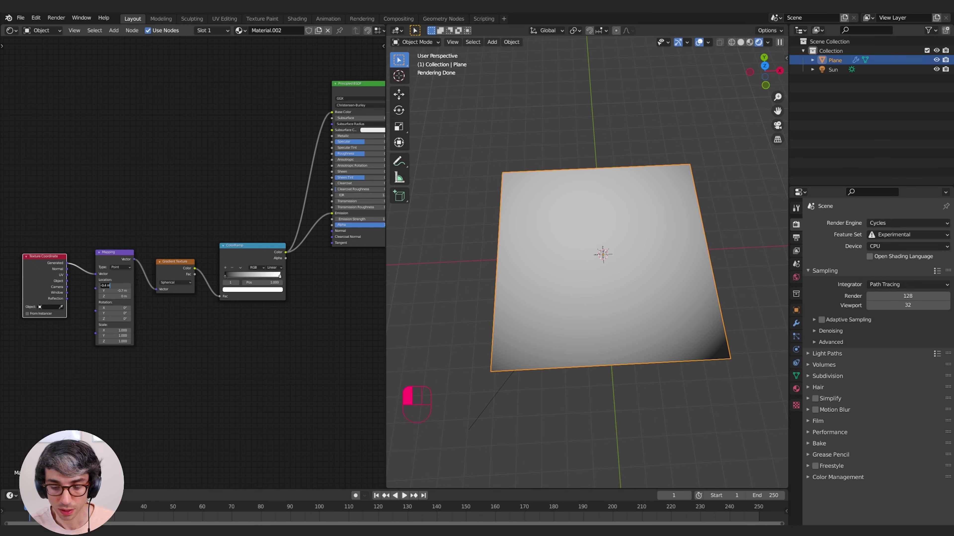
{"action": "type", "text": "-0.5"}
{"action": "key", "text": "Tab"}
{"action": "type", "text": "-"}
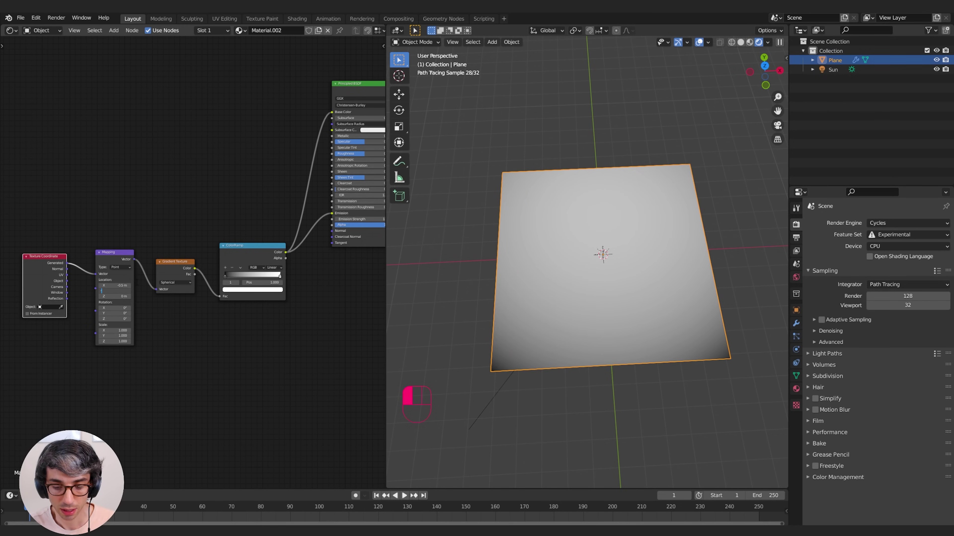
{"action": "type", "text": "-0.5"}
{"action": "key", "text": "Return"}
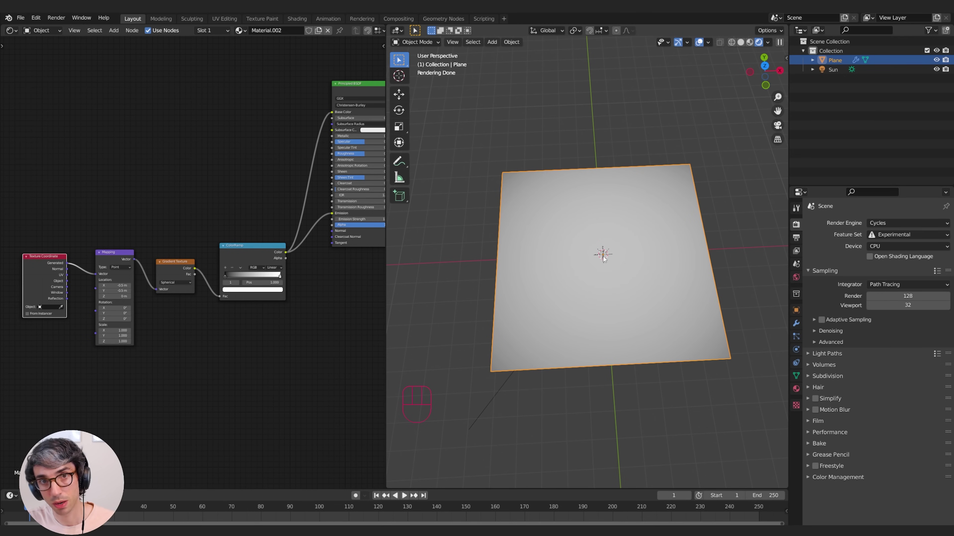
Move the ColorRamp's black and white stops close together near the middle to form a soft-edged white circle on the plane.
{"action": "middle_click_drag", "start_coordinate": [225, 275], "coordinate": [176, 274]}
{"action": "left_click_drag", "start_coordinate": [176, 274], "coordinate": [202, 282]}
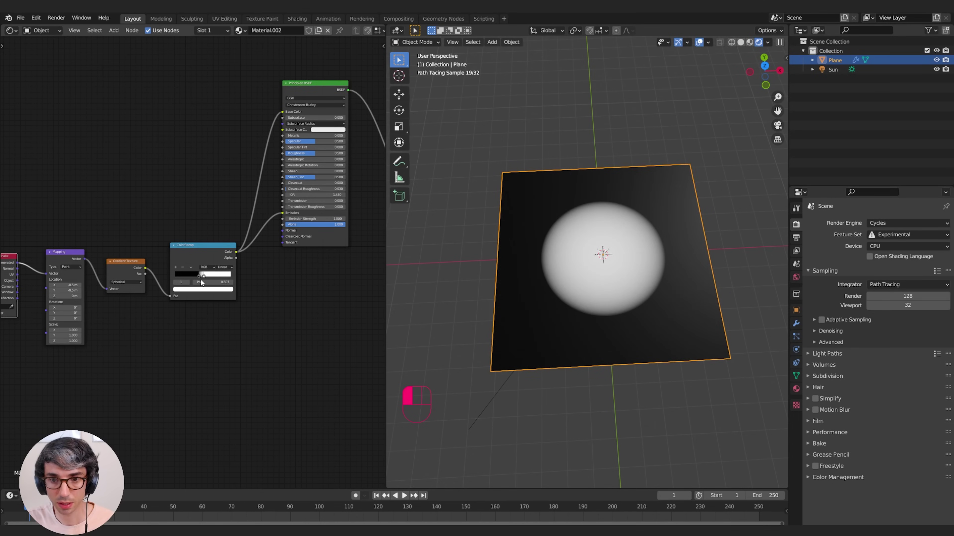
{"action": "middle_click_drag", "start_coordinate": [543, 295], "coordinate": [585, 308]}
{"action": "middle_click_drag", "start_coordinate": [585, 308], "coordinate": [632, 296], "text": "shift"}
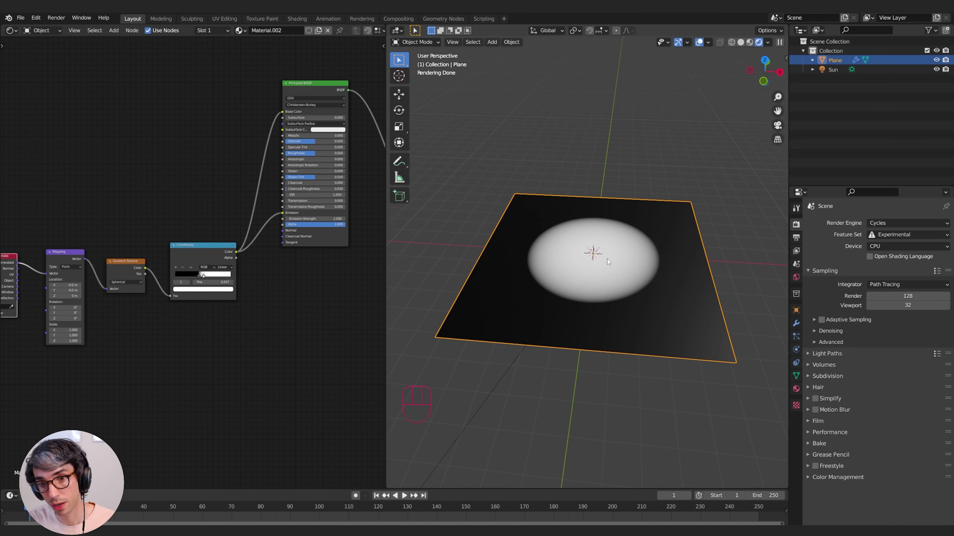
Move the Material Output node lower, to the right of and below the Principled BSDF.
{"action": "middle_click_drag", "start_coordinate": [270, 310], "coordinate": [198, 328]}
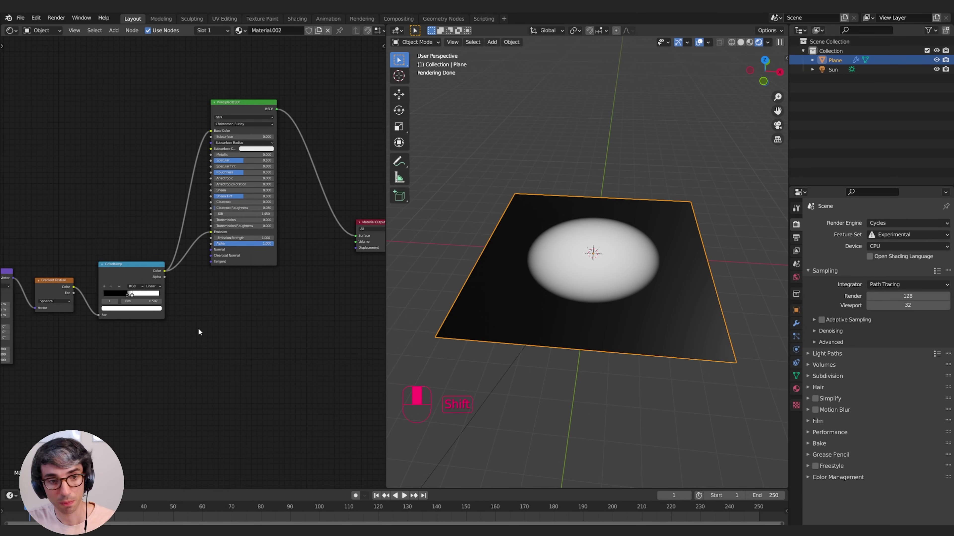
{"action": "middle_click_drag", "start_coordinate": [261, 330], "coordinate": [211, 286]}
{"action": "middle_click_drag", "start_coordinate": [309, 222], "coordinate": [306, 234]}
{"action": "left_click_drag", "start_coordinate": [320, 189], "coordinate": [313, 264]}
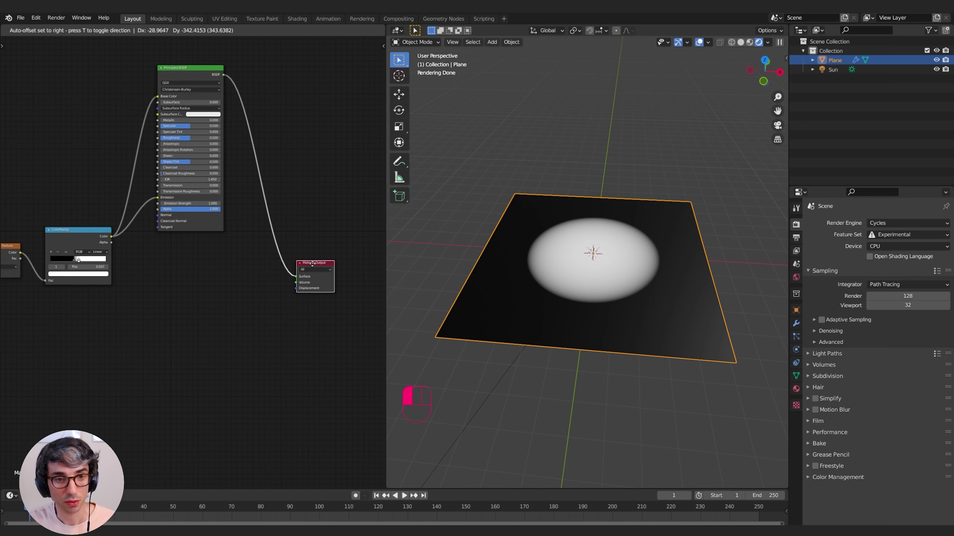
Connect the ColorRamp's Color output to the Material Output's Displacement input and inspect the displaced plane from the side and above.
{"action": "middle_click_drag", "start_coordinate": [171, 280], "coordinate": [188, 255]}
{"action": "left_click_drag", "start_coordinate": [127, 212], "coordinate": [313, 262]}
{"action": "mouse_move", "coordinate": [548, 264]}
{"action": "middle_mouse_down"}
{"action": "mouse_move", "coordinate": [597, 283]}
{"action": "mouse_move", "coordinate": [633, 244]}
{"action": "mouse_move", "coordinate": [538, 250]}
{"action": "middle_mouse_up"}
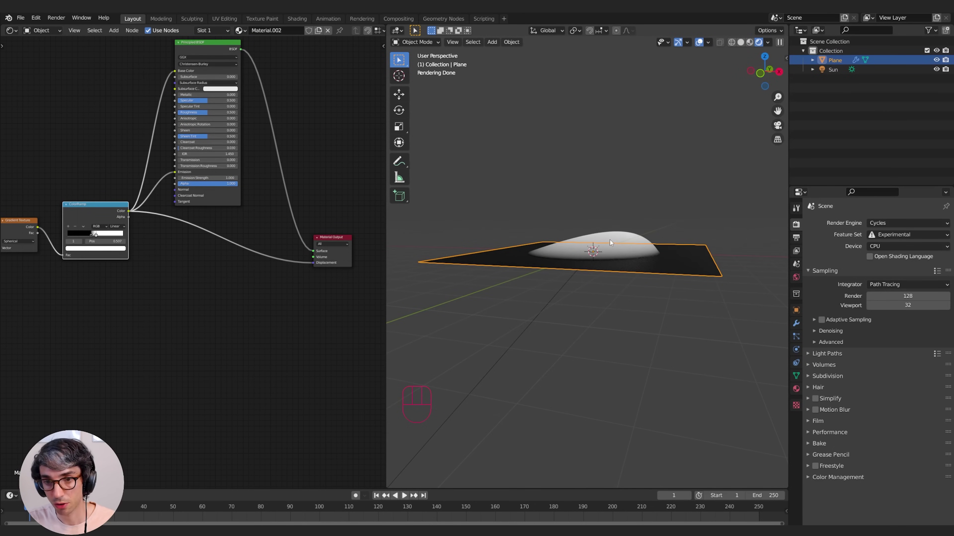
{"action": "middle_click_drag", "start_coordinate": [692, 204], "coordinate": [653, 281]}
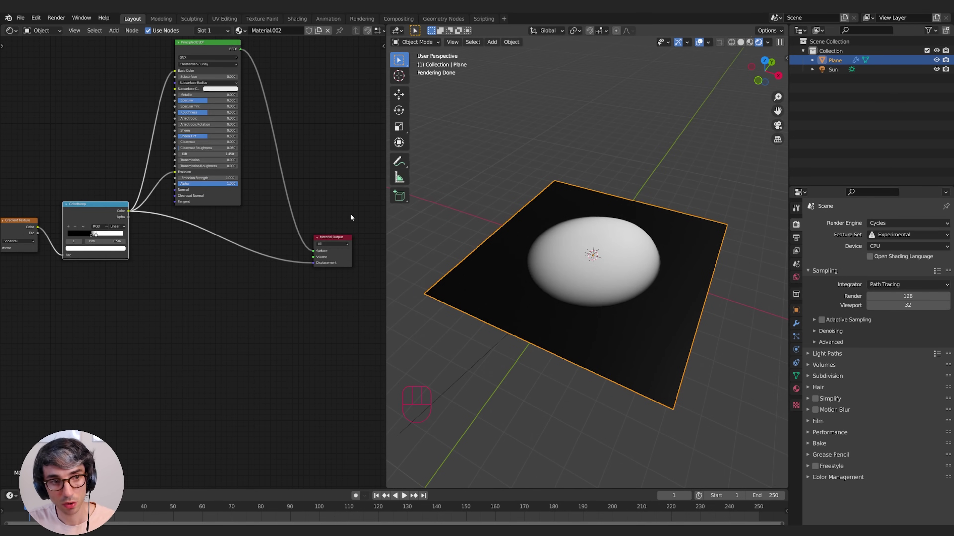
Move the ColorRamp's white stop slightly closer to the black one and examine the slant of the displaced shape from several angles.
{"action": "left_click_drag", "start_coordinate": [96, 236], "coordinate": [91, 235]}
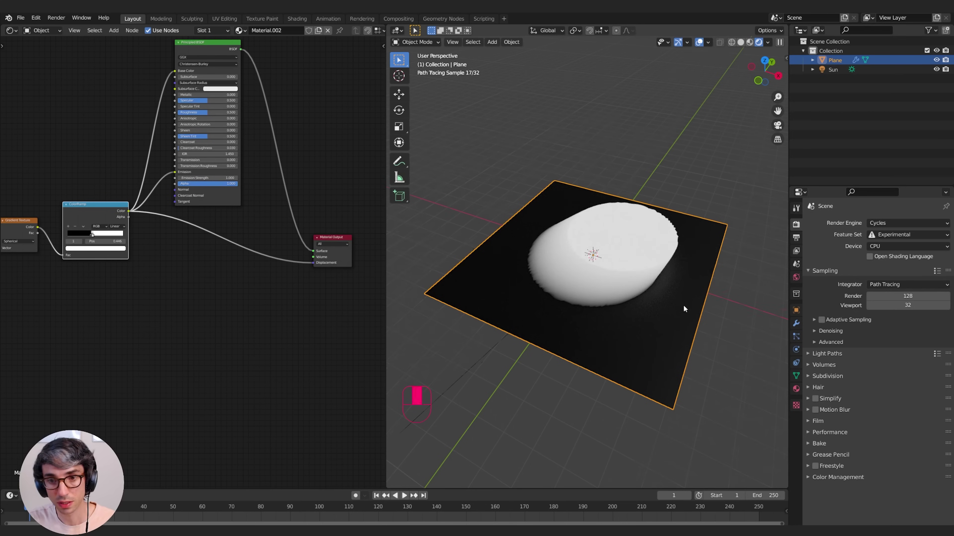
{"action": "middle_click_drag", "start_coordinate": [683, 305], "coordinate": [514, 342]}
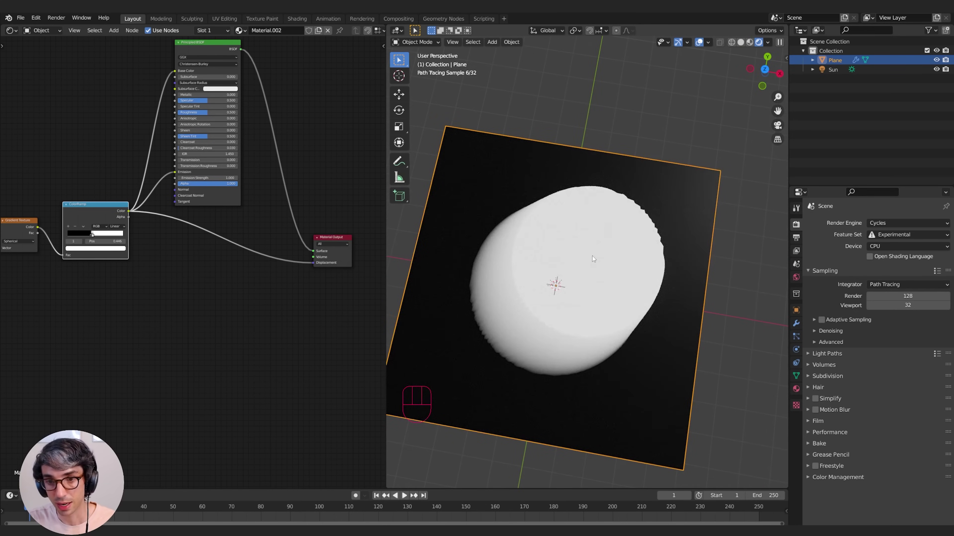
{"action": "middle_click_drag", "start_coordinate": [644, 239], "coordinate": [630, 282]}
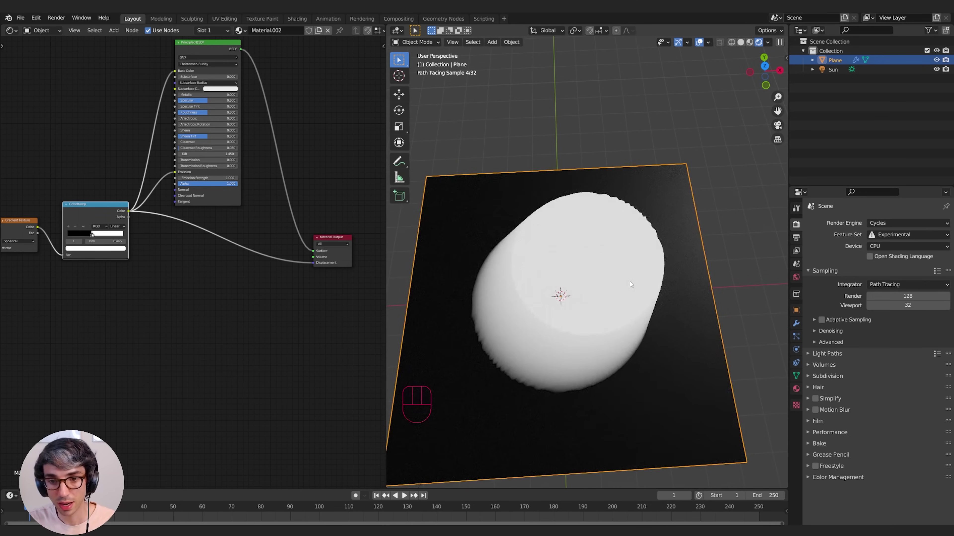
{"action": "middle_click_drag", "start_coordinate": [517, 318], "coordinate": [578, 285]}
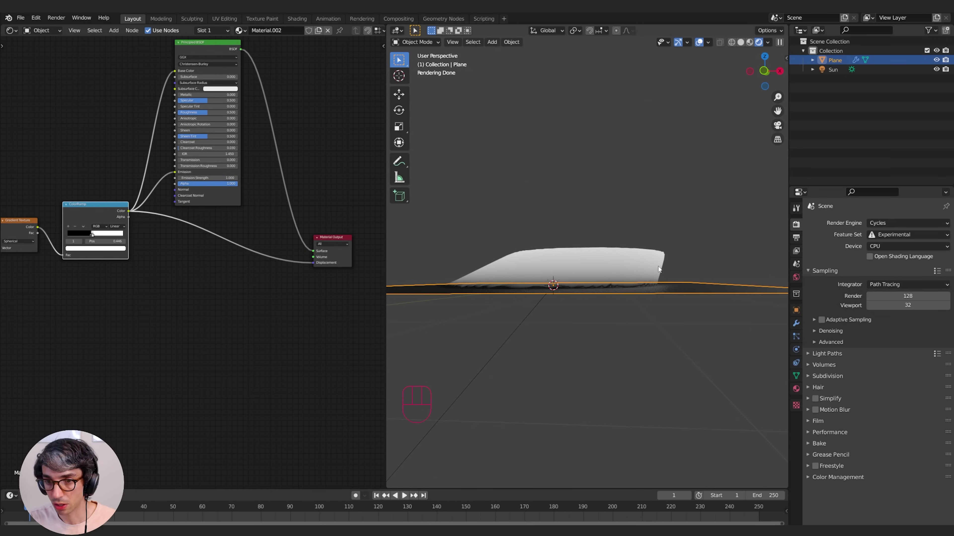
{"action": "middle_click_drag", "start_coordinate": [637, 246], "coordinate": [554, 303]}
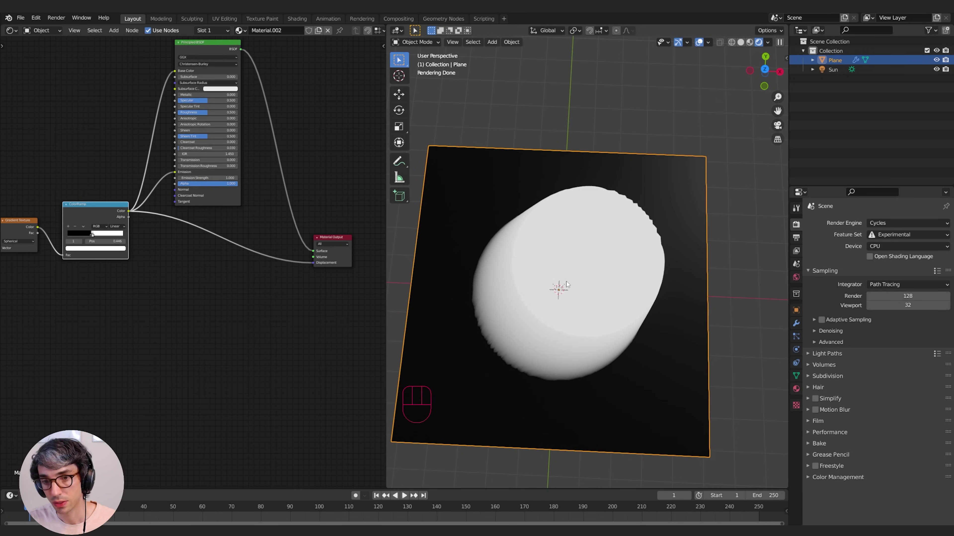
{"action": "middle_click_drag", "start_coordinate": [661, 171], "coordinate": [587, 305]}
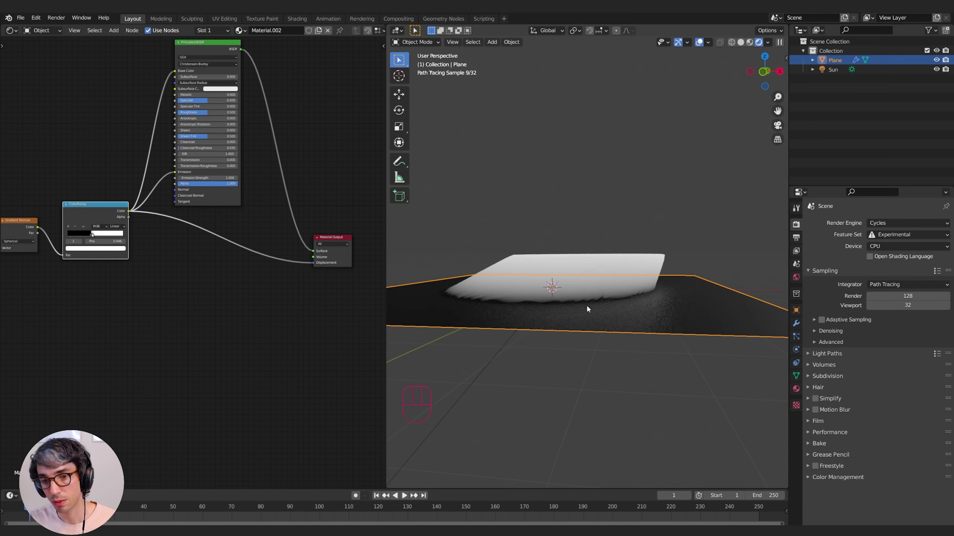
Shift the ColorRamp node slightly lower and examine the slanted displaced shape from above and from the side.
{"action": "middle_click_drag", "start_coordinate": [600, 254], "coordinate": [602, 313]}
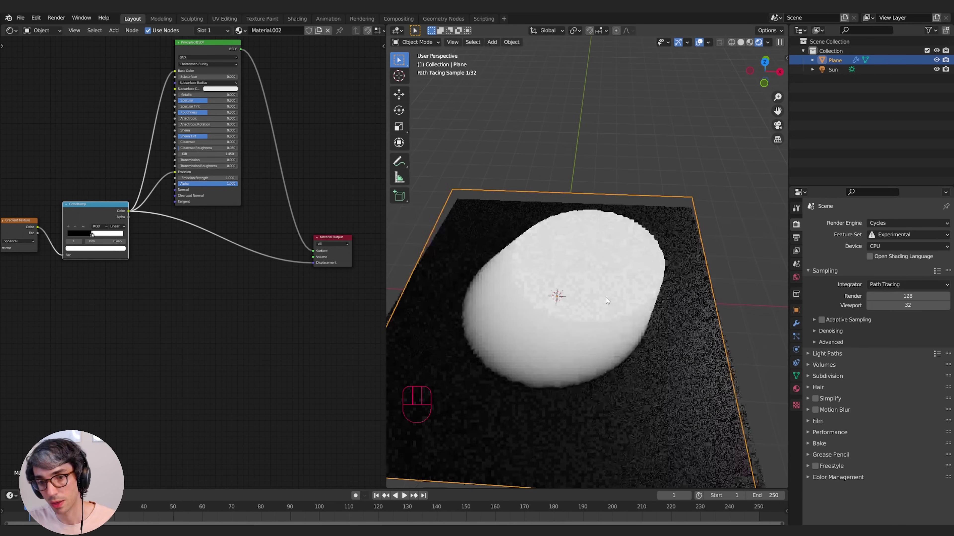
{"action": "middle_click_drag", "start_coordinate": [230, 307], "coordinate": [237, 324]}
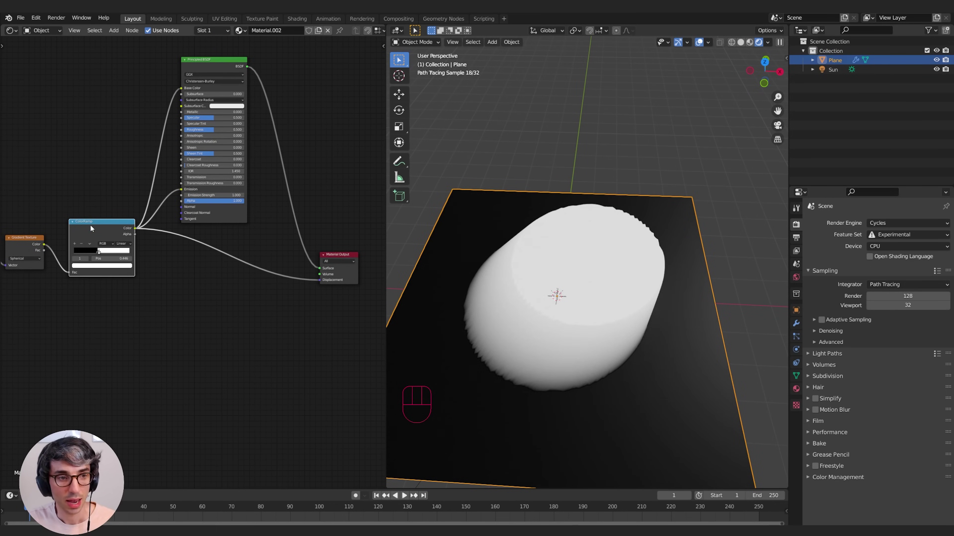
{"action": "left_click_drag", "start_coordinate": [91, 227], "coordinate": [96, 238]}
{"action": "left_click", "coordinate": [113, 278]}
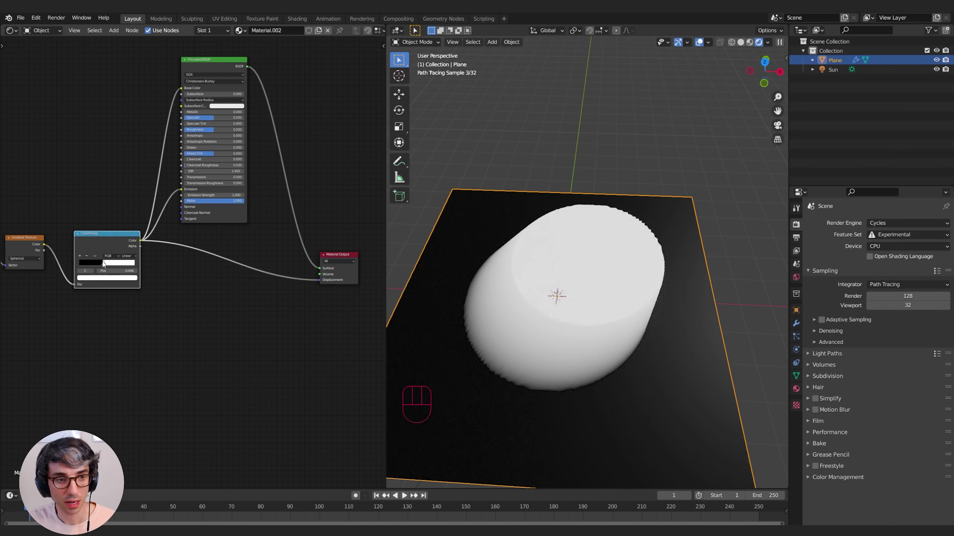
{"action": "left_click", "coordinate": [110, 279]}
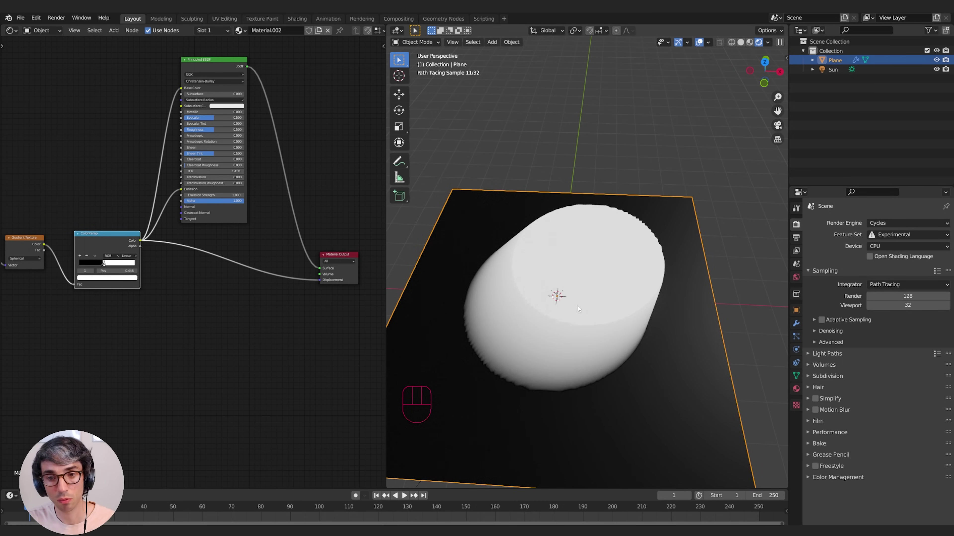
{"action": "middle_click_drag", "start_coordinate": [577, 306], "coordinate": [590, 269]}
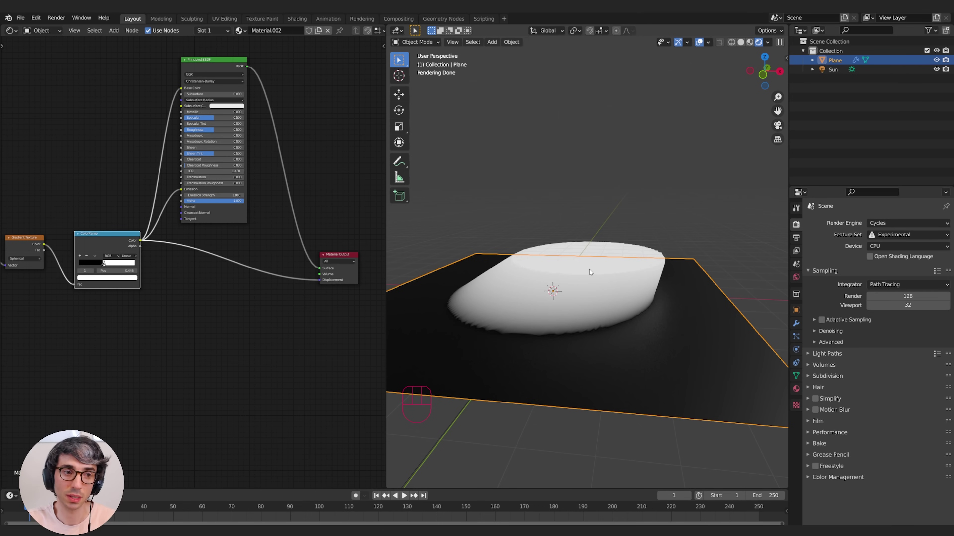
Make the ColorRamp's white stop pure blue by setting its red and green values to 0, and inspect the displacement.
{"action": "left_click", "coordinate": [118, 278]}
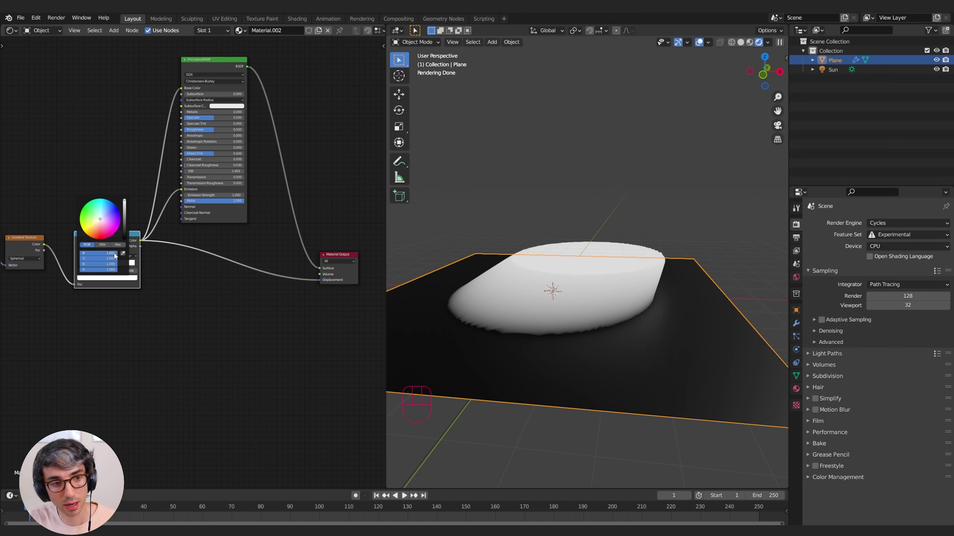
{"action": "left_click_drag", "start_coordinate": [115, 254], "coordinate": [83, 254]}
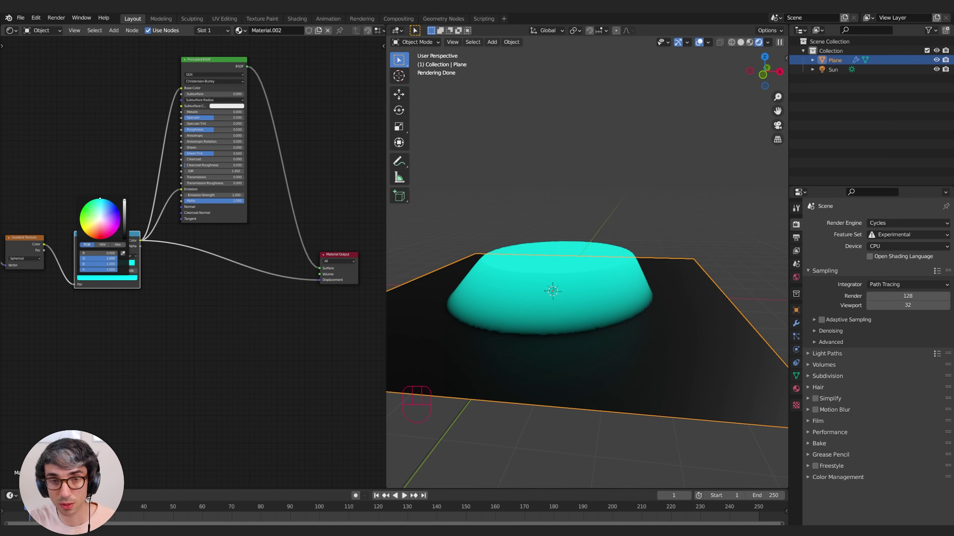
{"action": "left_click_drag", "start_coordinate": [114, 259], "coordinate": [81, 259]}
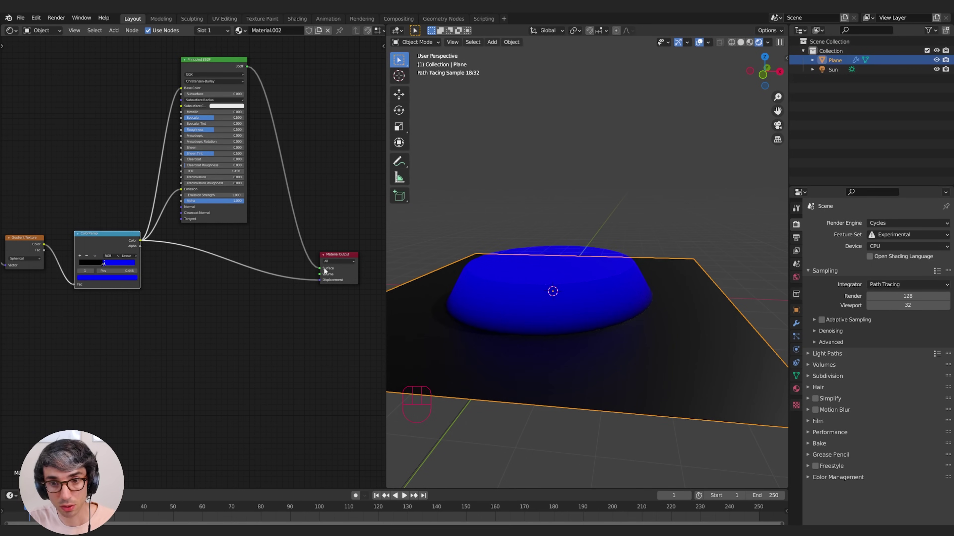
{"action": "middle_click_drag", "start_coordinate": [567, 269], "coordinate": [573, 325]}
{"action": "scroll", "coordinate": [170, 325], "scroll_direction": "down", "scroll_amount": 1}
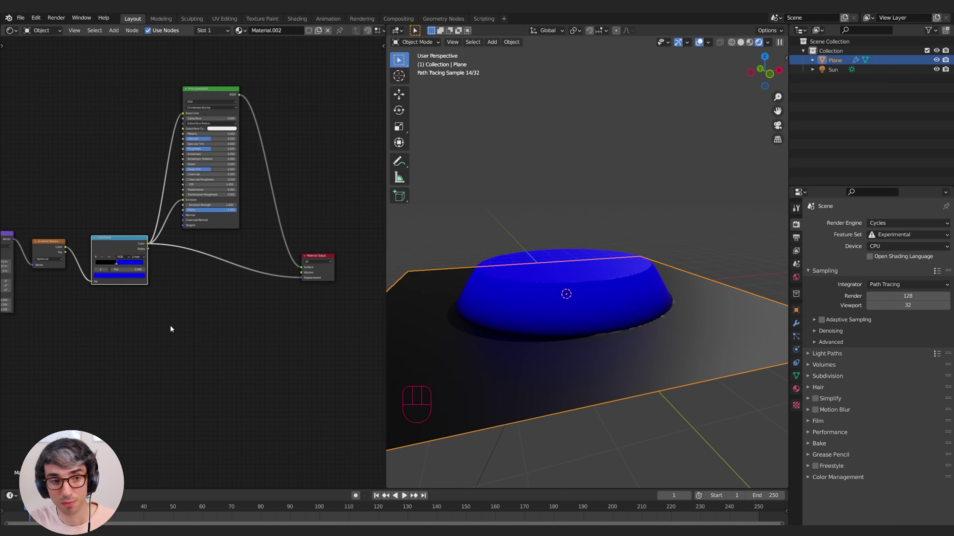
Adjust the ColorRamp's black and blue stops until they nearly touch, with the blue stop at position 0.449, and inspect the steeper sides.
{"action": "middle_click_drag", "start_coordinate": [171, 325], "coordinate": [200, 349]}
{"action": "scroll", "coordinate": [556, 304], "scroll_direction": "up", "scroll_amount": 3}
{"action": "middle_click_drag", "start_coordinate": [558, 304], "coordinate": [576, 344]}
{"action": "middle_click_drag", "start_coordinate": [124, 285], "coordinate": [182, 306]}
{"action": "scroll", "coordinate": [145, 285], "scroll_direction": "up", "scroll_amount": 3}
{"action": "scroll", "coordinate": [182, 307], "scroll_direction": "up", "scroll_amount": 2}
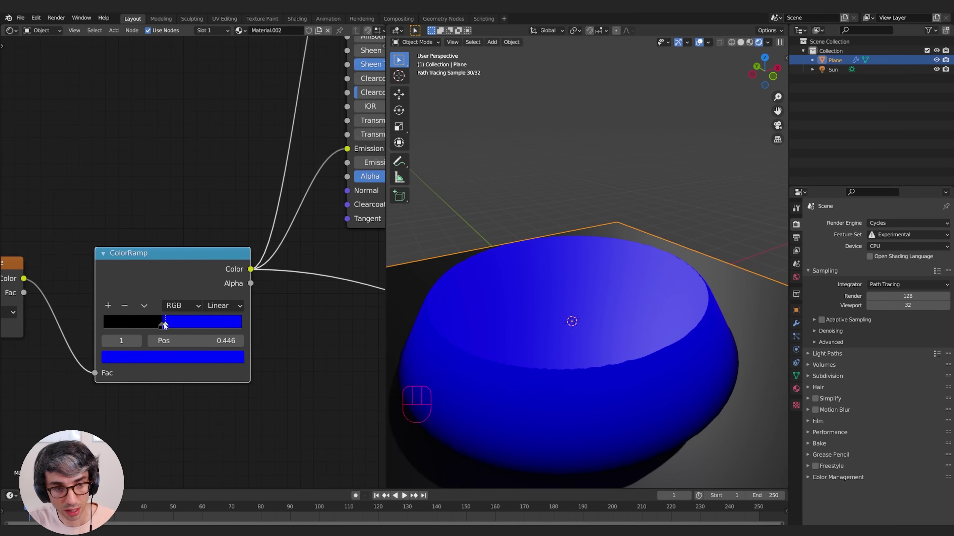
{"action": "left_click_drag", "start_coordinate": [166, 327], "coordinate": [169, 326]}
{"action": "scroll", "coordinate": [595, 344], "scroll_direction": "down", "scroll_amount": 2}
{"action": "mouse_move", "coordinate": [636, 347]}
{"action": "middle_mouse_down"}
{"action": "mouse_move", "coordinate": [681, 325]}
{"action": "mouse_move", "coordinate": [641, 346]}
{"action": "middle_mouse_up"}
{"action": "left_click_drag", "start_coordinate": [158, 325], "coordinate": [166, 325]}
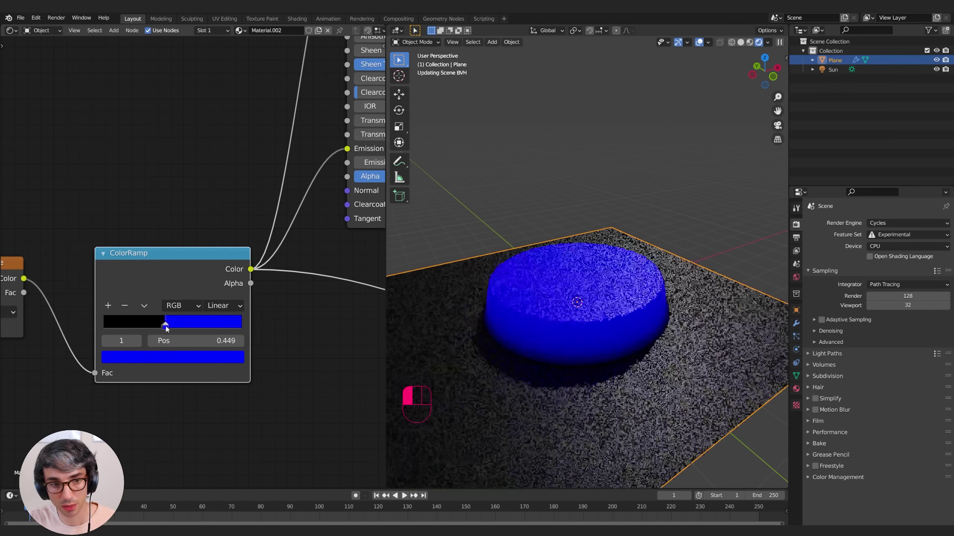
{"action": "middle_click_drag", "start_coordinate": [617, 399], "coordinate": [612, 370]}
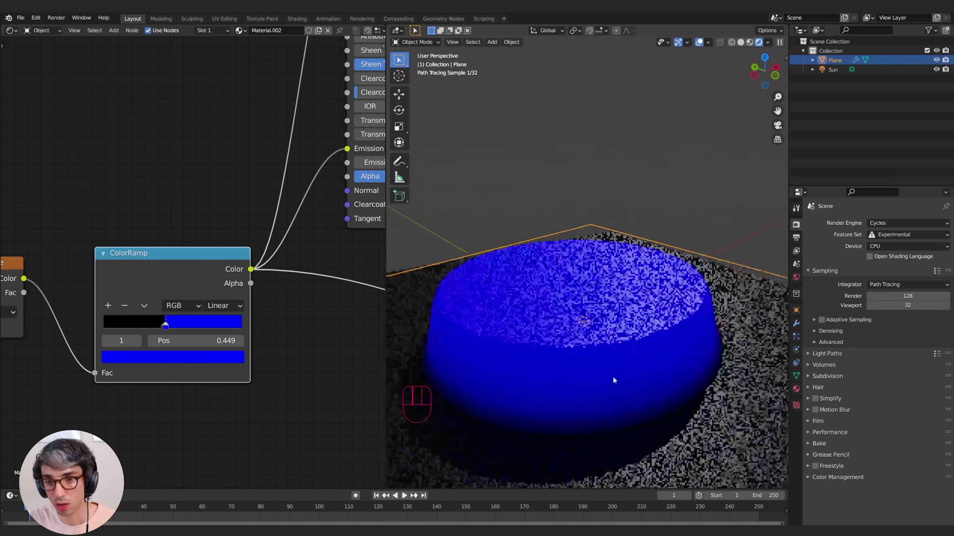
Try a Dicing Scale of 0.1 in the plane's Subdivision modifier, and restore it to 1.
{"action": "left_click", "coordinate": [796, 323]}
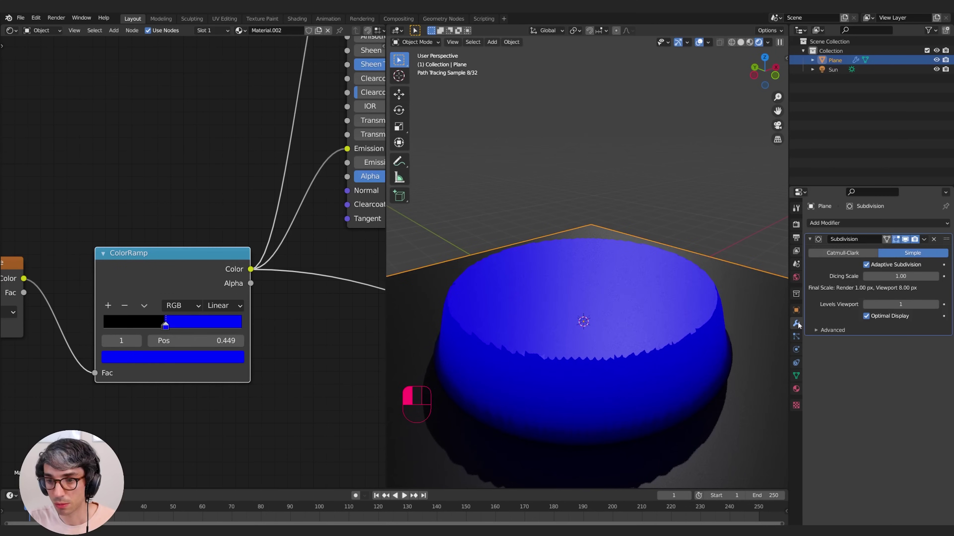
{"action": "left_click", "coordinate": [901, 273]}
{"action": "type", "text": "0.1"}
{"action": "key", "text": "Return"}
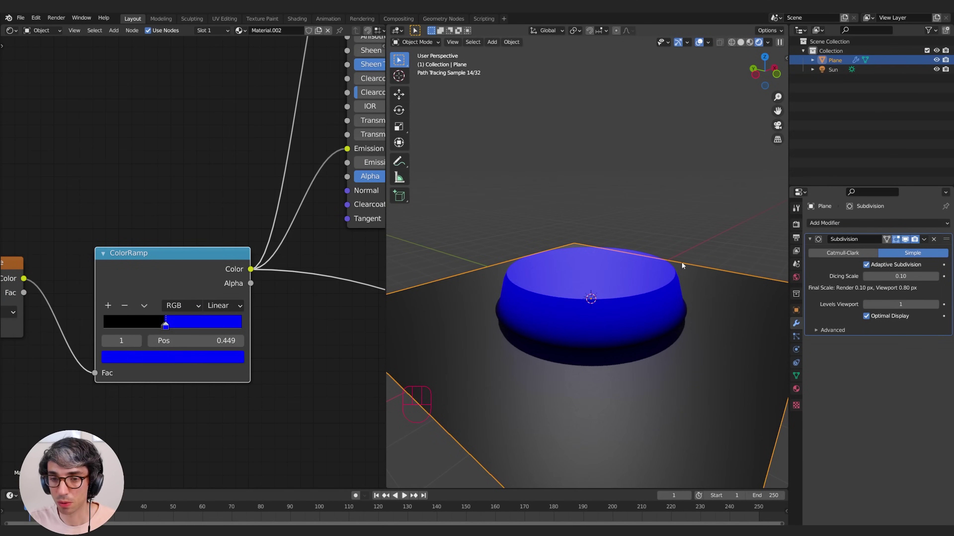
{"action": "left_click", "coordinate": [904, 276]}
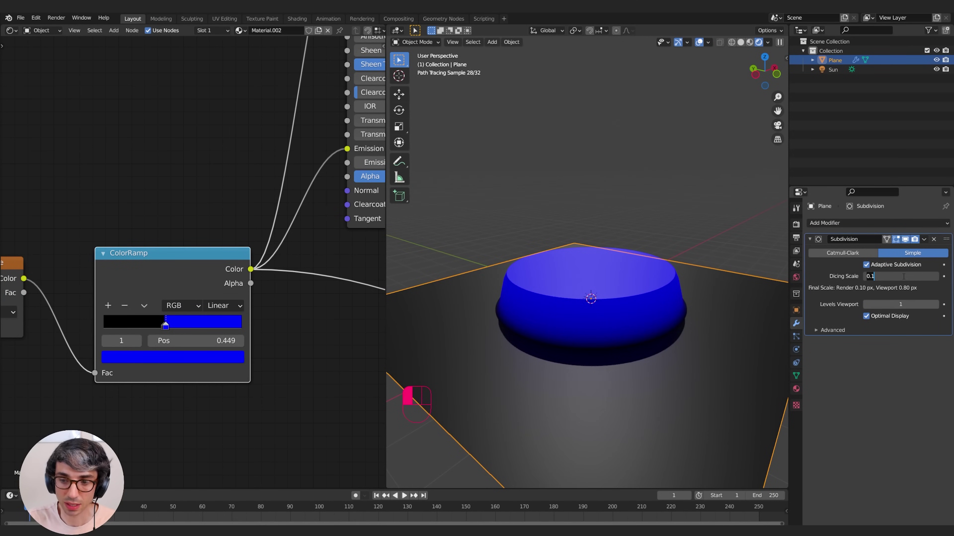
{"action": "key", "text": "Return"}
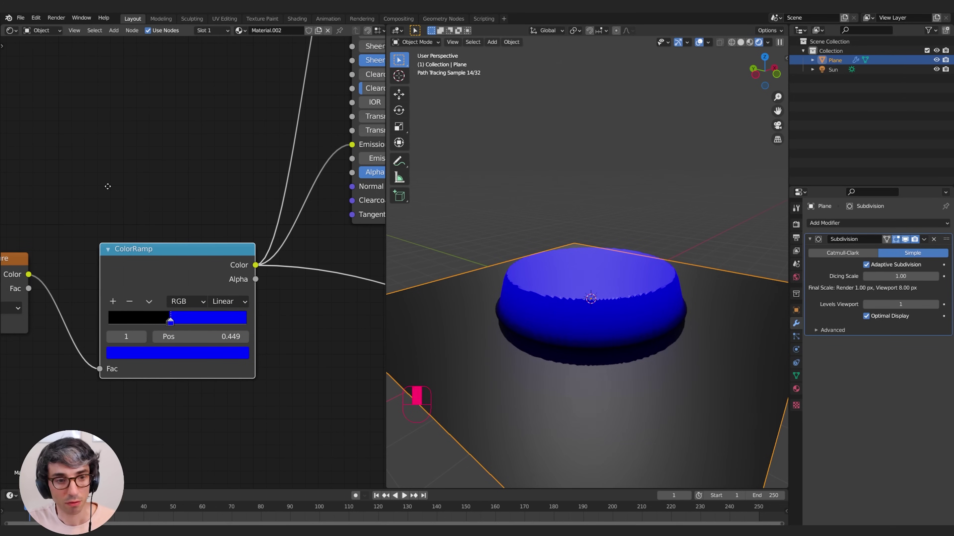
Move the ColorRamp's blue stop to position 0.471 and set its blue value to 5 to raise the shape higher.
{"action": "middle_click_drag", "start_coordinate": [556, 331], "coordinate": [587, 219]}
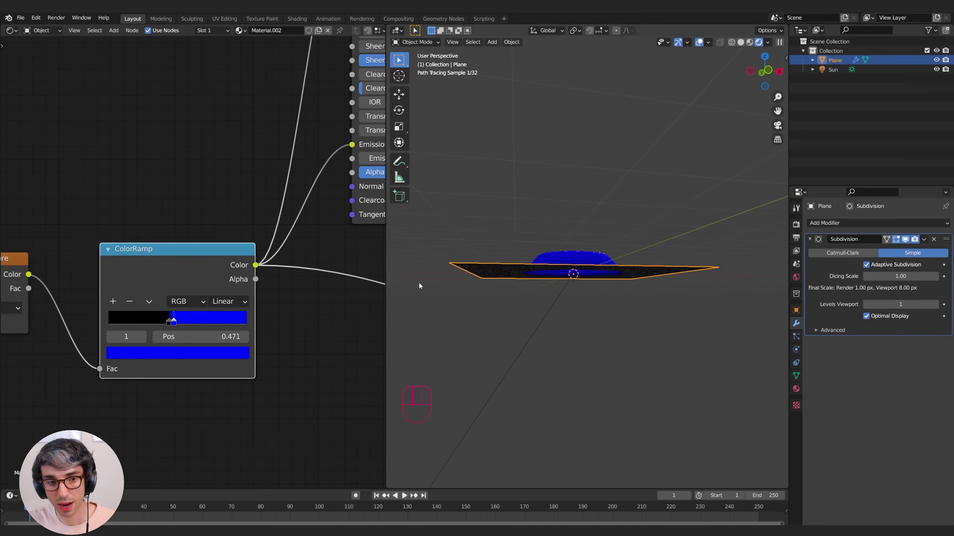
{"action": "left_click", "coordinate": [178, 352]}
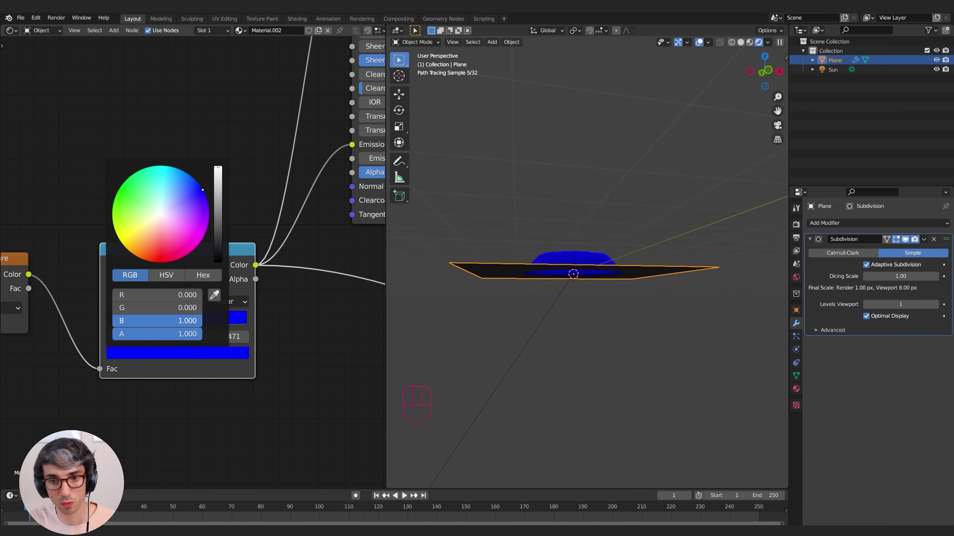
{"action": "left_click", "coordinate": [172, 324]}
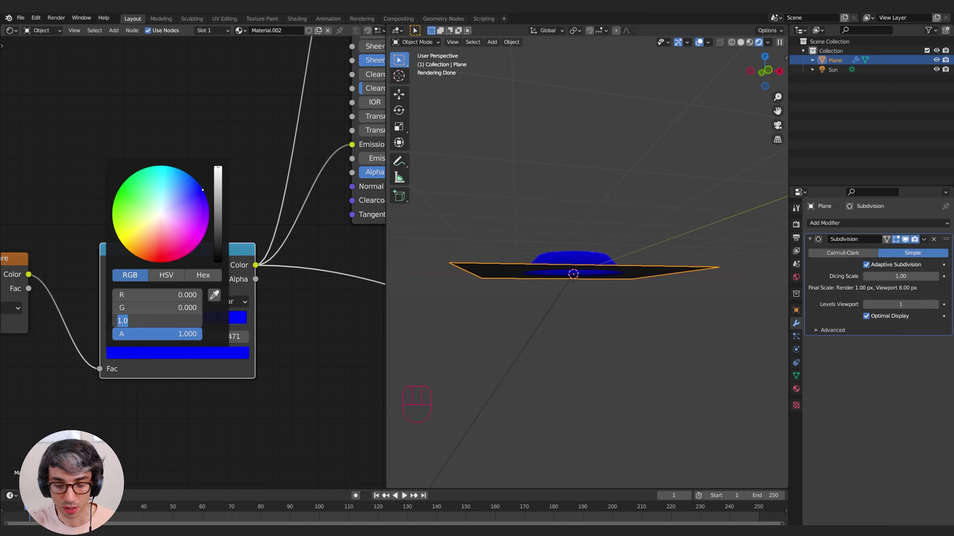
{"action": "key", "text": "Return"}
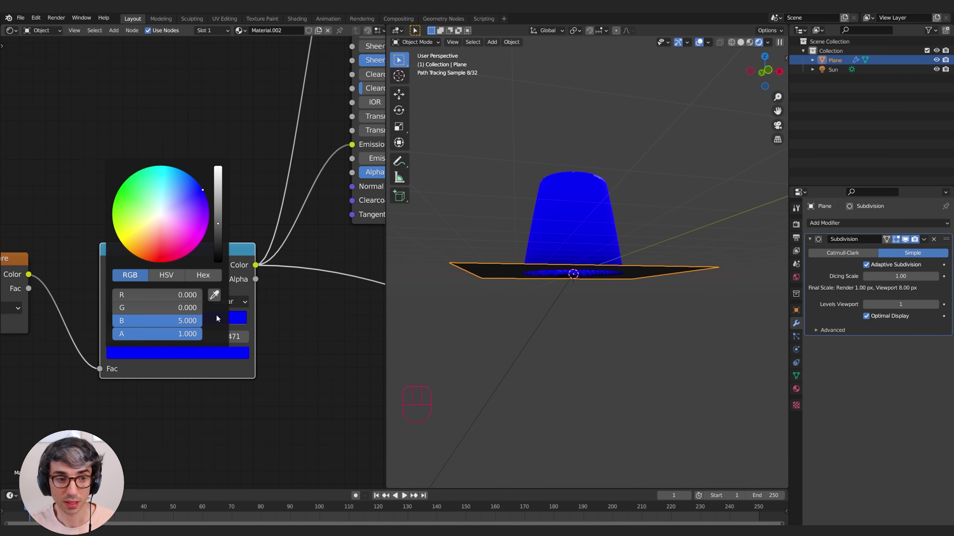
{"action": "middle_click_drag", "start_coordinate": [586, 286], "coordinate": [619, 352]}
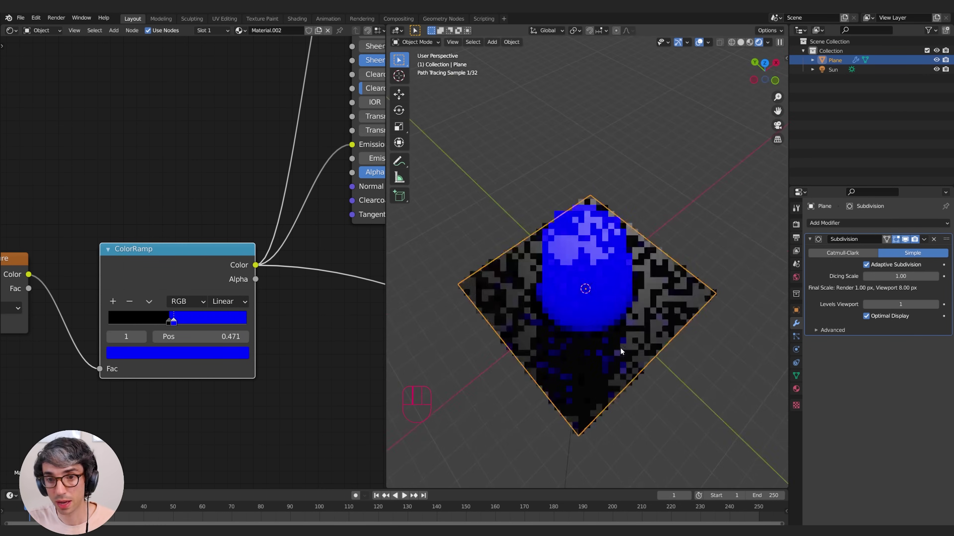
{"action": "middle_click_drag", "start_coordinate": [620, 351], "coordinate": [614, 297]}
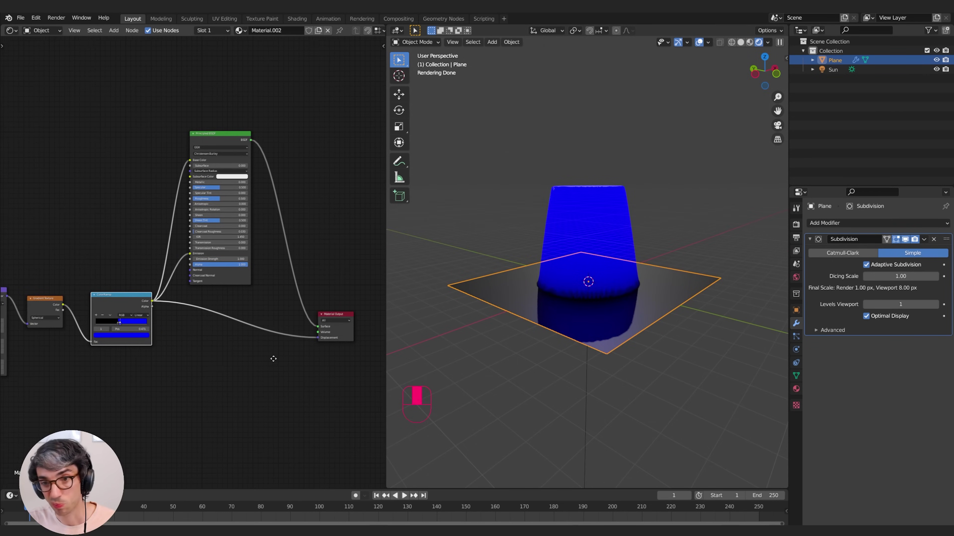
Disconnect the ColorRamp from the Principled BSDF's Emission and Base Color inputs and inspect the uncolored shape.
{"action": "middle_click_drag", "start_coordinate": [273, 358], "coordinate": [279, 405]}
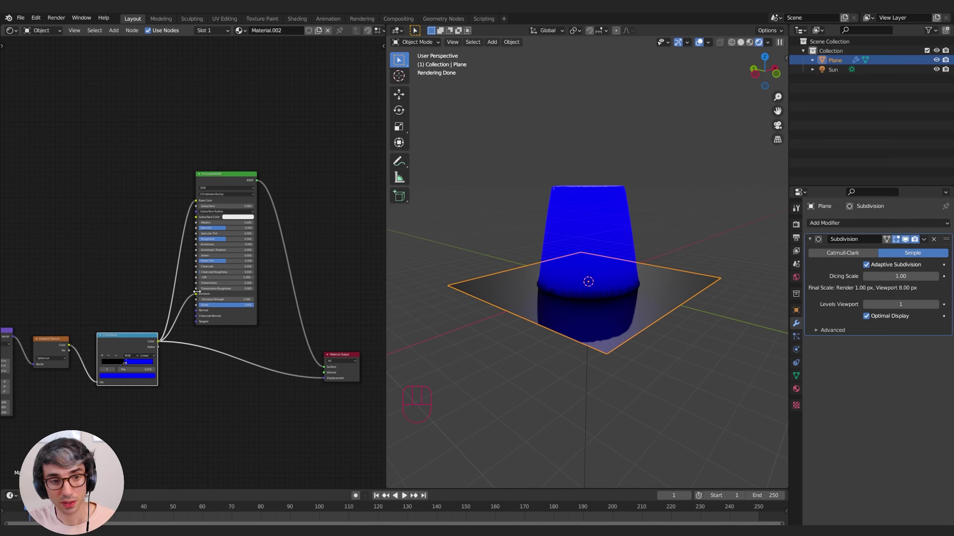
{"action": "left_click_drag", "start_coordinate": [194, 295], "coordinate": [181, 289]}
{"action": "left_click_drag", "start_coordinate": [195, 202], "coordinate": [169, 228]}
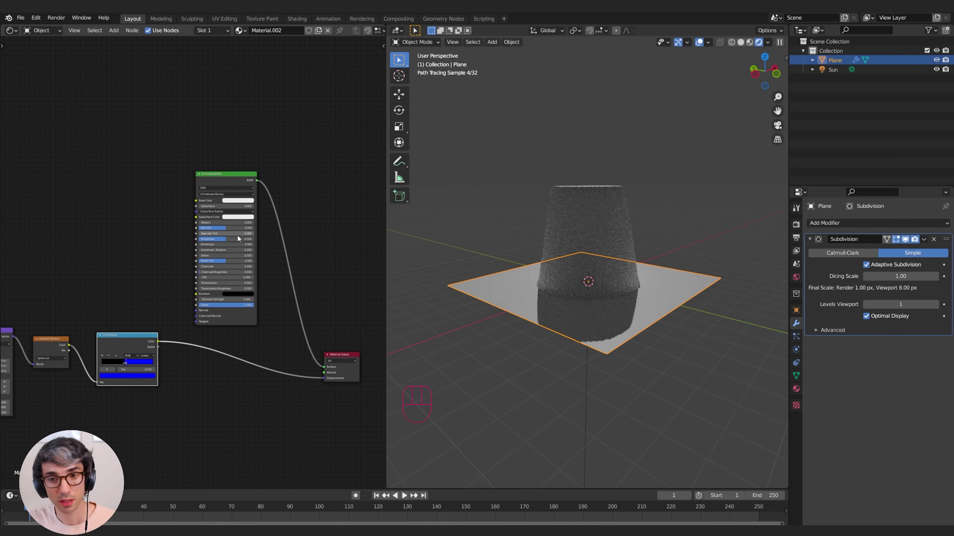
{"action": "middle_click_drag", "start_coordinate": [567, 274], "coordinate": [586, 301]}
{"action": "scroll", "coordinate": [604, 286], "scroll_direction": "up", "scroll_amount": 3}
{"action": "middle_click_drag", "start_coordinate": [578, 296], "coordinate": [600, 305]}
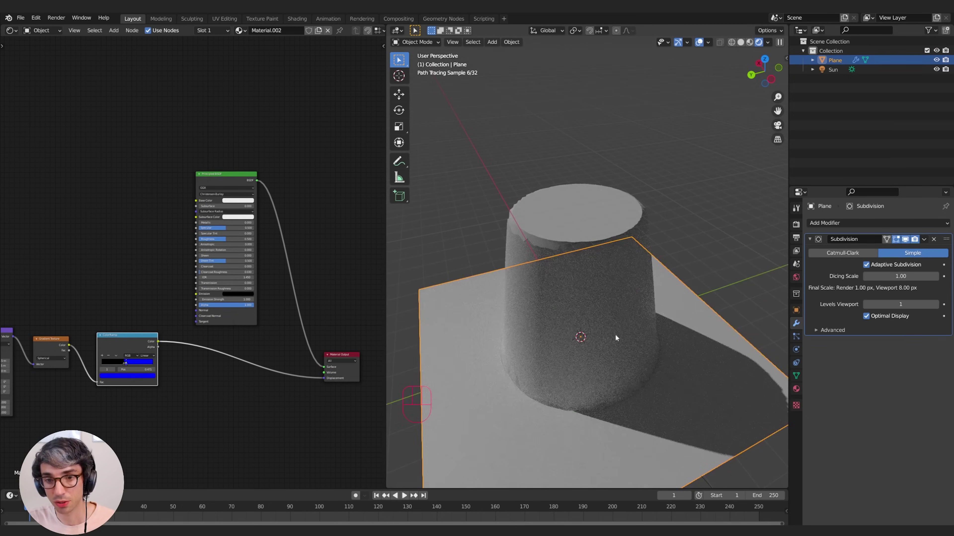
{"action": "middle_click_drag", "start_coordinate": [608, 338], "coordinate": [645, 311]}
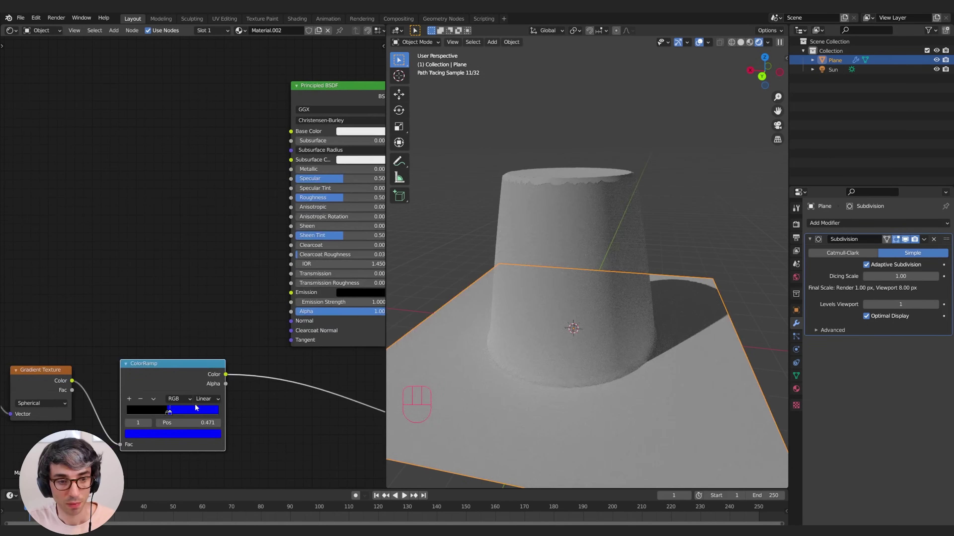
Set the ColorRamp's interpolation to Ease and move its blue stop to position 0.489 for softer, wider slopes.
{"action": "left_click", "coordinate": [206, 399]}
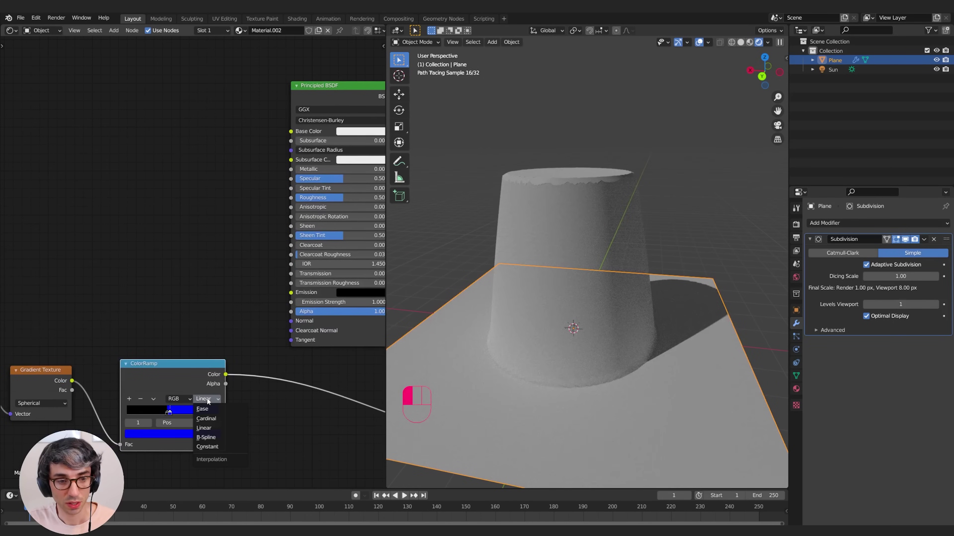
{"action": "left_click", "coordinate": [213, 409]}
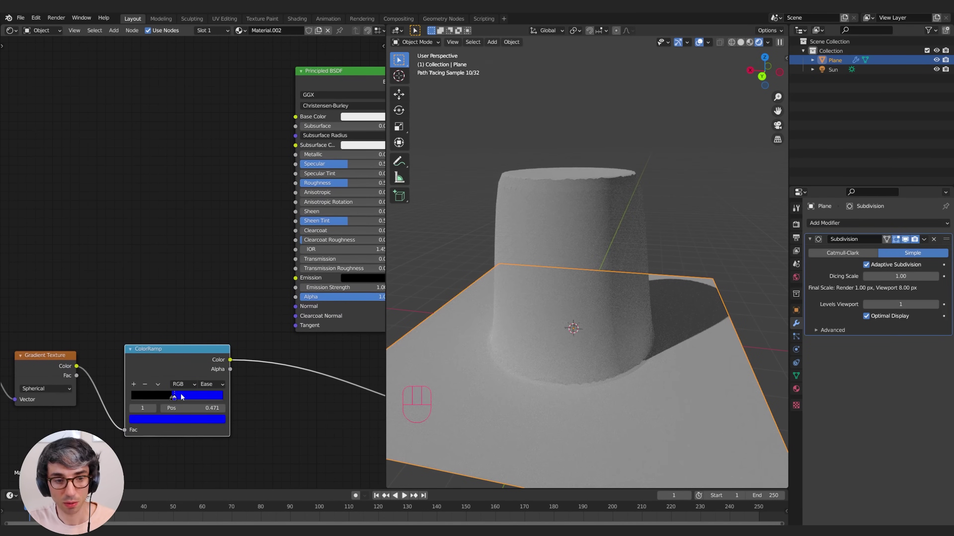
{"action": "left_click_drag", "start_coordinate": [177, 396], "coordinate": [176, 397]}
{"action": "middle_click_drag", "start_coordinate": [571, 410], "coordinate": [617, 353]}
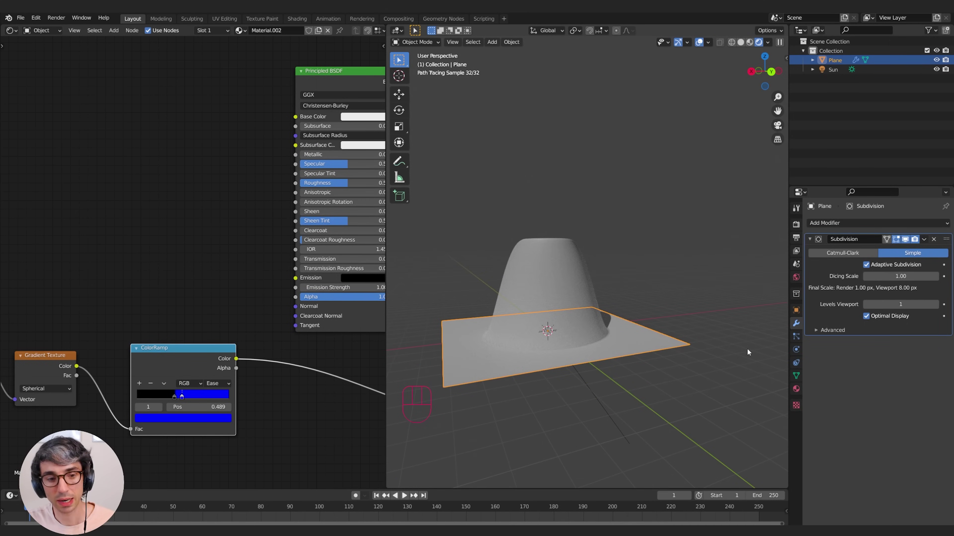
{"action": "scroll", "coordinate": [748, 352], "scroll_direction": "down", "scroll_amount": 3}
{"action": "scroll", "coordinate": [299, 383], "scroll_direction": "down", "scroll_amount": 1}
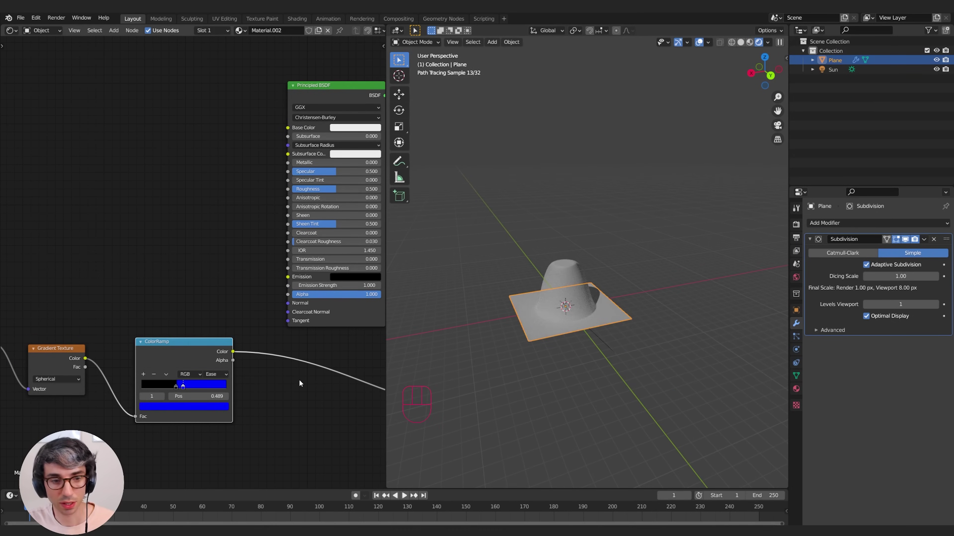
Add a Noise Texture node below the ColorRamp in the plane's material.
{"action": "scroll", "coordinate": [252, 393], "scroll_direction": "down", "scroll_amount": 5}
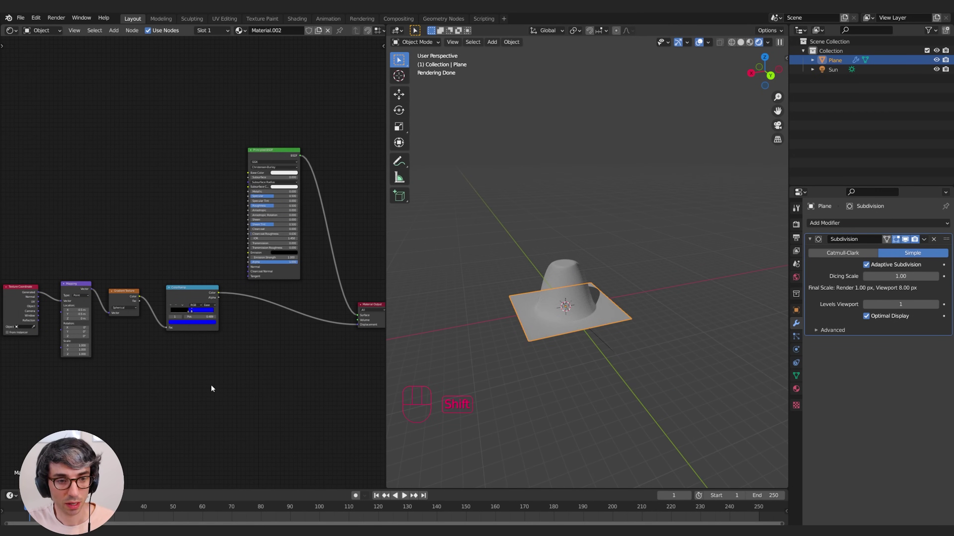
{"action": "key", "text": "shift+a"}
{"action": "key", "text": "BackSpace"}
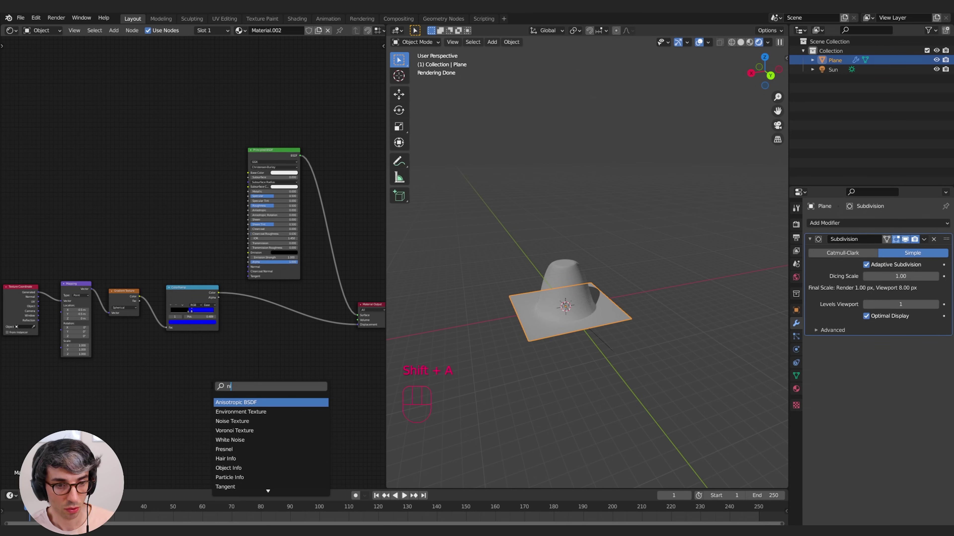
{"action": "type", "text": "npis"}
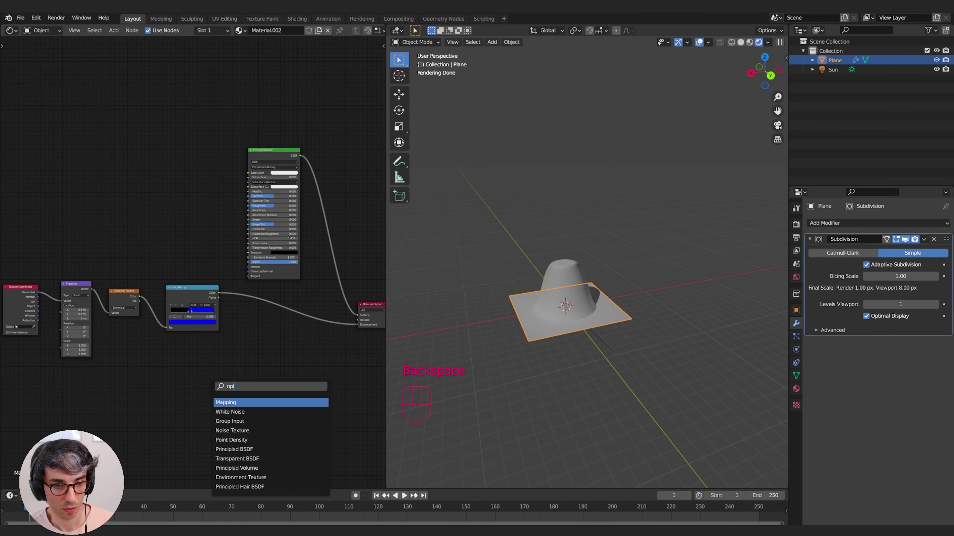
{"action": "key", "text": "BackSpace"}
{"action": "key", "text": "BackSpace"}
{"action": "key", "text": "BackSpace"}
{"action": "type", "text": "oise"}
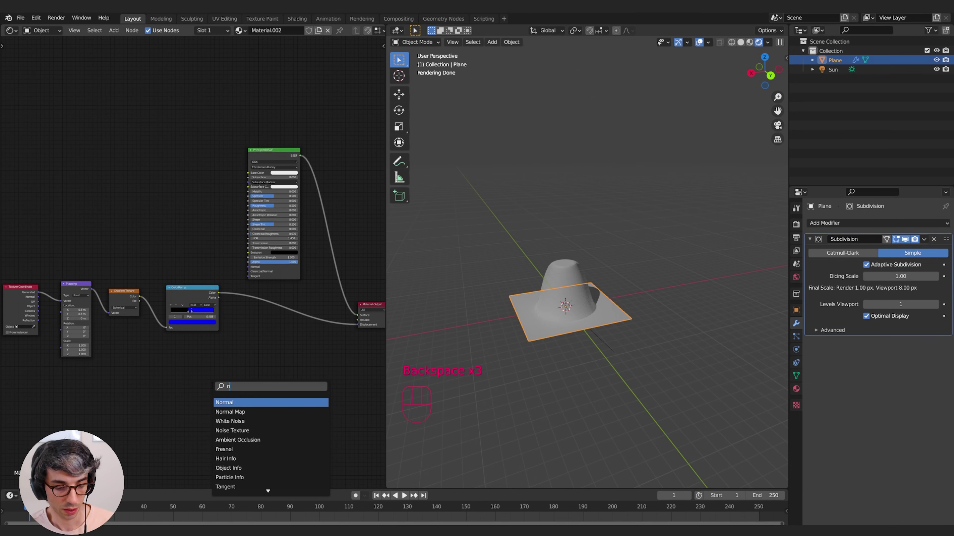
{"action": "left_click", "coordinate": [232, 411]}
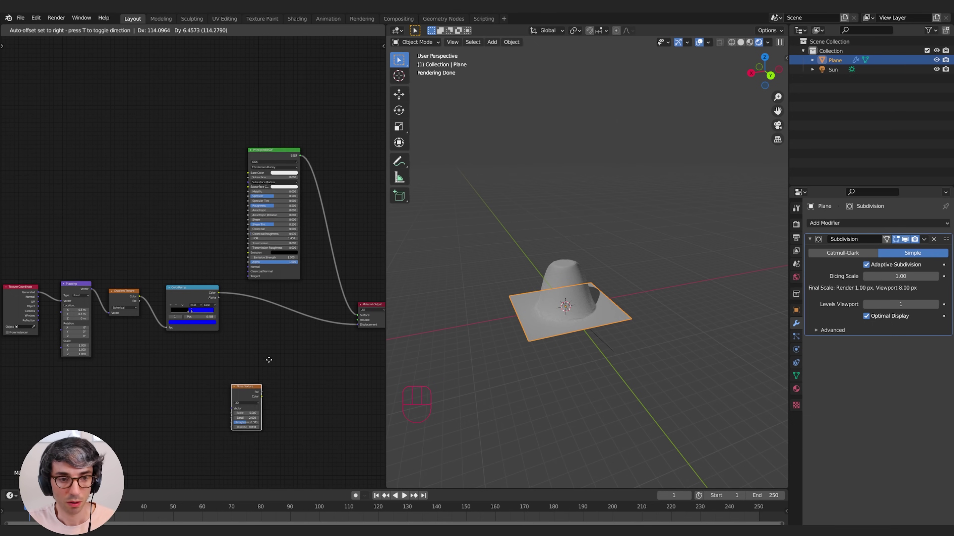
{"action": "left_click", "coordinate": [236, 333]}
Disconnect the Gradient Texture from the ColorRamp, rearrange the nodes and feed the Noise Texture's Fac output into the ColorRamp.
{"action": "middle_click_drag", "start_coordinate": [286, 356], "coordinate": [218, 353]}
{"action": "scroll", "coordinate": [230, 359], "scroll_direction": "up", "scroll_amount": 3}
{"action": "left_click_drag", "start_coordinate": [189, 338], "coordinate": [184, 357]}
{"action": "left_click", "coordinate": [253, 353]}
{"action": "middle_click_drag", "start_coordinate": [225, 358], "coordinate": [179, 346]}
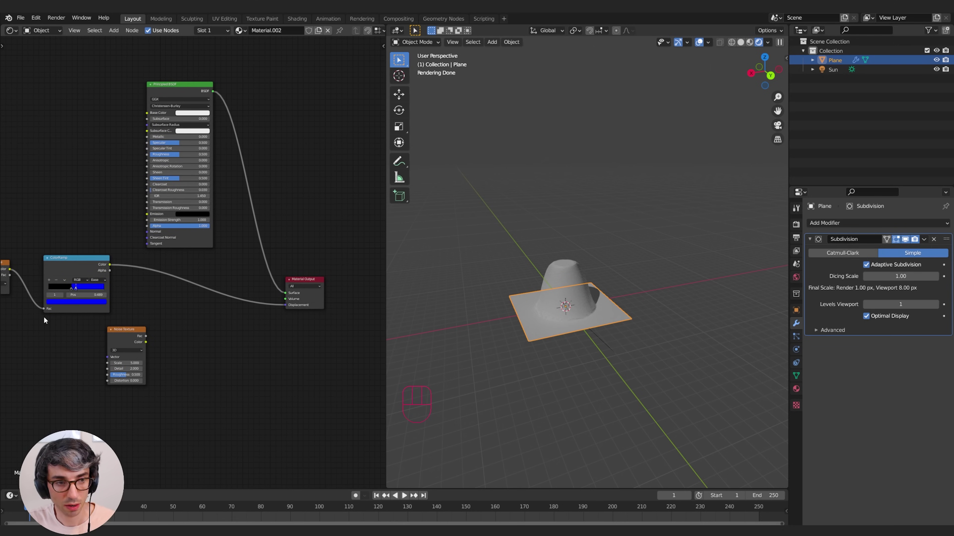
{"action": "left_click_drag", "start_coordinate": [44, 309], "coordinate": [29, 317]}
{"action": "left_click_drag", "start_coordinate": [69, 271], "coordinate": [197, 296]}
{"action": "left_click_drag", "start_coordinate": [125, 328], "coordinate": [105, 333]}
{"action": "left_click_drag", "start_coordinate": [171, 333], "coordinate": [233, 314]}
Move the ColorRamp's blue stop to position 1 and set the Noise Texture's Scale to 2.2 and Detail to 3.5.
{"action": "scroll", "coordinate": [520, 354], "scroll_direction": "up", "scroll_amount": 5}
{"action": "left_click", "coordinate": [209, 317]}
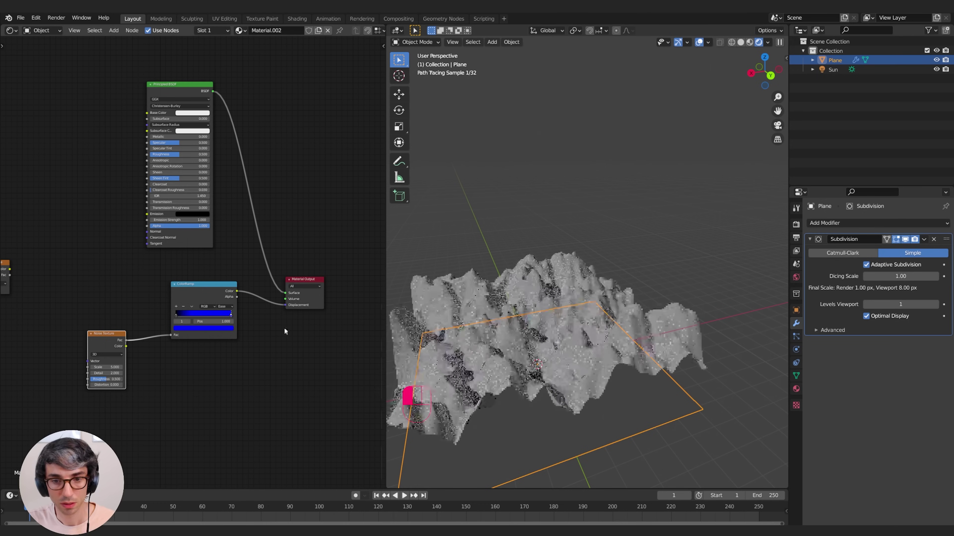
{"action": "middle_click_drag", "start_coordinate": [470, 357], "coordinate": [564, 396], "text": "shift"}
{"action": "scroll", "coordinate": [546, 373], "scroll_direction": "up", "scroll_amount": 4}
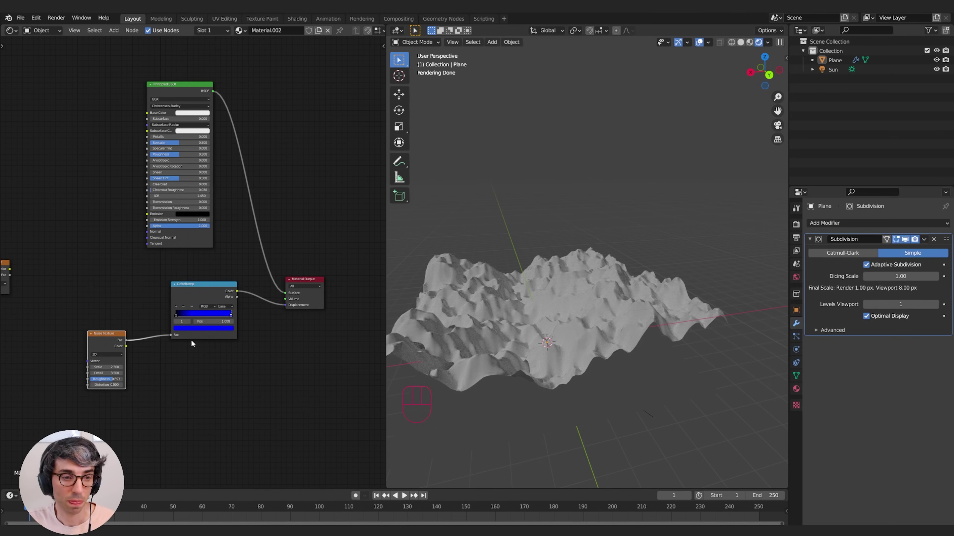
Try feeding the Noise Texture's Fac directly into the Displacement input, inspect the surface, and route it back through the ColorRamp.
{"action": "left_click_drag", "start_coordinate": [169, 337], "coordinate": [285, 304]}
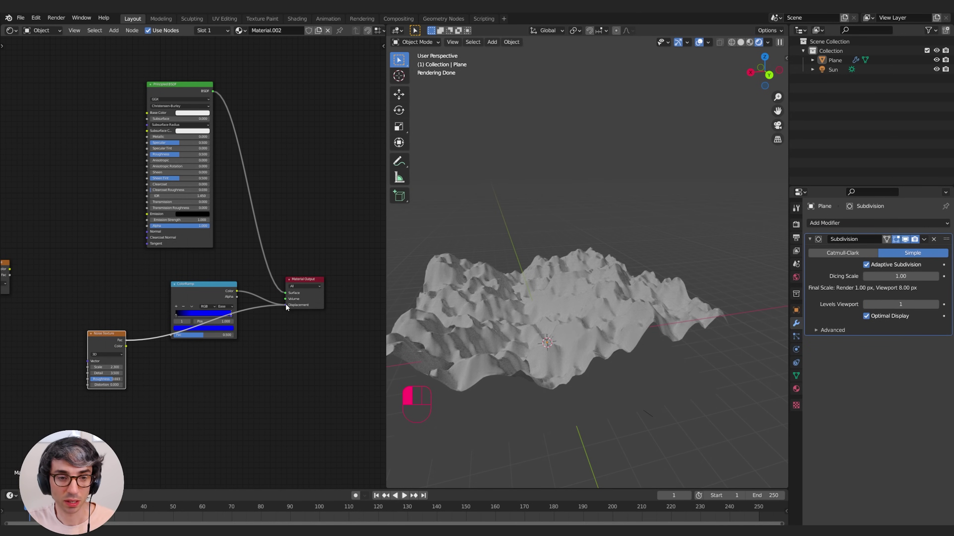
{"action": "middle_click_drag", "start_coordinate": [423, 399], "coordinate": [573, 341]}
{"action": "left_click_drag", "start_coordinate": [100, 368], "coordinate": [98, 368]}
{"action": "middle_click_drag", "start_coordinate": [548, 376], "coordinate": [568, 369]}
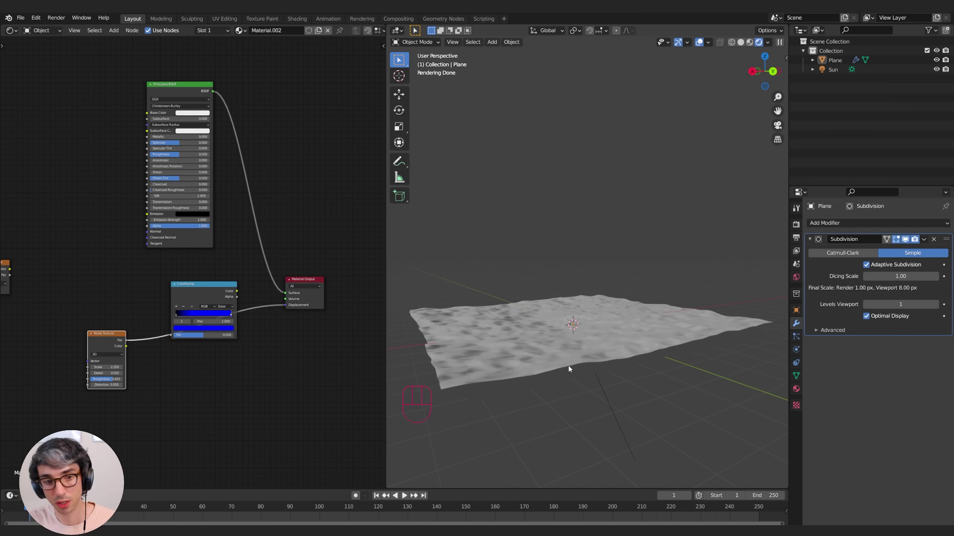
{"action": "left_click_drag", "start_coordinate": [126, 340], "coordinate": [171, 335]}
{"action": "mouse_move", "coordinate": [211, 285]}
{"action": "left_mouse_down"}
{"action": "mouse_move", "coordinate": [211, 274]}
{"action": "mouse_move", "coordinate": [201, 276]}
{"action": "mouse_move", "coordinate": [286, 305]}
{"action": "mouse_move", "coordinate": [208, 289]}
{"action": "left_mouse_up"}
{"action": "middle_click_drag", "start_coordinate": [720, 287], "coordinate": [488, 387]}
Add a Combine XYZ node below the ColorRamp.
{"action": "middle_click_drag", "start_coordinate": [230, 367], "coordinate": [238, 356]}
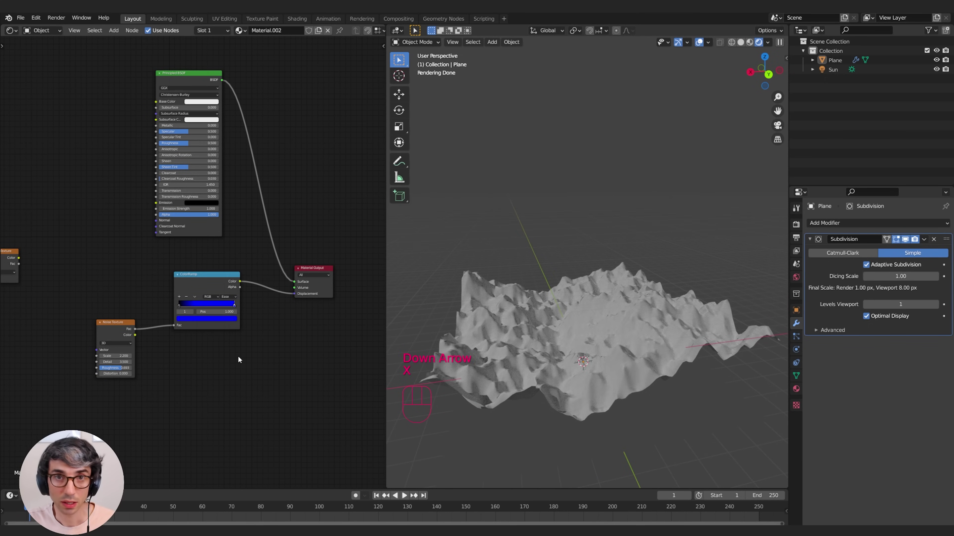
{"action": "key", "text": "shift+a"}
{"action": "type", "text": "comb"}
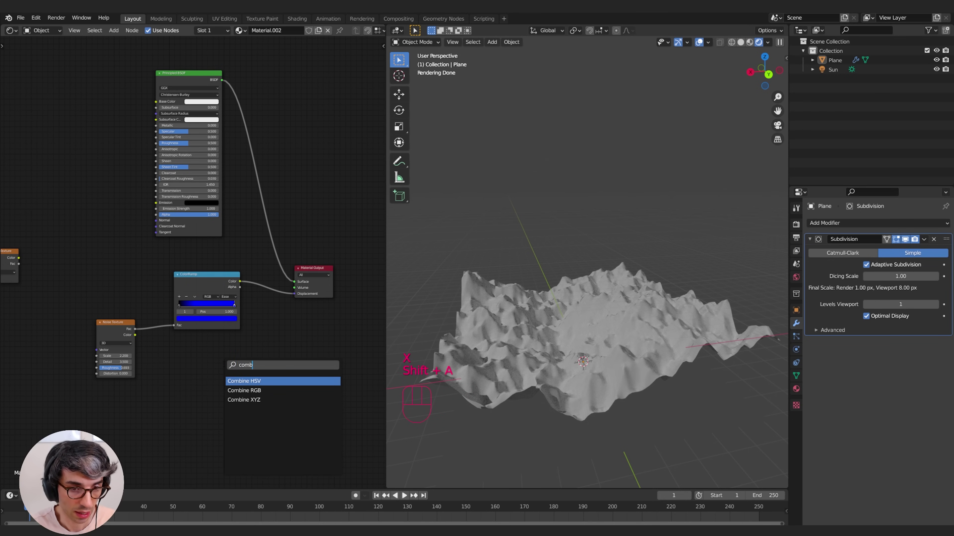
{"action": "key", "text": "Down"}
{"action": "key", "text": "Down"}
{"action": "key", "text": "Return"}
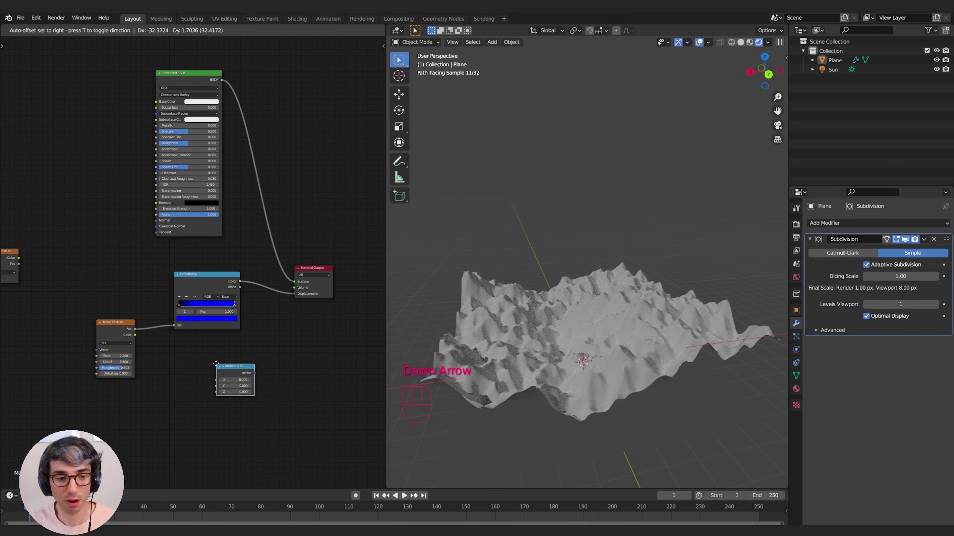
Connect the Noise Texture's Fac to the Combine XYZ's Z input and its Vector output to Displacement, bypassing the ColorRamp.
{"action": "left_click_drag", "start_coordinate": [113, 321], "coordinate": [88, 340]}
{"action": "mouse_move", "coordinate": [174, 325]}
{"action": "left_mouse_down"}
{"action": "mouse_move", "coordinate": [148, 335]}
{"action": "mouse_move", "coordinate": [175, 308]}
{"action": "mouse_move", "coordinate": [171, 319]}
{"action": "left_mouse_up"}
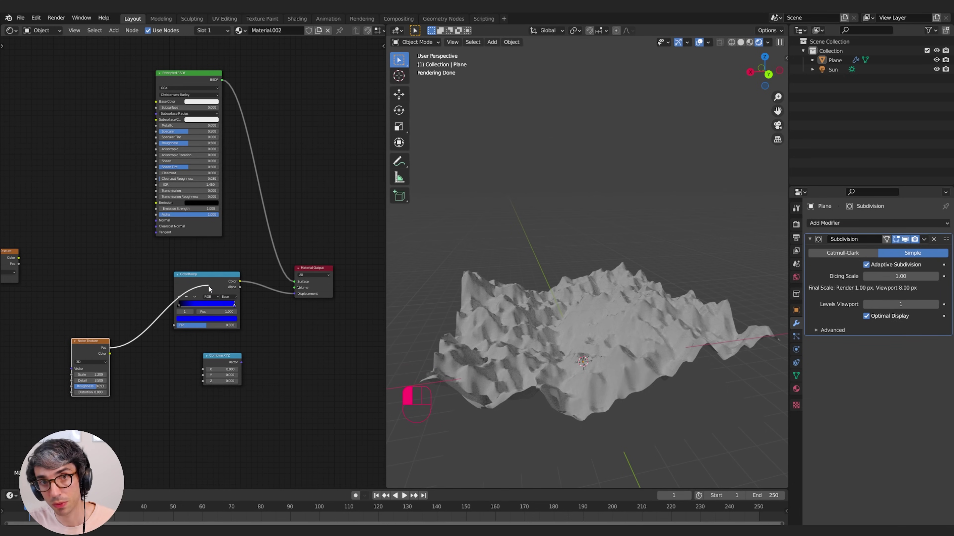
{"action": "left_click_drag", "start_coordinate": [209, 287], "coordinate": [200, 300]}
{"action": "left_click_drag", "start_coordinate": [142, 364], "coordinate": [294, 294]}
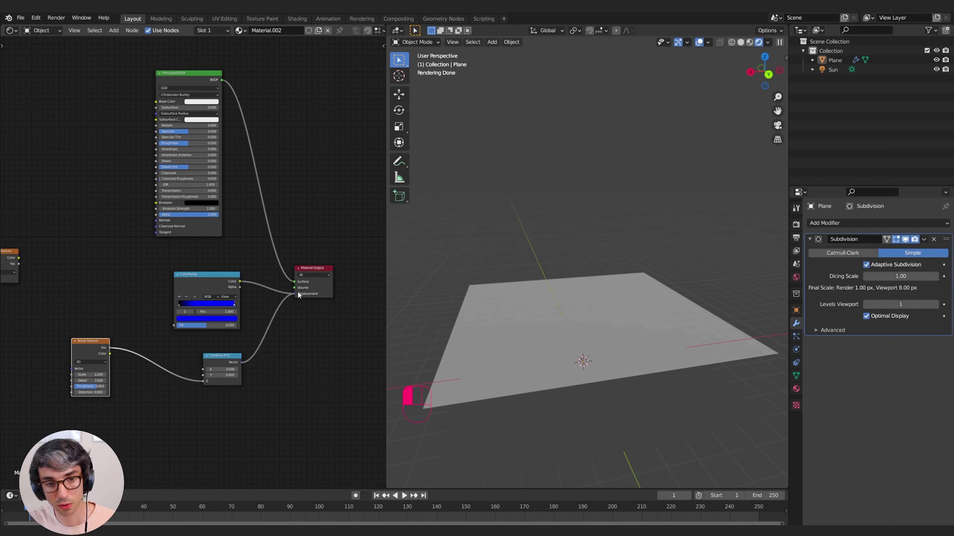
{"action": "middle_click_drag", "start_coordinate": [594, 405], "coordinate": [597, 397]}
{"action": "middle_click_drag", "start_coordinate": [155, 394], "coordinate": [174, 388], "text": "shift"}
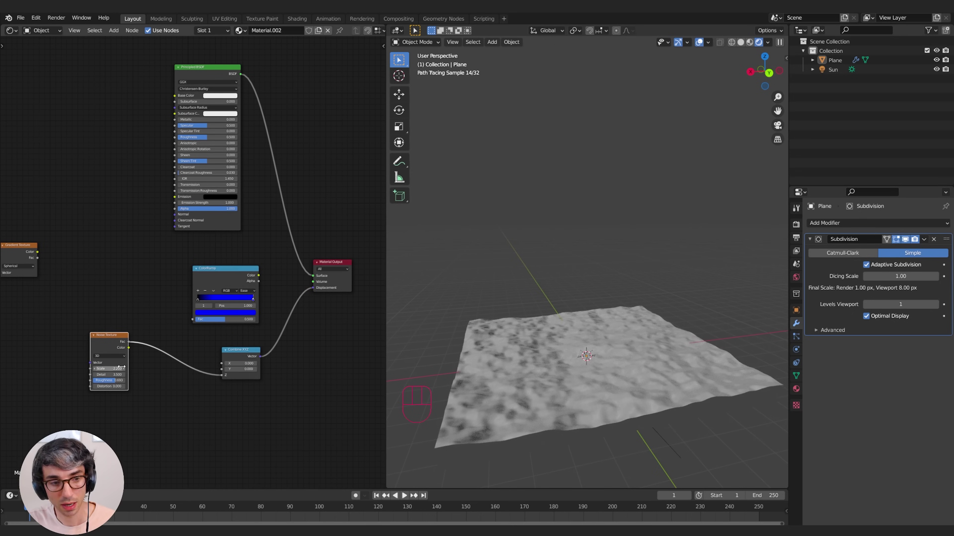
{"action": "left_click_drag", "start_coordinate": [93, 349], "coordinate": [82, 356]}
{"action": "middle_click_drag", "start_coordinate": [530, 387], "coordinate": [524, 375]}
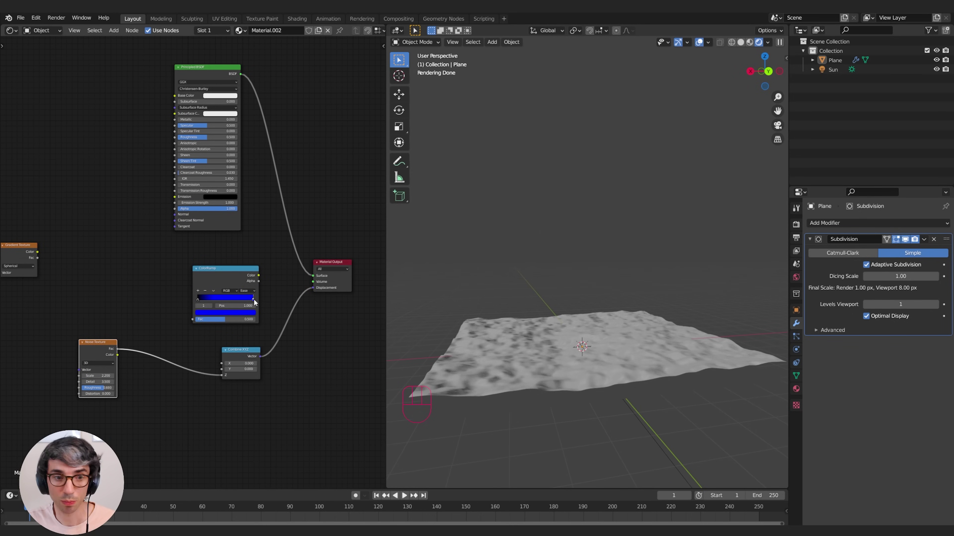
{"action": "middle_click_drag", "start_coordinate": [233, 356], "coordinate": [211, 367]}
{"action": "left_click_drag", "start_coordinate": [211, 368], "coordinate": [196, 371]}
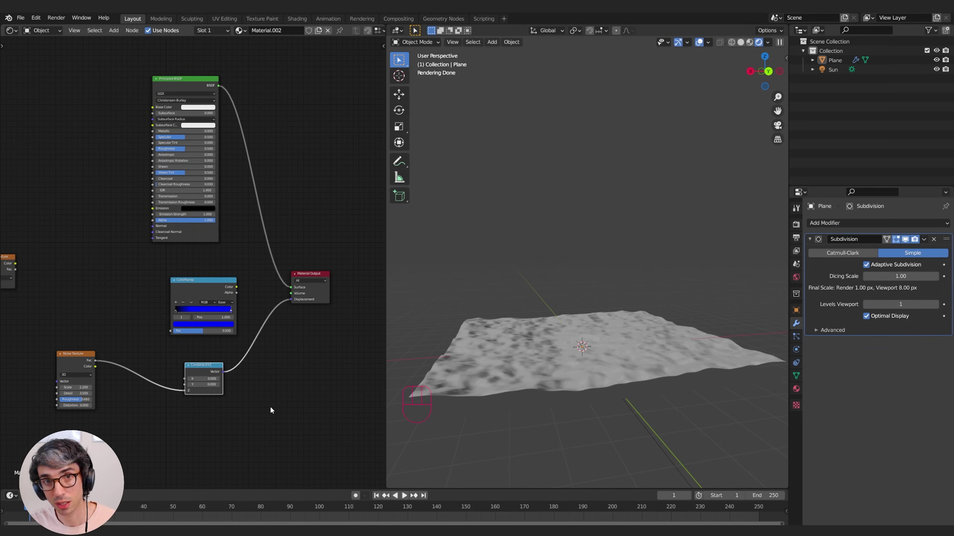
Insert a Vector Math node between the Combine XYZ node and the Material Output's Displacement input.
{"action": "middle_click_drag", "start_coordinate": [151, 419], "coordinate": [206, 388]}
{"action": "key", "text": "shift+a"}
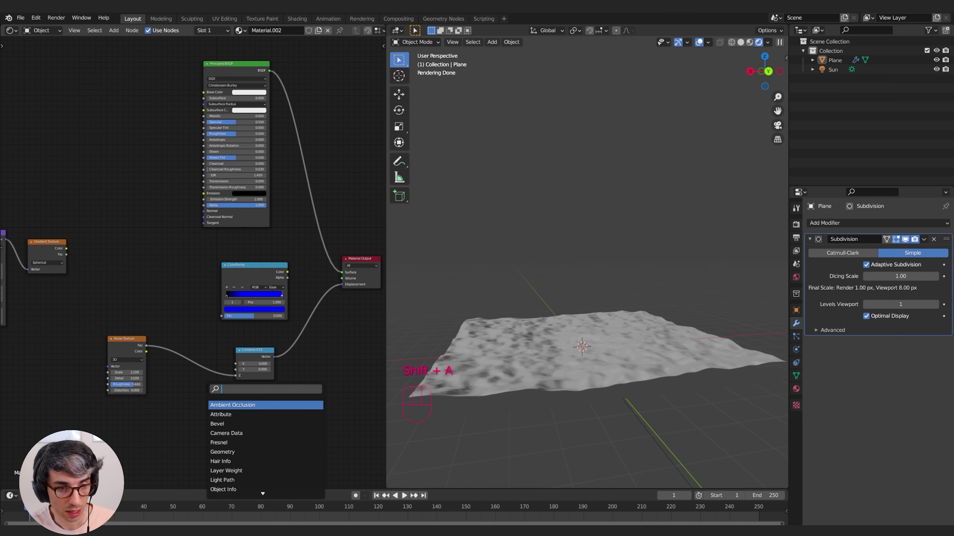
{"action": "type", "text": "vec"}
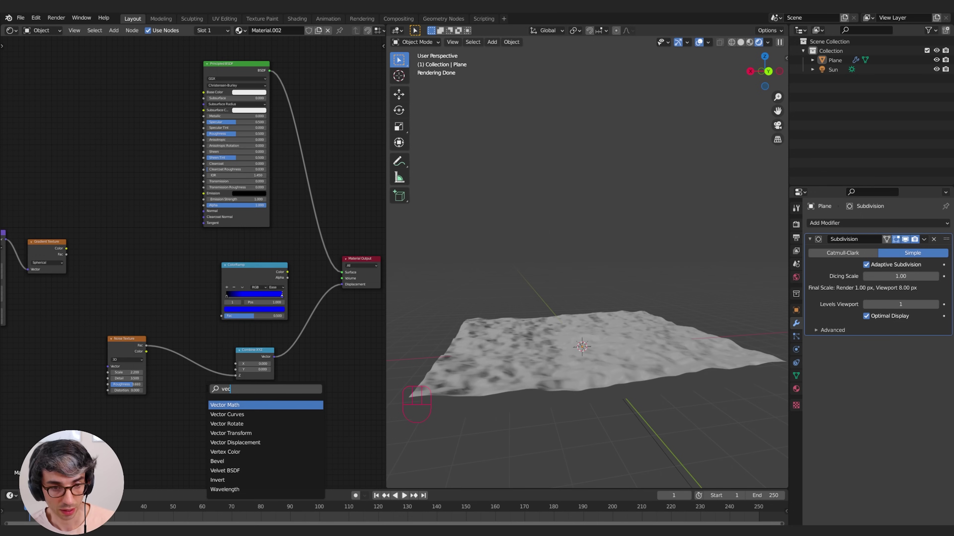
{"action": "key", "text": "Return"}
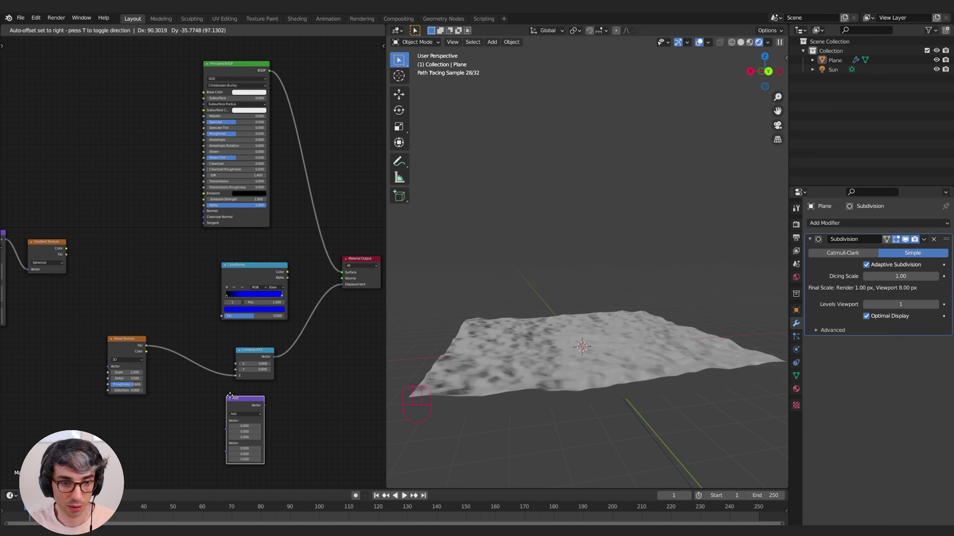
{"action": "left_click", "coordinate": [297, 331]}
{"action": "middle_click_drag", "start_coordinate": [258, 357], "coordinate": [200, 365]}
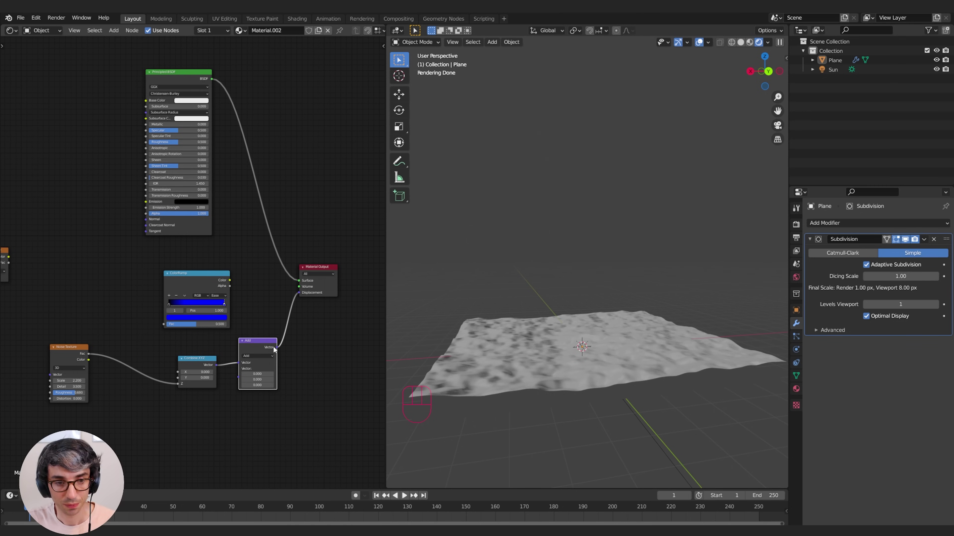
Set the Vector Math node to Multiply with a second vector of 1, 1, 5.
{"action": "left_click", "coordinate": [262, 357]}
{"action": "left_click", "coordinate": [258, 375]}
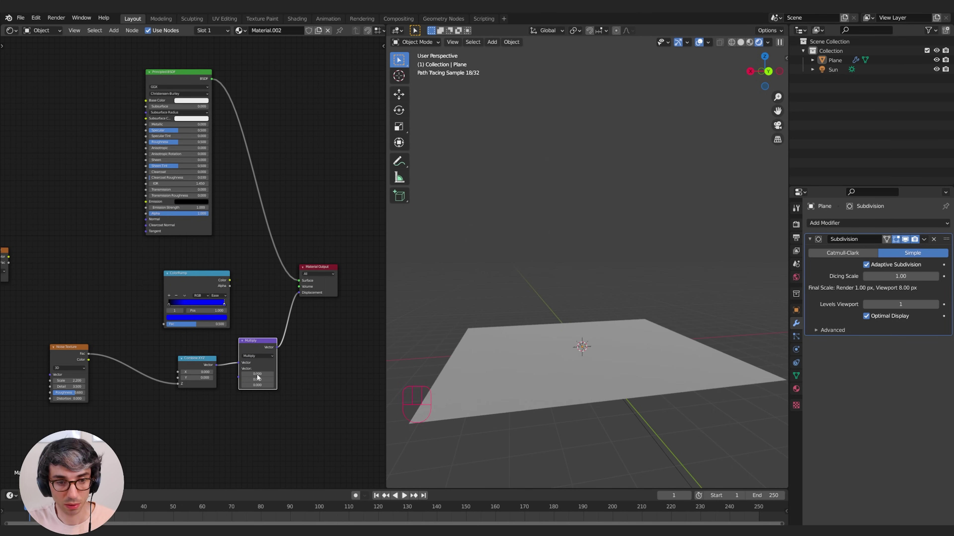
{"action": "left_click", "coordinate": [257, 374]}
{"action": "type", "text": "1"}
{"action": "key", "text": "Tab"}
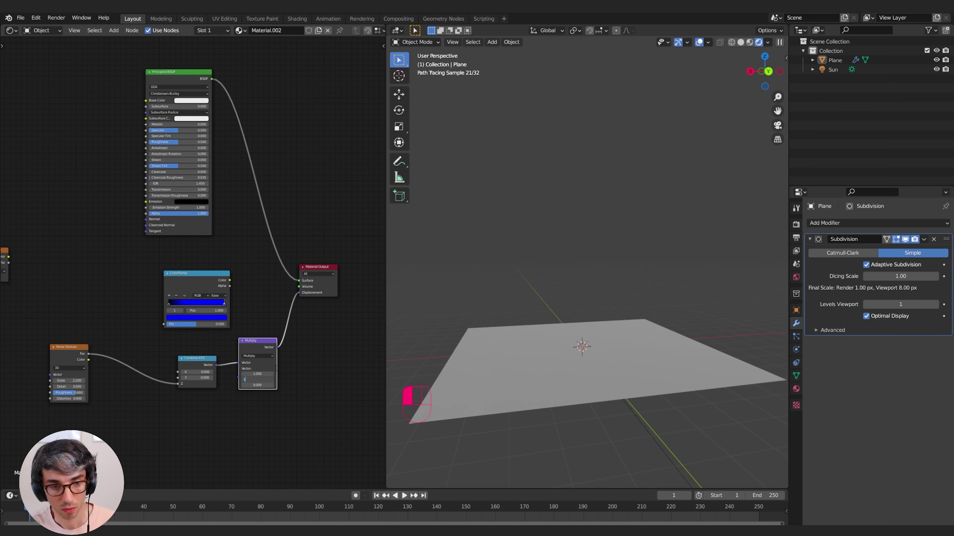
{"action": "type", "text": "1"}
{"action": "key", "text": "Tab"}
{"action": "type", "text": "5"}
{"action": "key", "text": "Return"}
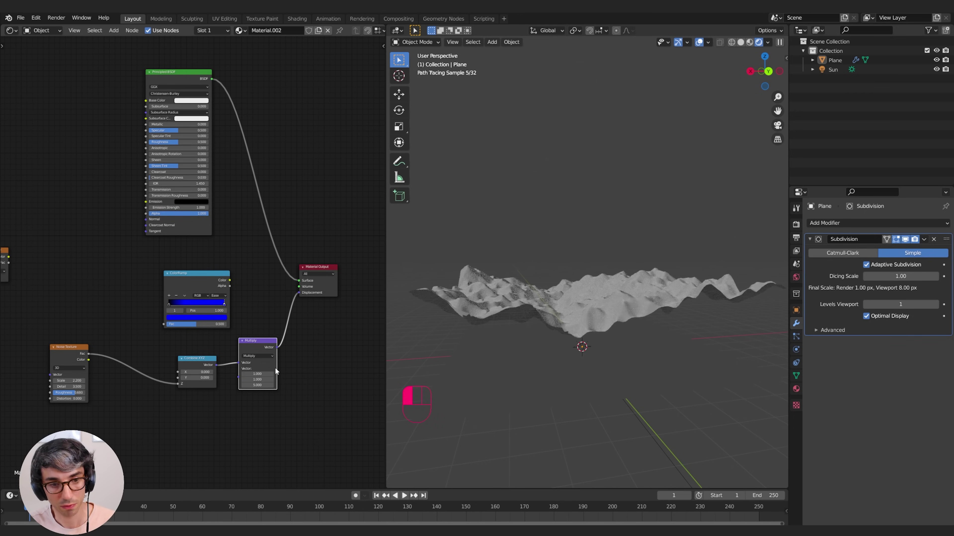
Raise the Z multiplier of the vector Multiply node a little further and inspect the displaced surface.
{"action": "scroll", "coordinate": [573, 232], "scroll_direction": "up", "scroll_amount": 4}
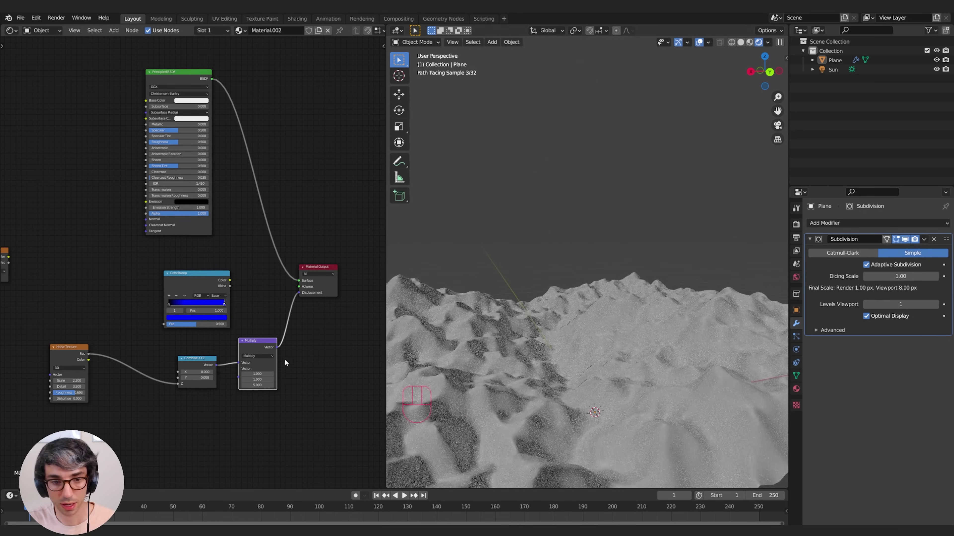
{"action": "left_click_drag", "start_coordinate": [257, 386], "coordinate": [278, 386]}
{"action": "middle_click_drag", "start_coordinate": [542, 361], "coordinate": [608, 359]}
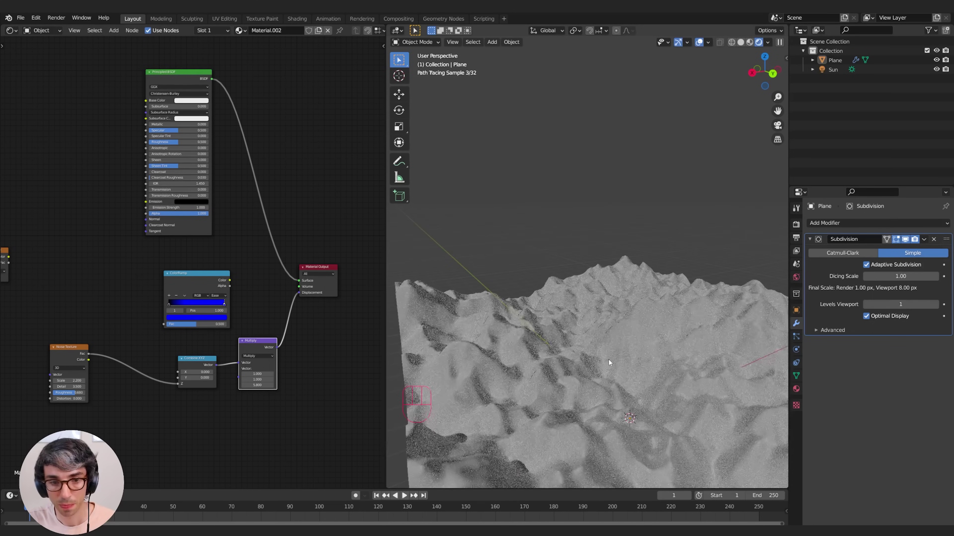
{"action": "middle_click_drag", "start_coordinate": [272, 423], "coordinate": [338, 404]}
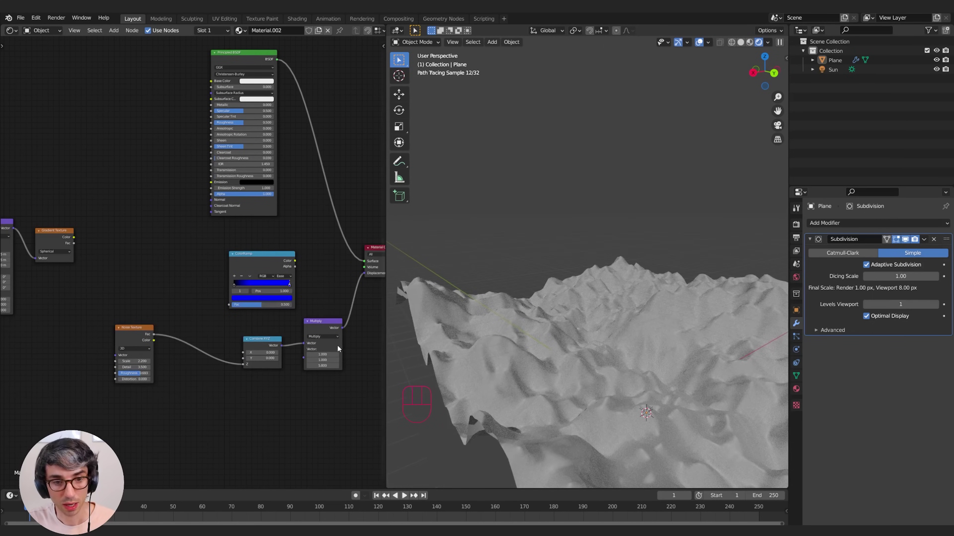
Delete the vector Multiply node and reconnect the Combine XYZ's Vector output to the Displacement input.
{"action": "left_click", "coordinate": [319, 330]}
{"action": "key", "text": "x"}
{"action": "middle_click_drag", "start_coordinate": [302, 336], "coordinate": [284, 343]}
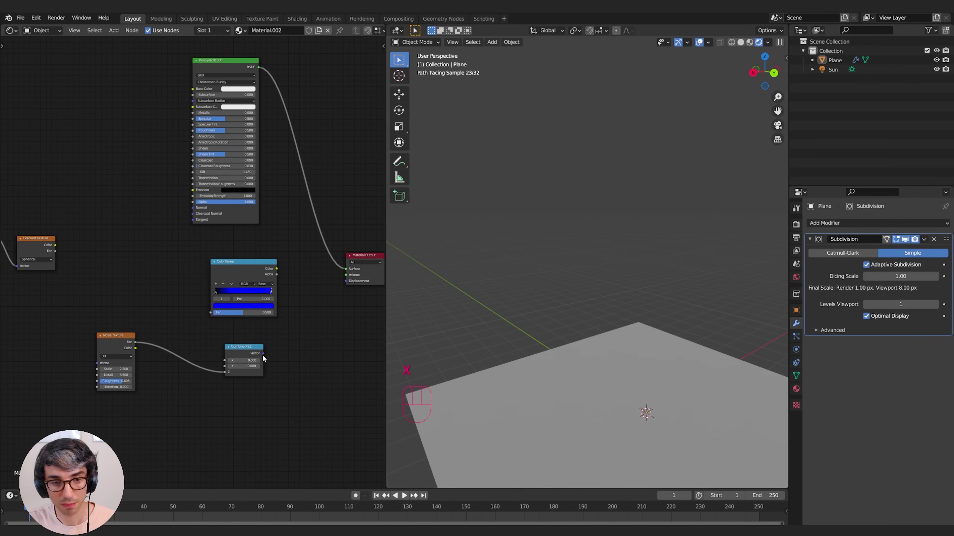
{"action": "left_click_drag", "start_coordinate": [263, 353], "coordinate": [346, 281]}
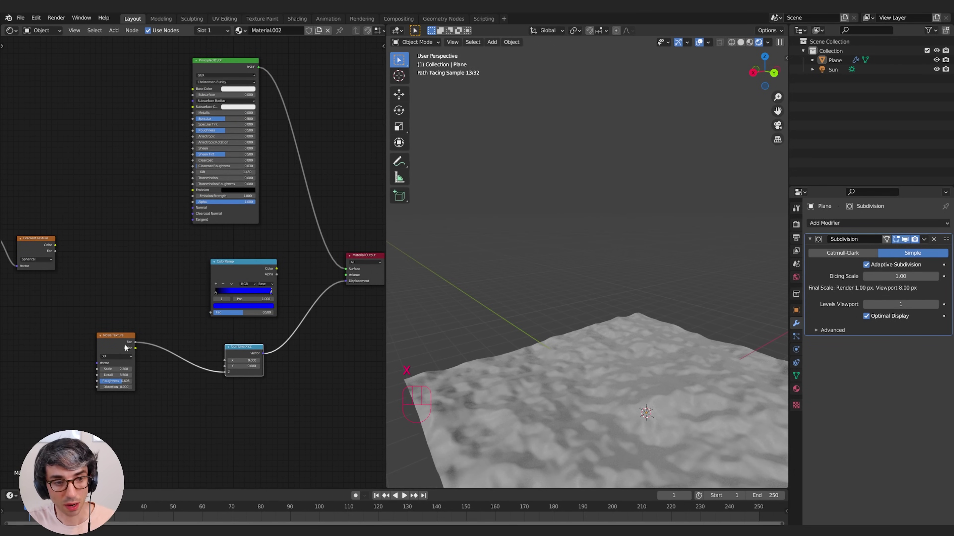
Insert a Math node between the Noise Texture's Fac output and the Combine XYZ's Z input.
{"action": "left_click", "coordinate": [135, 342]}
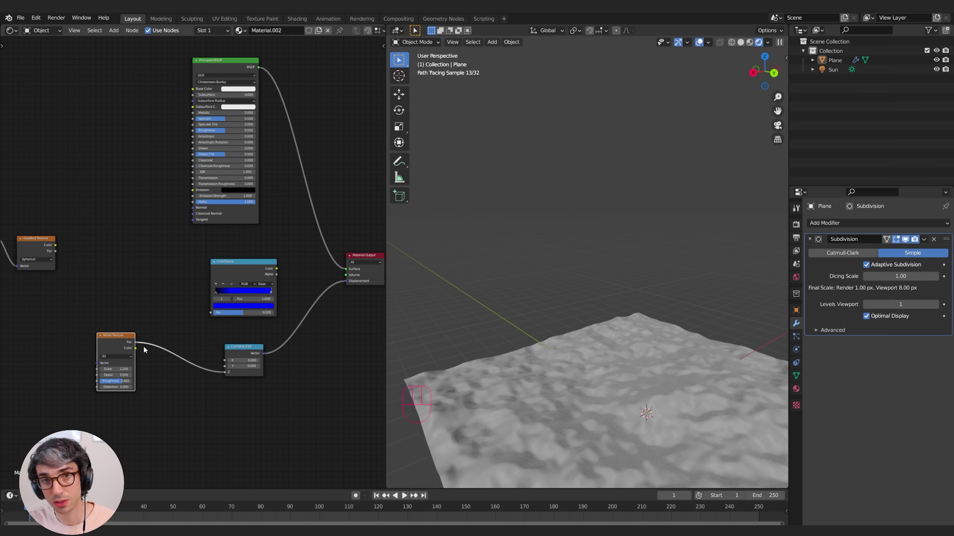
{"action": "middle_click_drag", "start_coordinate": [209, 393], "coordinate": [223, 383]}
{"action": "left_click", "coordinate": [201, 361]}
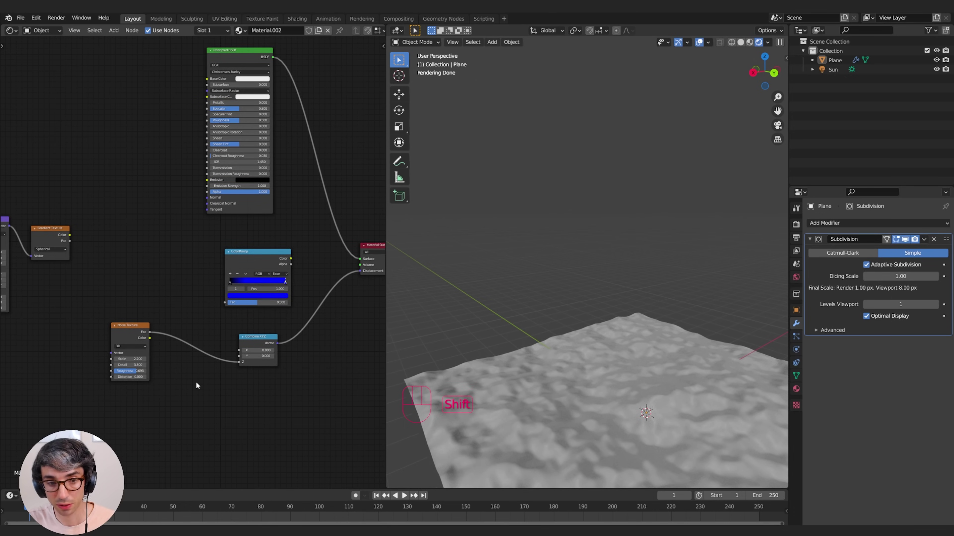
{"action": "key", "text": "shift+a"}
{"action": "type", "text": "add"}
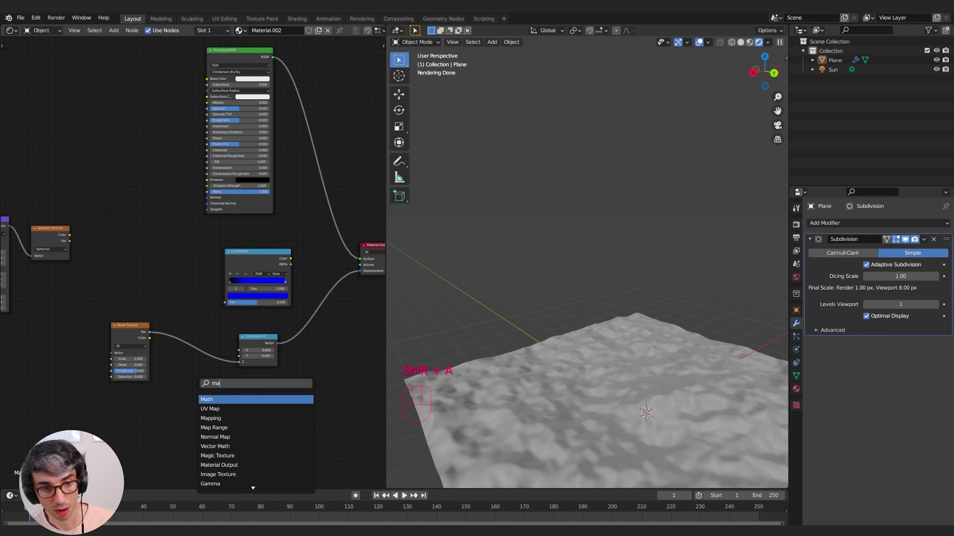
{"action": "key", "text": "Return"}
{"action": "left_click", "coordinate": [179, 325]}
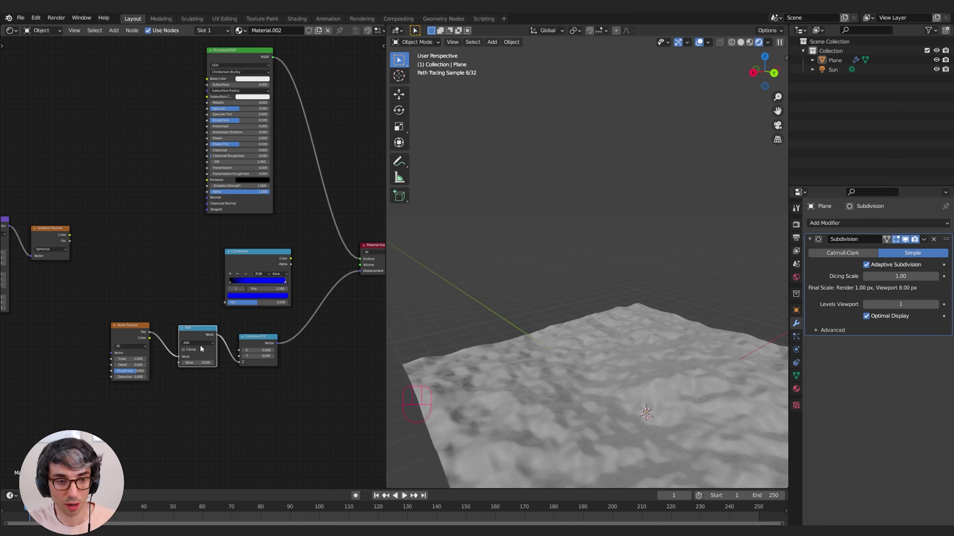
Set the Math node to Multiply and raise its value to about 5.4 for stronger displacement.
{"action": "left_click", "coordinate": [200, 344]}
{"action": "left_click", "coordinate": [196, 371]}
{"action": "left_click_drag", "start_coordinate": [198, 363], "coordinate": [269, 363]}
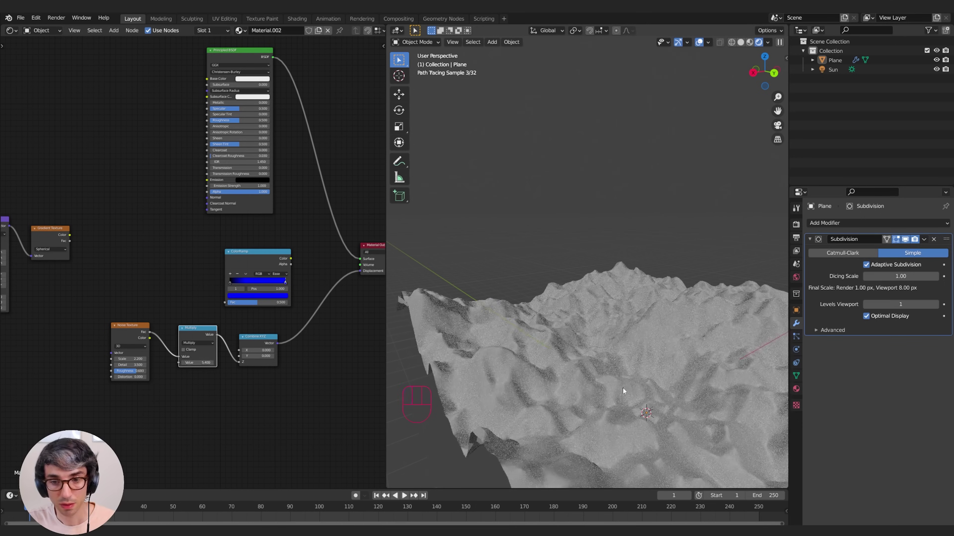
Select the displaced terrain plane in the 3D view.
{"action": "middle_click_drag", "start_coordinate": [622, 388], "coordinate": [585, 385], "text": "shift"}
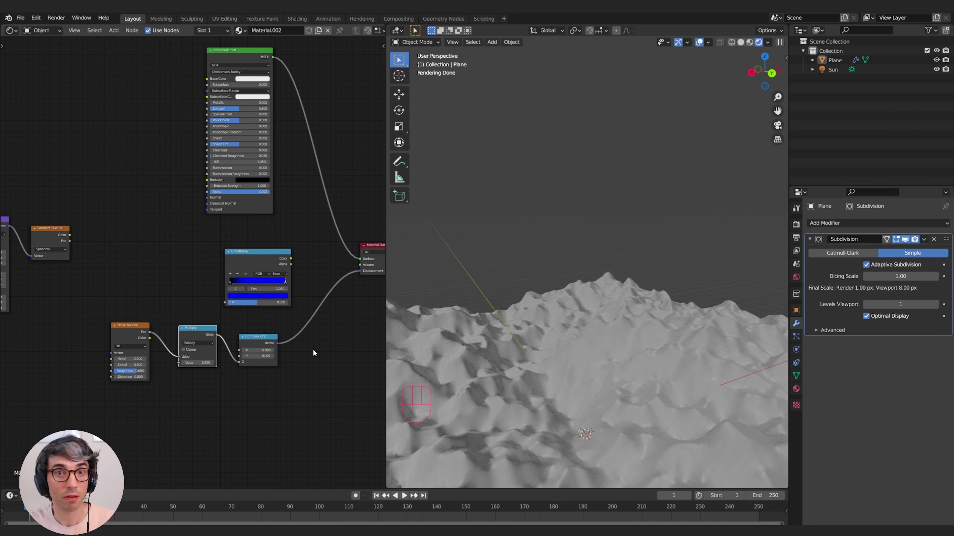
{"action": "mouse_move", "coordinate": [571, 432]}
{"action": "middle_mouse_down"}
{"action": "mouse_move", "coordinate": [551, 405]}
{"action": "mouse_move", "coordinate": [590, 397]}
{"action": "mouse_move", "coordinate": [629, 351]}
{"action": "middle_mouse_up"}
{"action": "scroll", "coordinate": [590, 398], "scroll_direction": "down", "scroll_amount": 3}
{"action": "left_click", "coordinate": [624, 352]}
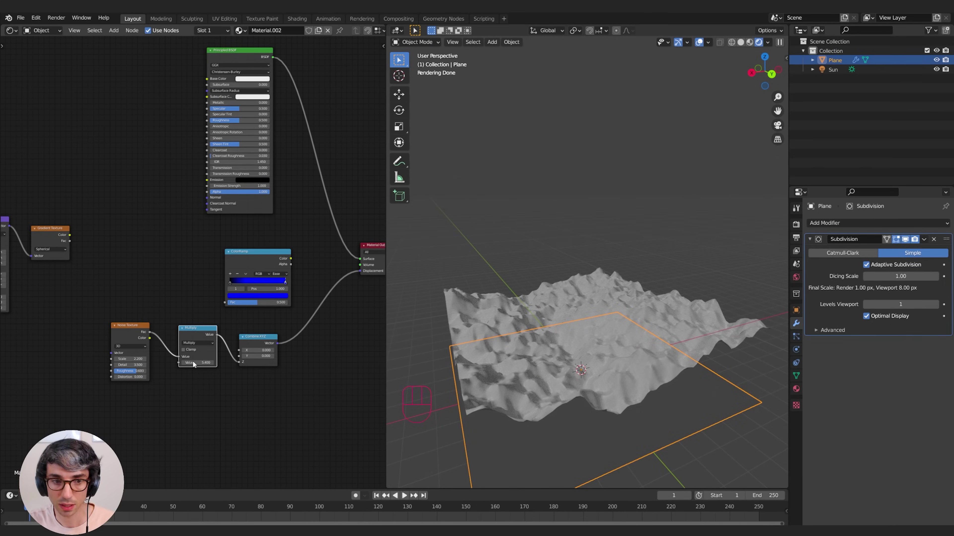
Delete the Noise Texture, Multiply, ColorRamp and Combine XYZ nodes from the material.
{"action": "middle_click_drag", "start_coordinate": [195, 363], "coordinate": [173, 382]}
{"action": "left_click", "coordinate": [113, 389]}
{"action": "key", "text": "x"}
{"action": "left_click", "coordinate": [184, 353]}
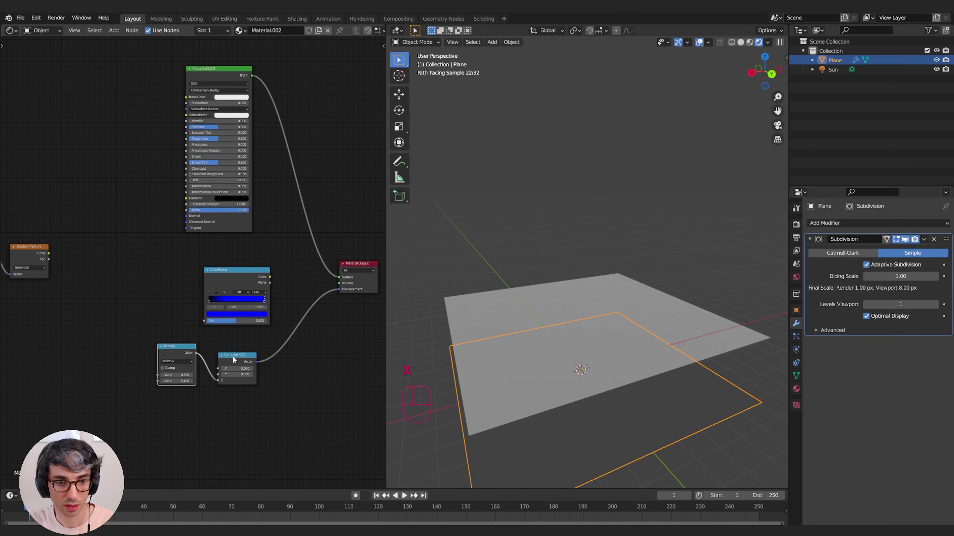
{"action": "key", "text": "x"}
{"action": "left_click", "coordinate": [234, 271]}
{"action": "key", "text": "x"}
{"action": "middle_click_drag", "start_coordinate": [225, 327], "coordinate": [223, 324]}
{"action": "left_click", "coordinate": [227, 355]}
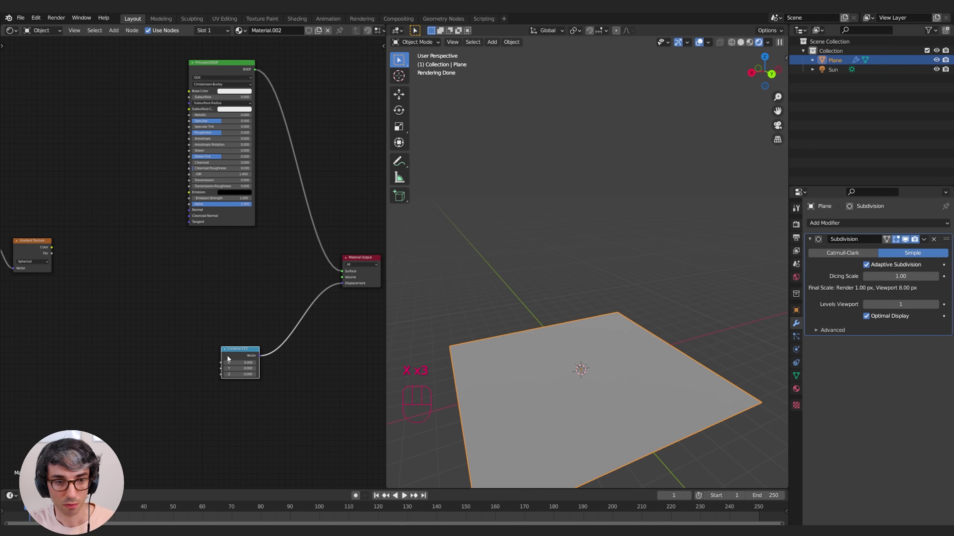
{"action": "key", "text": "x"}
Connect the Gradient Texture's Color output to Displacement, Base Color and Emission, and set the gradient type to Linear.
{"action": "scroll", "coordinate": [187, 339], "scroll_direction": "down", "scroll_amount": 2}
{"action": "left_click_drag", "start_coordinate": [154, 281], "coordinate": [366, 308]}
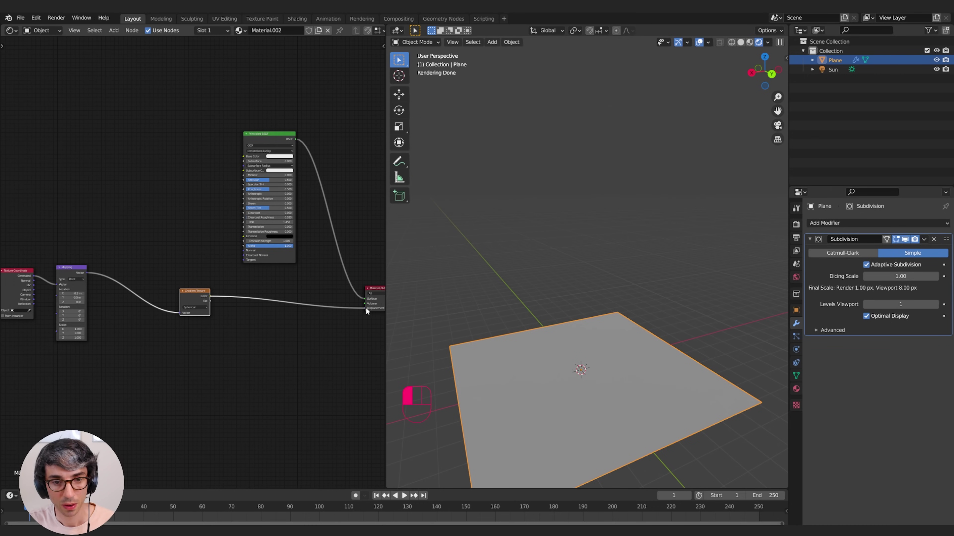
{"action": "left_click_drag", "start_coordinate": [366, 307], "coordinate": [365, 299]}
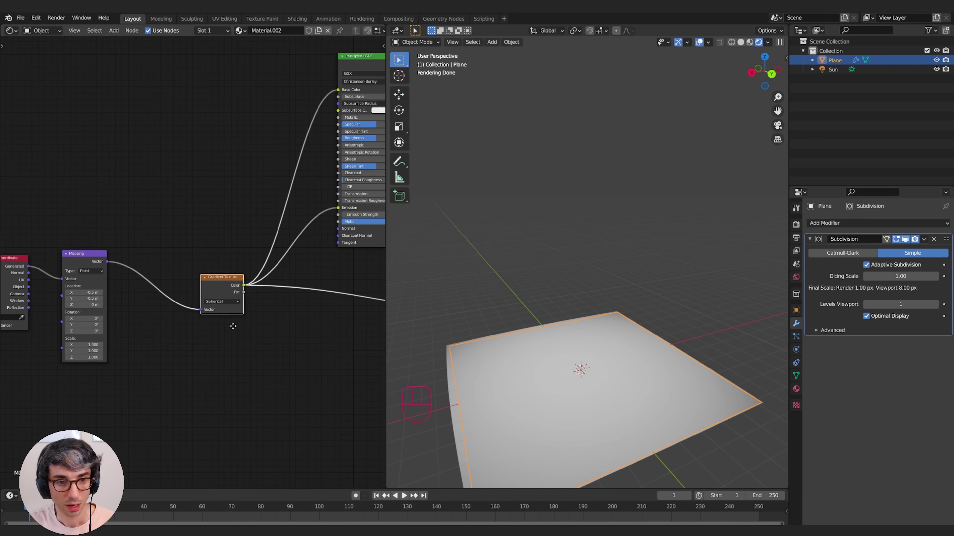
{"action": "left_click", "coordinate": [226, 301]}
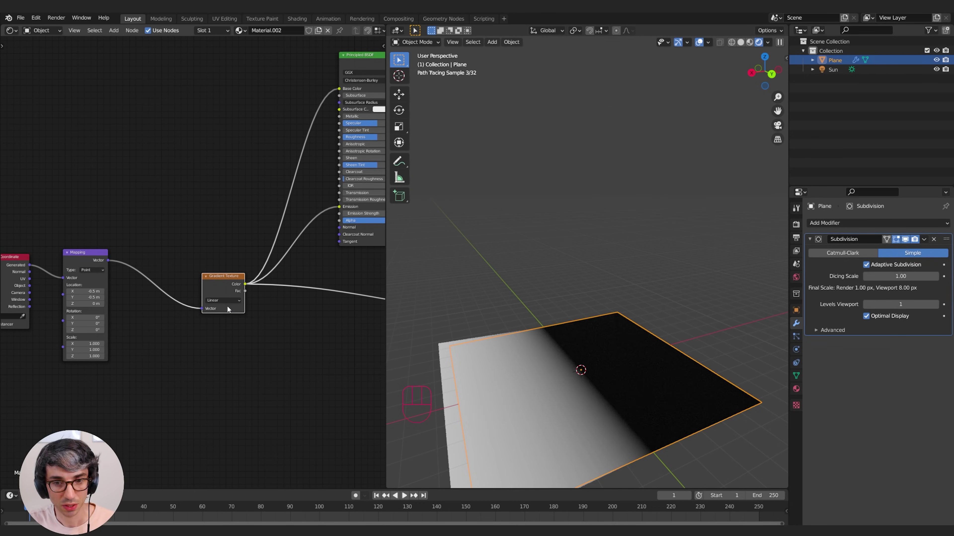
{"action": "mouse_move", "coordinate": [482, 381]}
{"action": "middle_mouse_down"}
{"action": "mouse_move", "coordinate": [584, 374]}
{"action": "mouse_move", "coordinate": [633, 409]}
{"action": "mouse_move", "coordinate": [676, 359]}
{"action": "mouse_move", "coordinate": [593, 409]}
{"action": "mouse_move", "coordinate": [567, 407]}
{"action": "middle_mouse_up"}
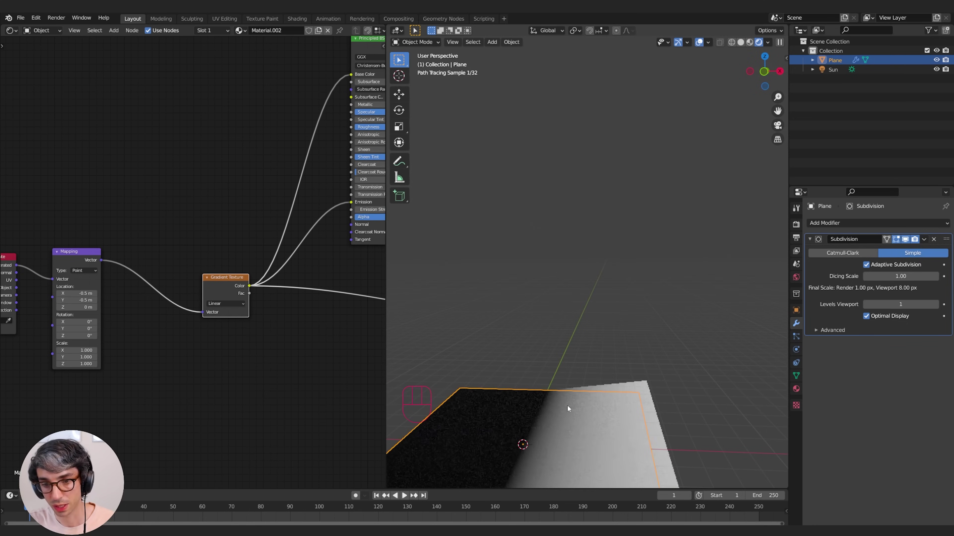
Add a ColorRamp after the Gradient Texture and route its Color output to Base Color, Emission and Displacement.
{"action": "key", "text": "shift+a"}
{"action": "type", "text": "co"}
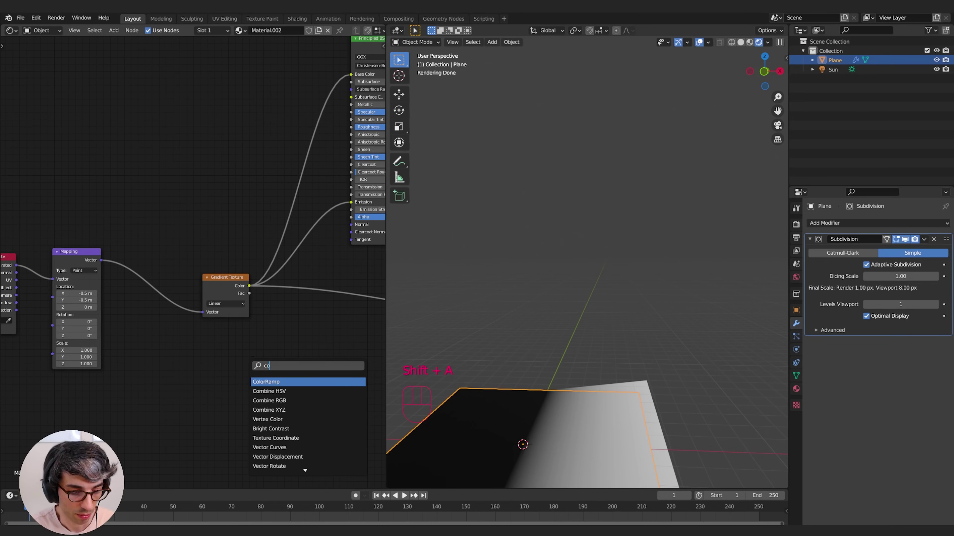
{"action": "type", "text": "lor"}
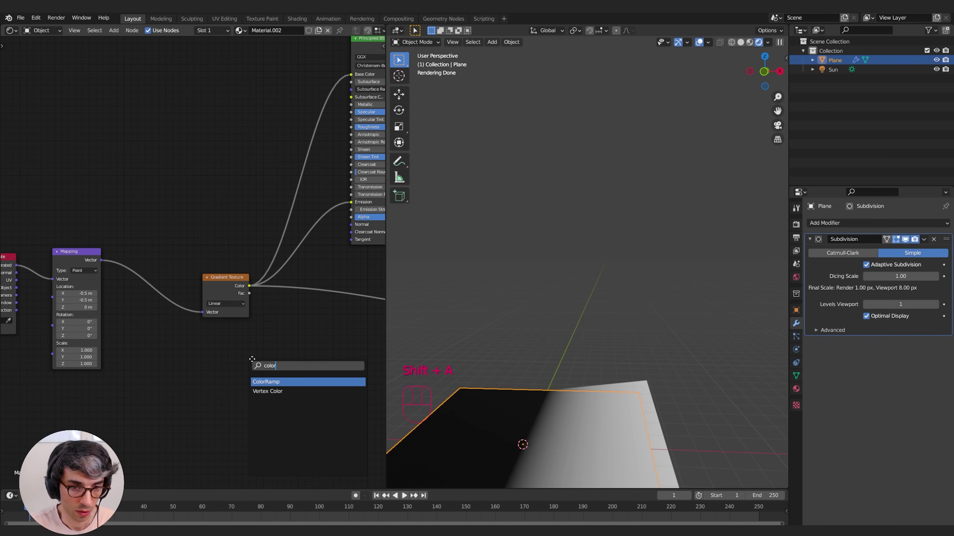
{"action": "key", "text": "Return"}
{"action": "left_click", "coordinate": [278, 259]}
{"action": "middle_click_drag", "start_coordinate": [250, 255], "coordinate": [183, 272]}
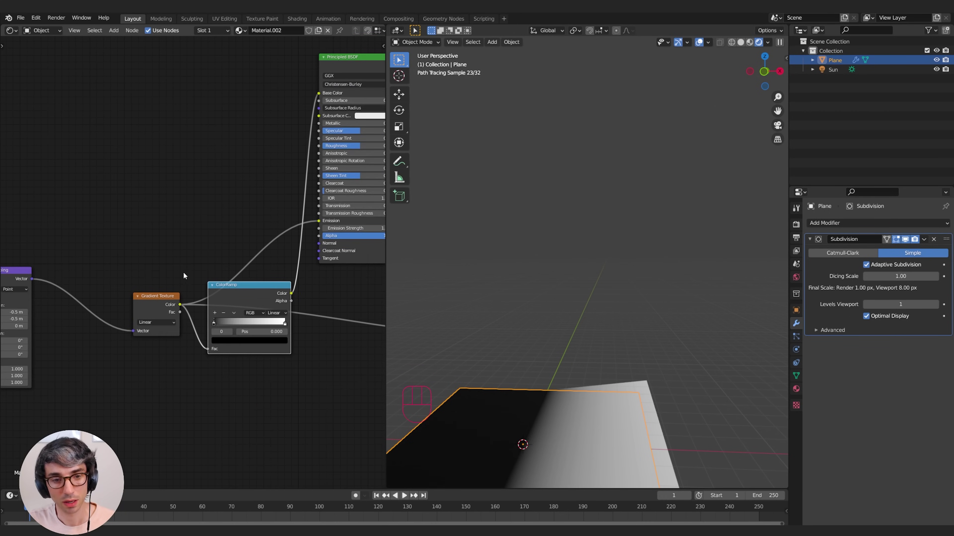
{"action": "middle_click_drag", "start_coordinate": [307, 295], "coordinate": [262, 321]}
{"action": "middle_click_drag", "start_coordinate": [284, 251], "coordinate": [305, 188]}
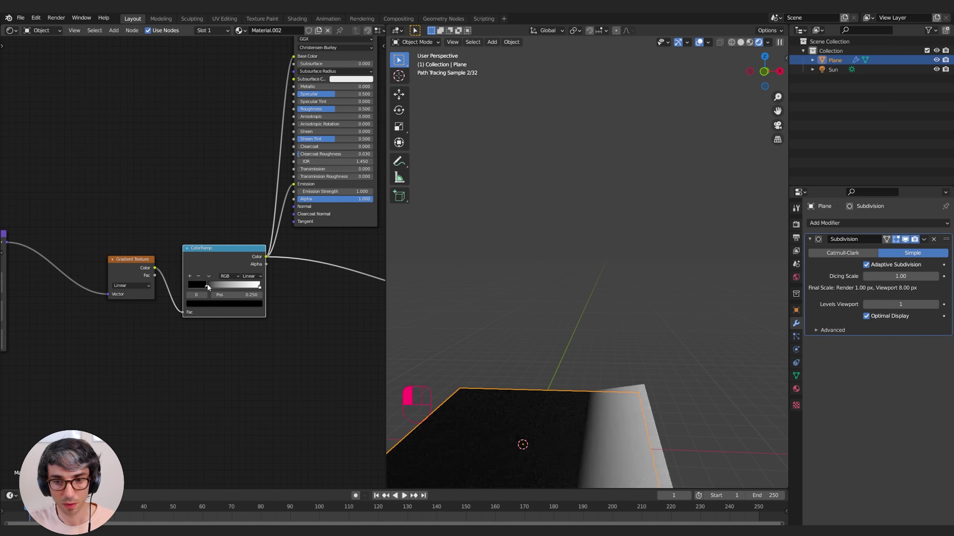
Shift the ColorRamp's white stop inward and add a third, black stop at position 0.824.
{"action": "mouse_move", "coordinate": [260, 286]}
{"action": "left_mouse_down"}
{"action": "mouse_move", "coordinate": [203, 287]}
{"action": "mouse_move", "coordinate": [242, 285]}
{"action": "left_mouse_up"}
{"action": "left_click", "coordinate": [230, 285]}
{"action": "left_click", "coordinate": [190, 276]}
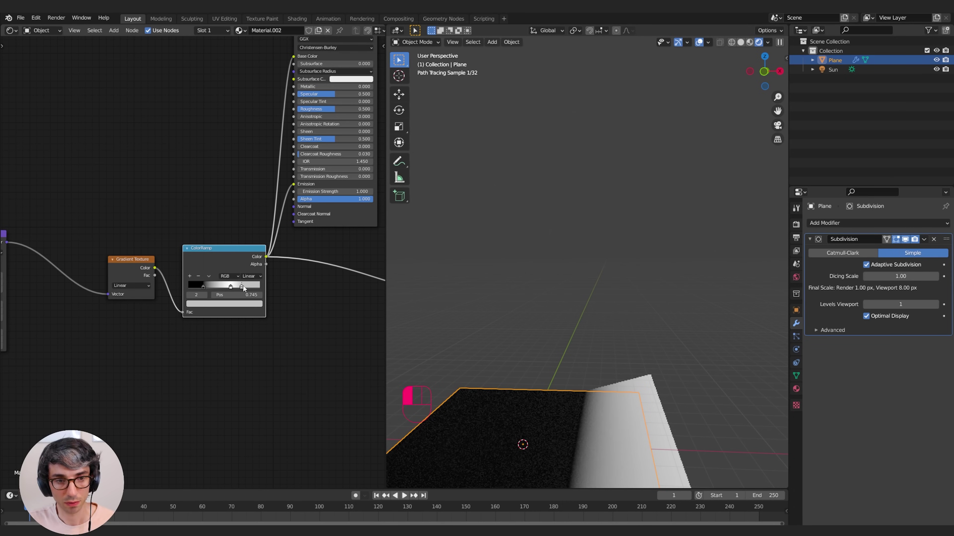
{"action": "left_click", "coordinate": [240, 304]}
{"action": "left_click_drag", "start_coordinate": [246, 245], "coordinate": [246, 255]}
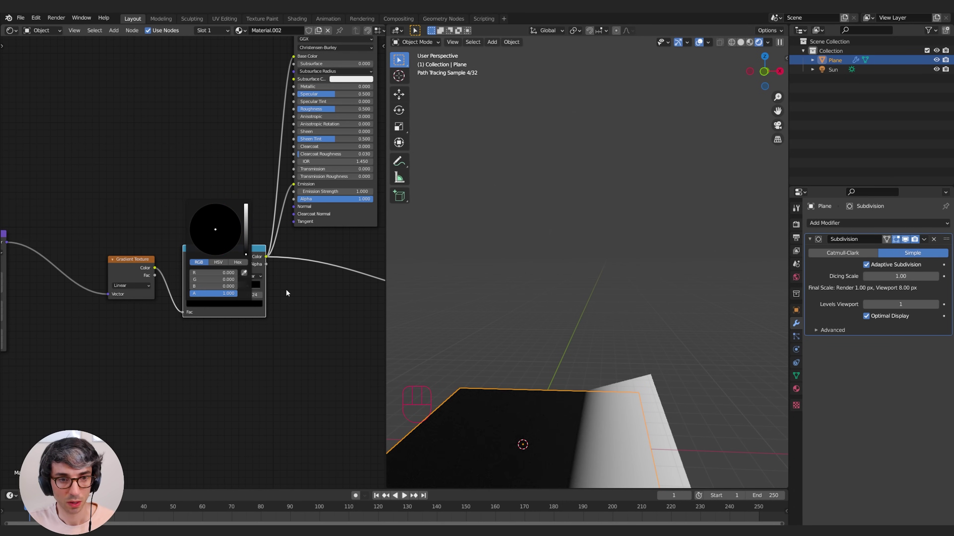
Set the ColorRamp interpolation to Ease, move its first black stop outward and place the white stop at 0.438.
{"action": "left_click", "coordinate": [249, 277]}
{"action": "left_click", "coordinate": [250, 284]}
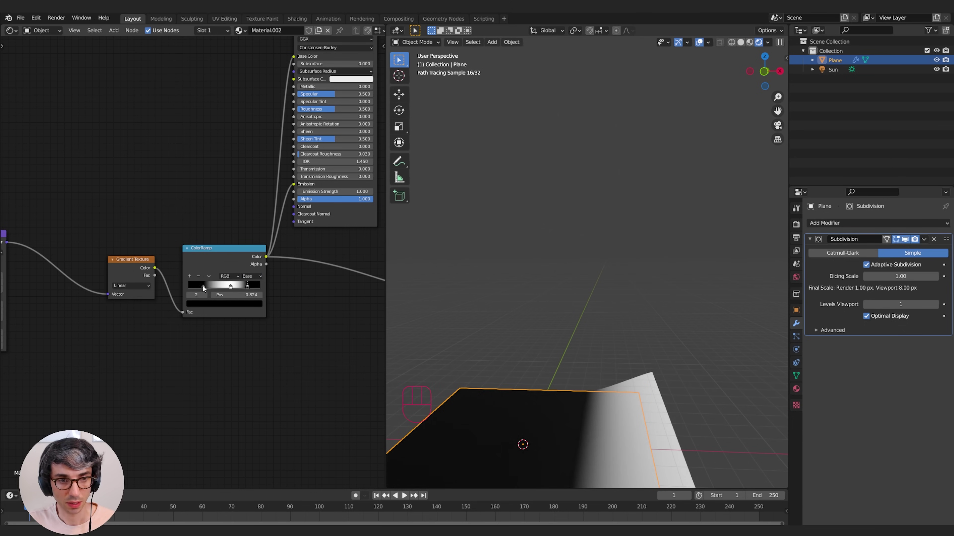
{"action": "left_click_drag", "start_coordinate": [203, 288], "coordinate": [198, 288]}
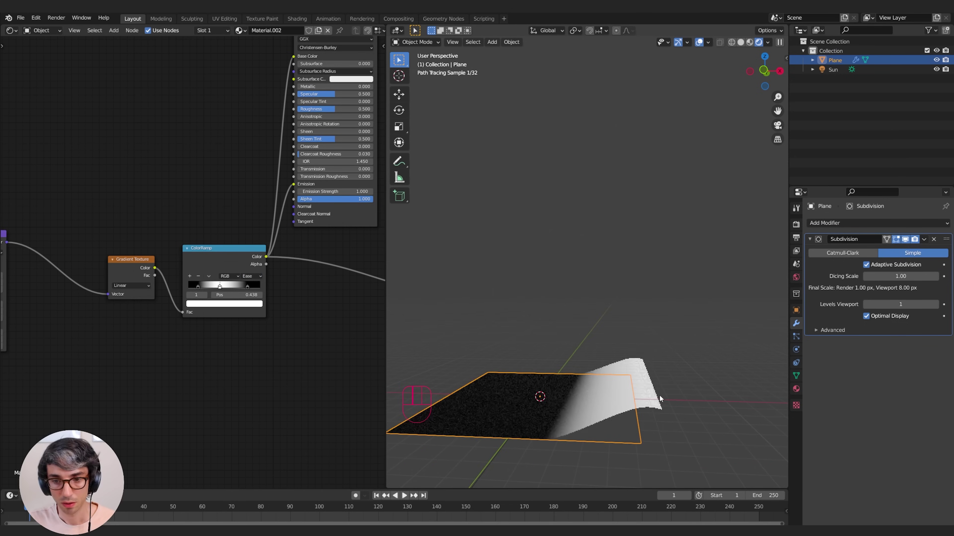
{"action": "middle_click_drag", "start_coordinate": [656, 398], "coordinate": [638, 381]}
{"action": "middle_click_drag", "start_coordinate": [559, 371], "coordinate": [508, 392]}
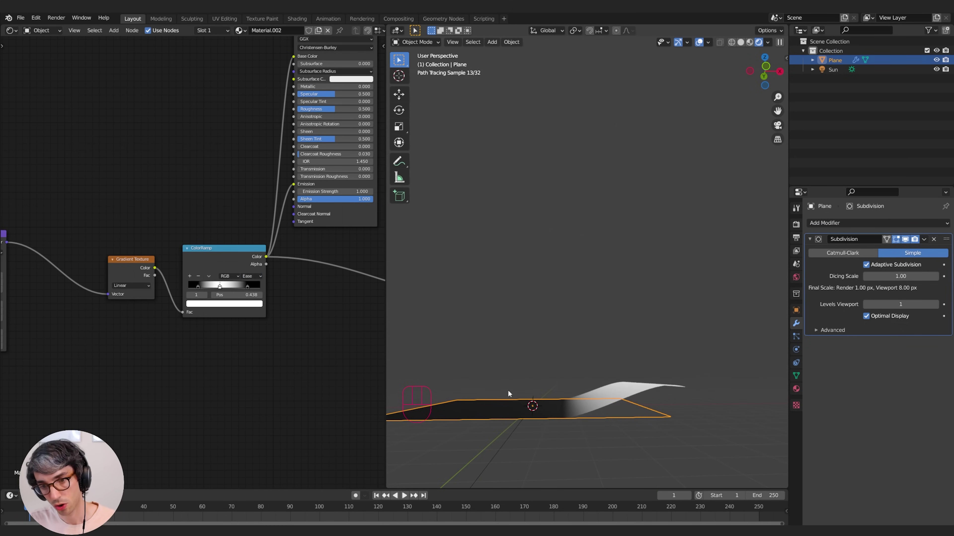
Set the Mapping node's X location to about 0 m to center the gradient hill on the plane.
{"action": "middle_click_drag", "start_coordinate": [155, 354], "coordinate": [160, 375]}
{"action": "middle_click_drag", "start_coordinate": [492, 391], "coordinate": [600, 416]}
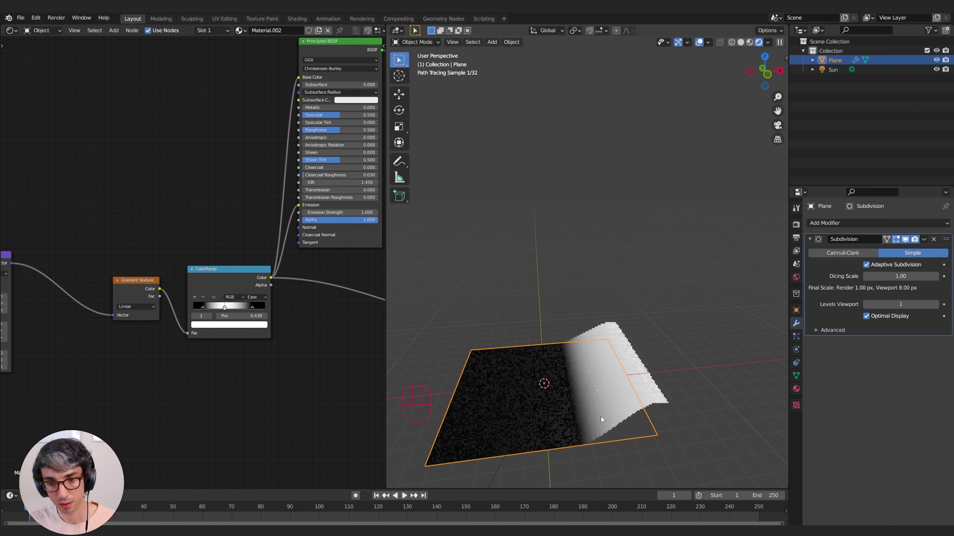
{"action": "middle_click_drag", "start_coordinate": [24, 313], "coordinate": [116, 305]}
{"action": "left_click_drag", "start_coordinate": [77, 288], "coordinate": [110, 288]}
{"action": "middle_click_drag", "start_coordinate": [431, 375], "coordinate": [569, 406]}
{"action": "middle_click_drag", "start_coordinate": [570, 407], "coordinate": [560, 418]}
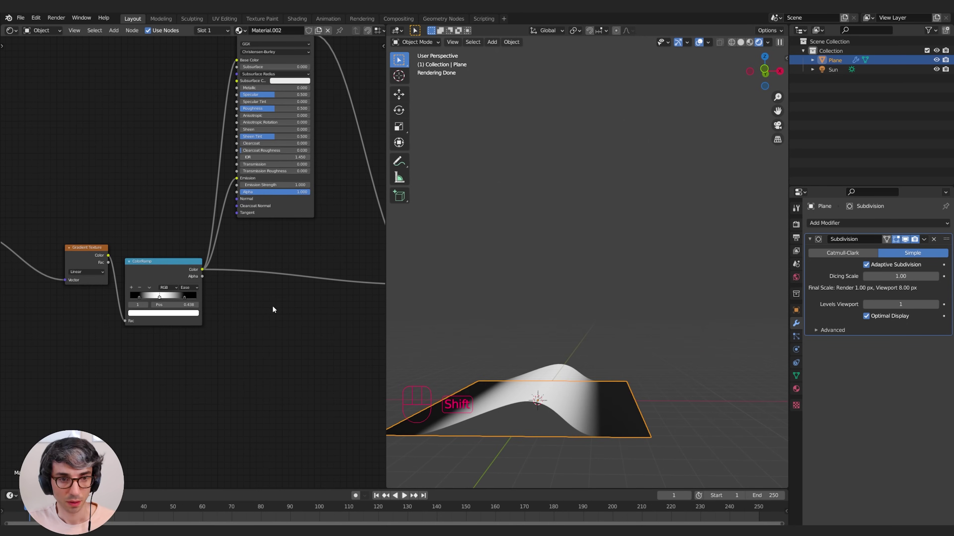
Add a Combine XYZ node between the ColorRamp and the Material Output, below the existing link.
{"action": "key", "text": "shift+a"}
{"action": "left_click", "coordinate": [273, 307]}
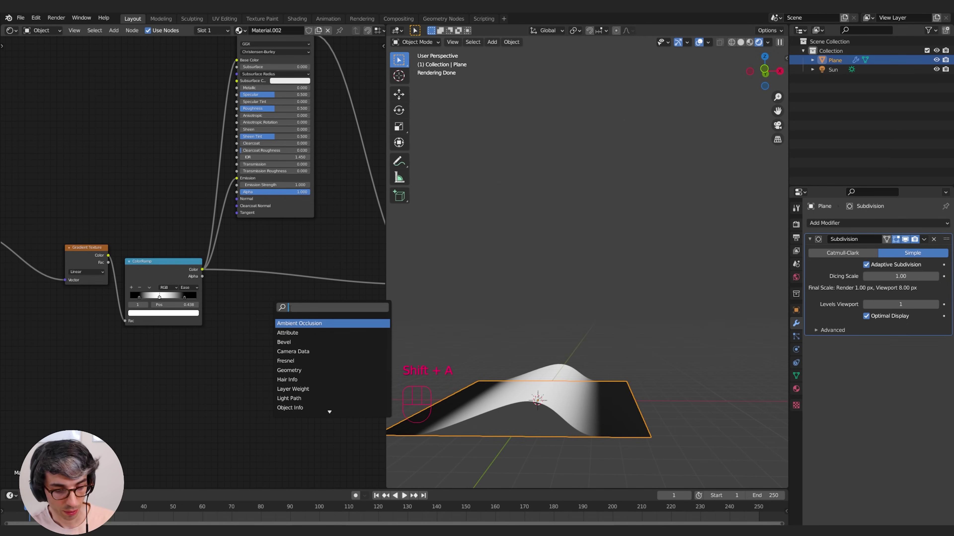
{"action": "type", "text": "co"}
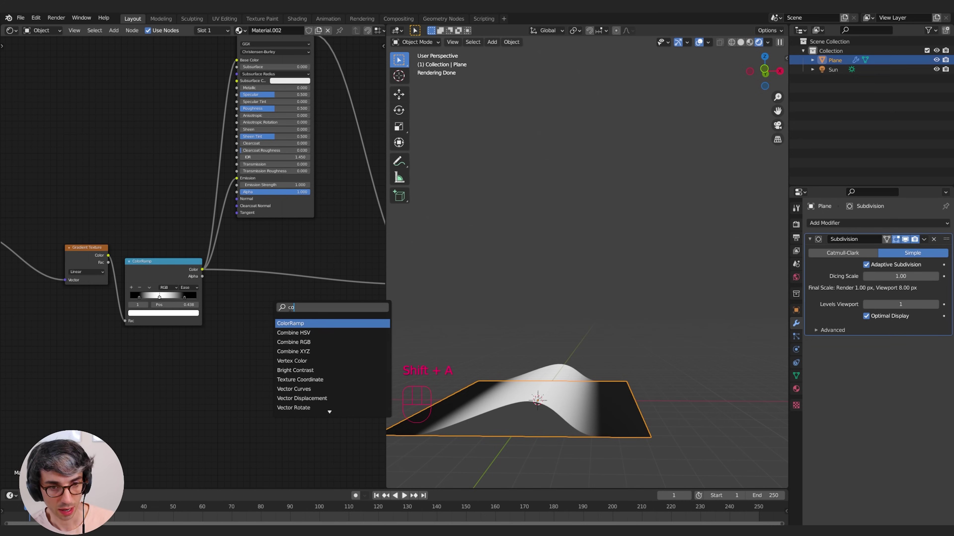
{"action": "type", "text": "mb"}
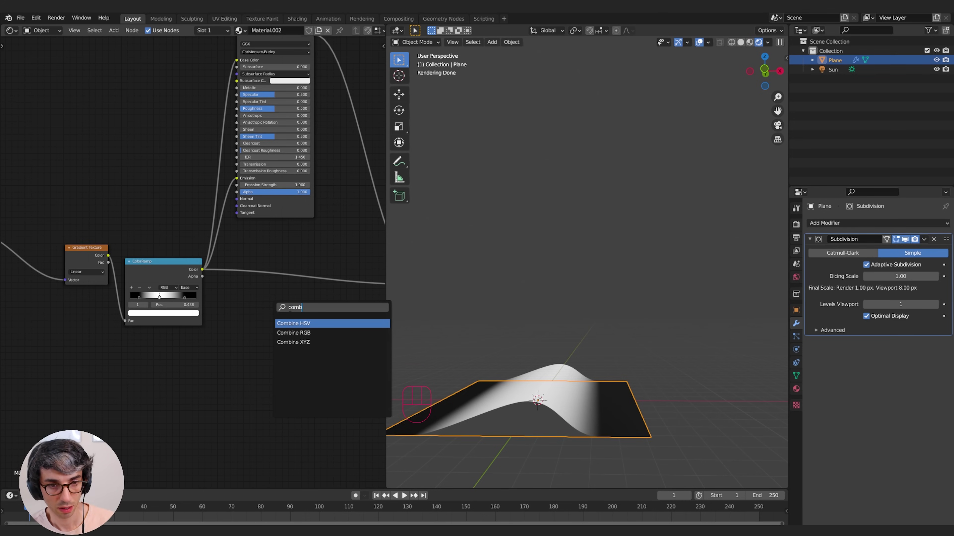
{"action": "key", "text": "Down"}
{"action": "key", "text": "Down"}
{"action": "key", "text": "Return"}
{"action": "left_click", "coordinate": [290, 311]}
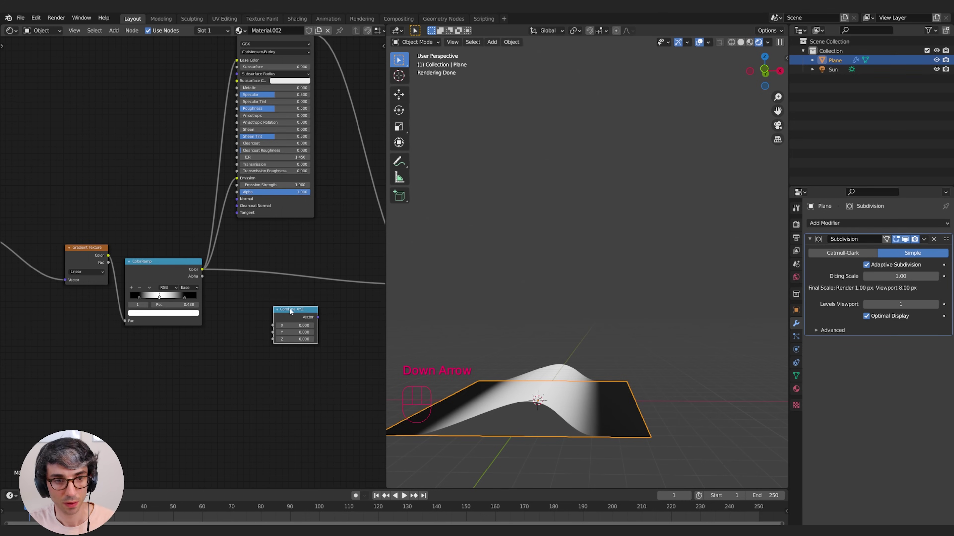
Connect the ColorRamp's Color to the Combine XYZ's Z input and its Vector output to Displacement.
{"action": "middle_click_drag", "start_coordinate": [290, 311], "coordinate": [246, 304]}
{"action": "left_click_drag", "start_coordinate": [167, 266], "coordinate": [167, 276]}
{"action": "left_click_drag", "start_coordinate": [232, 335], "coordinate": [230, 333]}
{"action": "left_click_drag", "start_coordinate": [274, 311], "coordinate": [375, 276]}
{"action": "left_click_drag", "start_coordinate": [376, 277], "coordinate": [372, 280]}
{"action": "left_click_drag", "start_coordinate": [274, 310], "coordinate": [289, 308]}
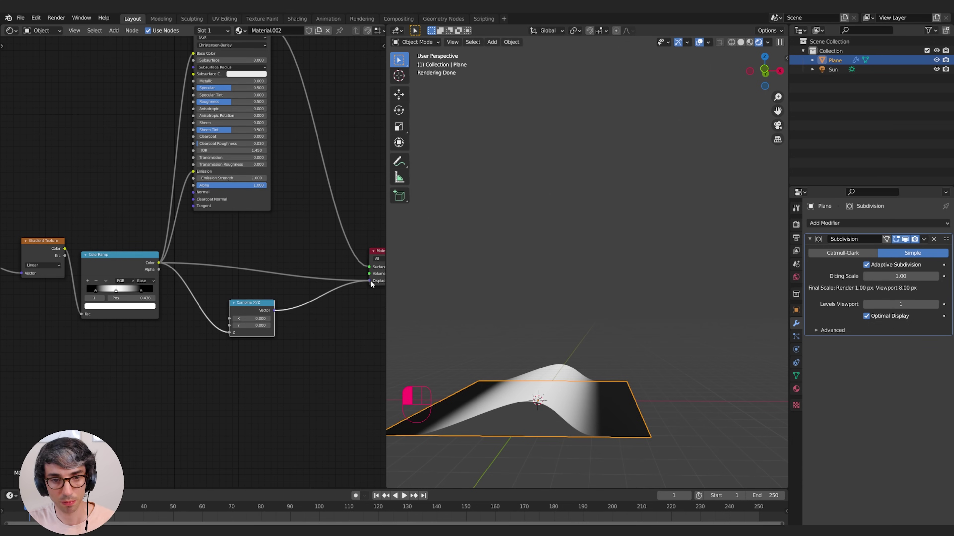
{"action": "left_click_drag", "start_coordinate": [371, 281], "coordinate": [372, 281]}
{"action": "middle_click_drag", "start_coordinate": [567, 457], "coordinate": [576, 425]}
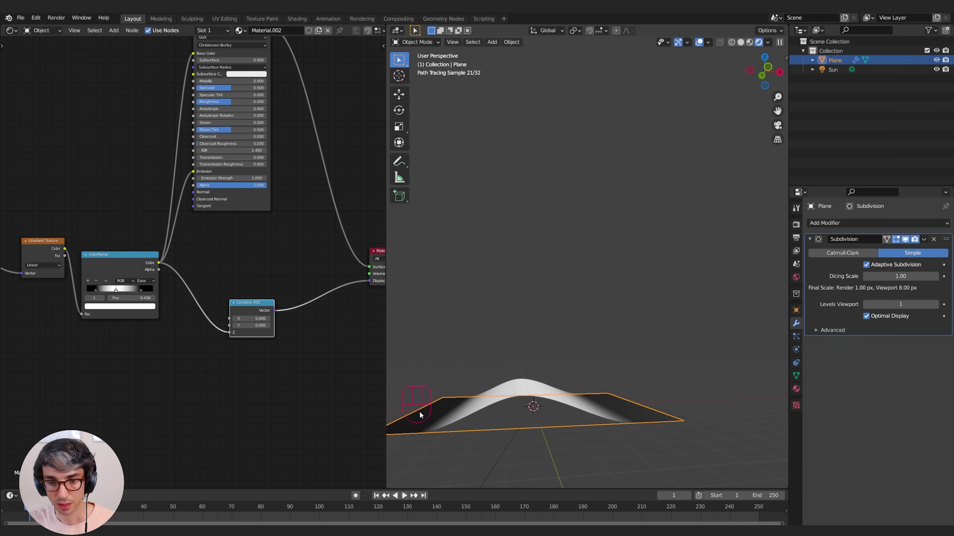
{"action": "middle_click_drag", "start_coordinate": [420, 414], "coordinate": [506, 285]}
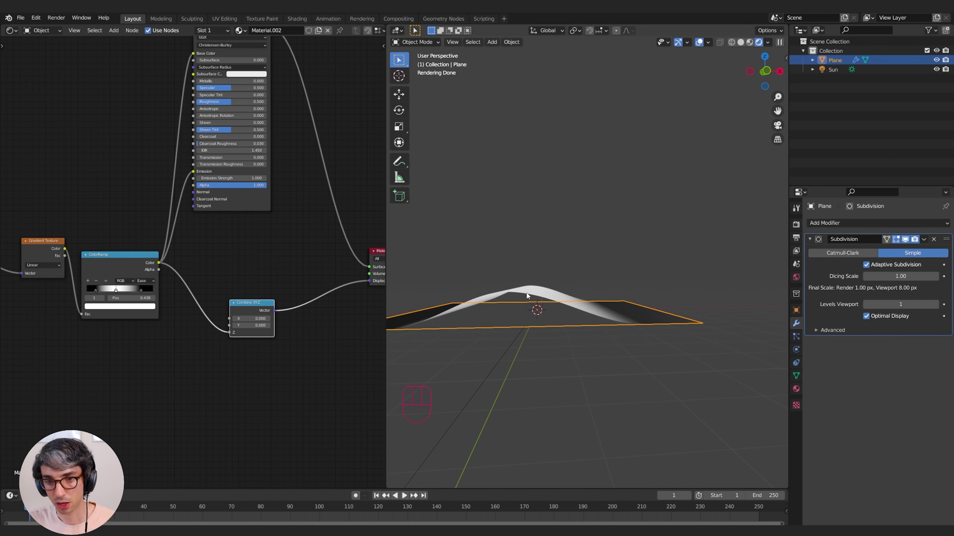
{"action": "mouse_move", "coordinate": [580, 303]}
{"action": "middle_mouse_down"}
{"action": "mouse_move", "coordinate": [589, 305]}
{"action": "mouse_move", "coordinate": [584, 318]}
{"action": "middle_mouse_up"}
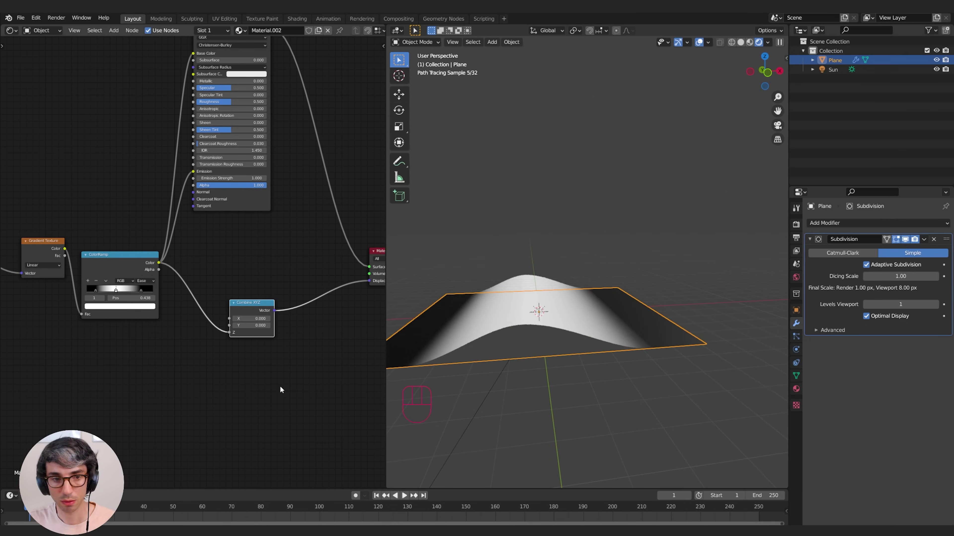
Duplicate the ColorRamp below the original and connect the Gradient Texture's Color output to the copy's Fac input.
{"action": "middle_click_drag", "start_coordinate": [147, 394], "coordinate": [203, 385]}
{"action": "scroll", "coordinate": [201, 384], "scroll_direction": "down", "scroll_amount": 2}
{"action": "left_click_drag", "start_coordinate": [191, 260], "coordinate": [203, 258]}
{"action": "left_click_drag", "start_coordinate": [109, 245], "coordinate": [91, 249]}
{"action": "left_click", "coordinate": [217, 255]}
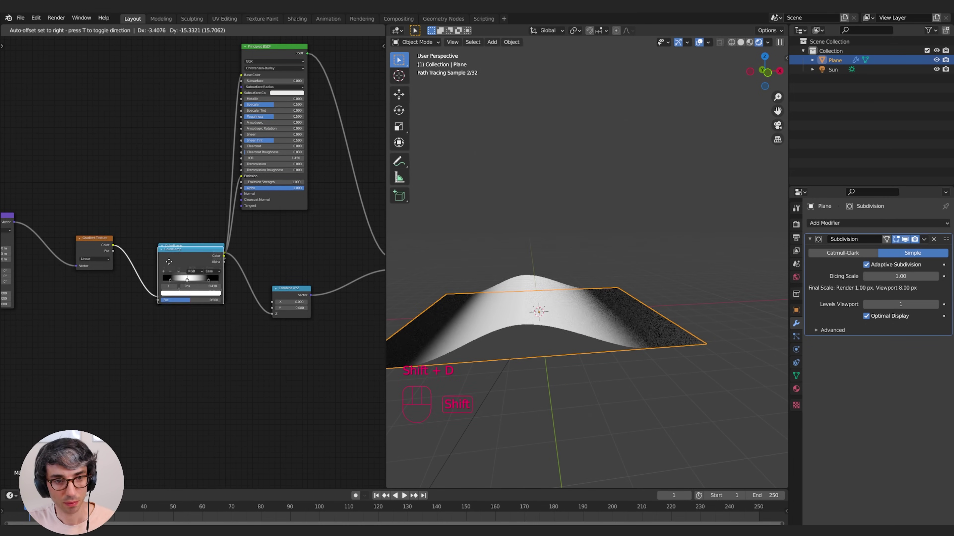
{"action": "key", "text": "shift+d"}
{"action": "left_click", "coordinate": [219, 320]}
{"action": "left_click", "coordinate": [115, 250]}
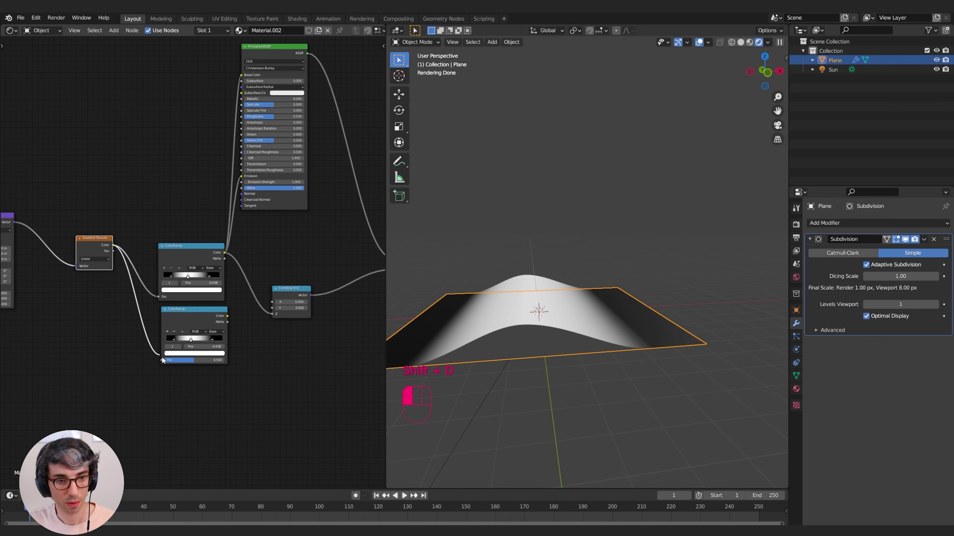
{"action": "left_click_drag", "start_coordinate": [162, 359], "coordinate": [164, 360]}
Connect the duplicated ColorRamp's Color output to the Principled BSDF's Emission and Base Color inputs.
{"action": "middle_click_drag", "start_coordinate": [308, 371], "coordinate": [238, 345]}
{"action": "middle_click_drag", "start_coordinate": [175, 320], "coordinate": [228, 483]}
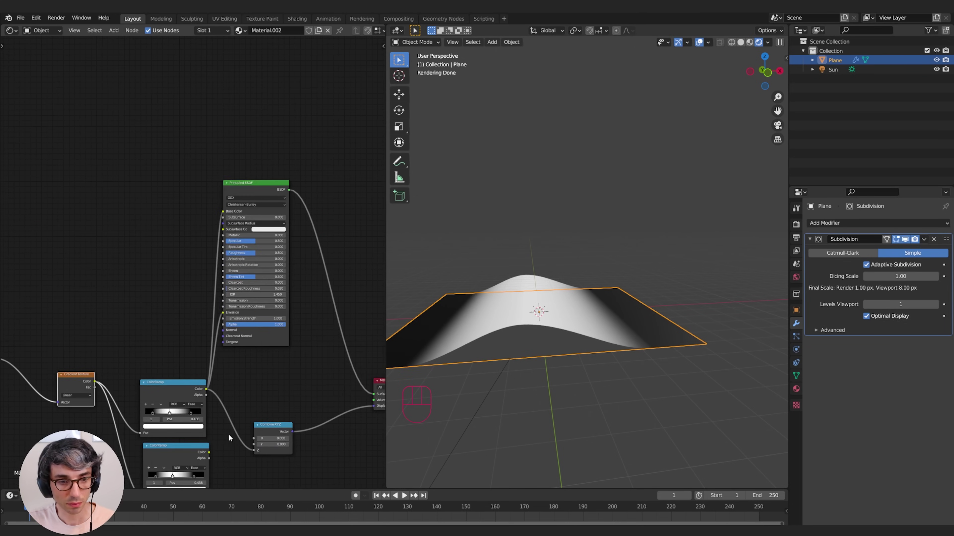
{"action": "middle_click_drag", "start_coordinate": [229, 436], "coordinate": [222, 440]}
{"action": "left_click_drag", "start_coordinate": [203, 457], "coordinate": [220, 317]}
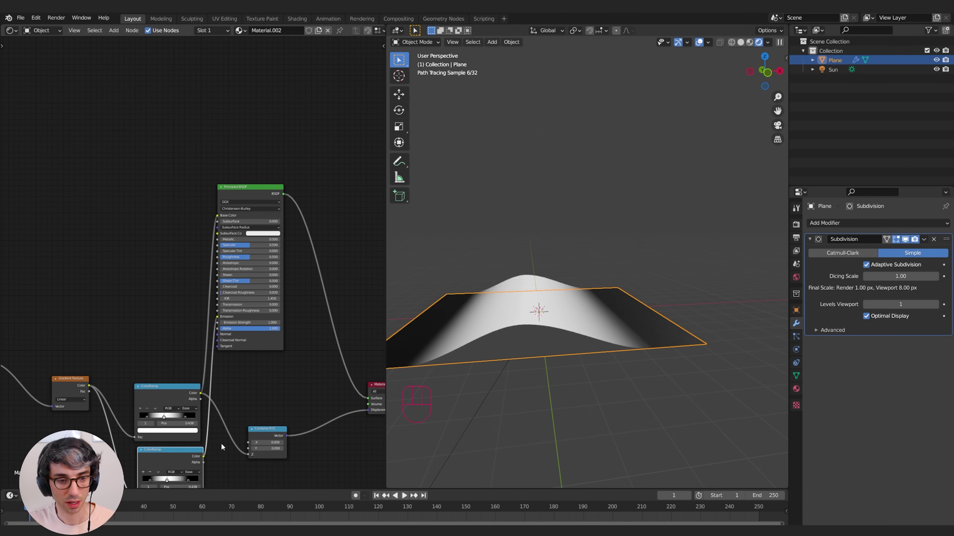
{"action": "left_click_drag", "start_coordinate": [203, 456], "coordinate": [218, 222]}
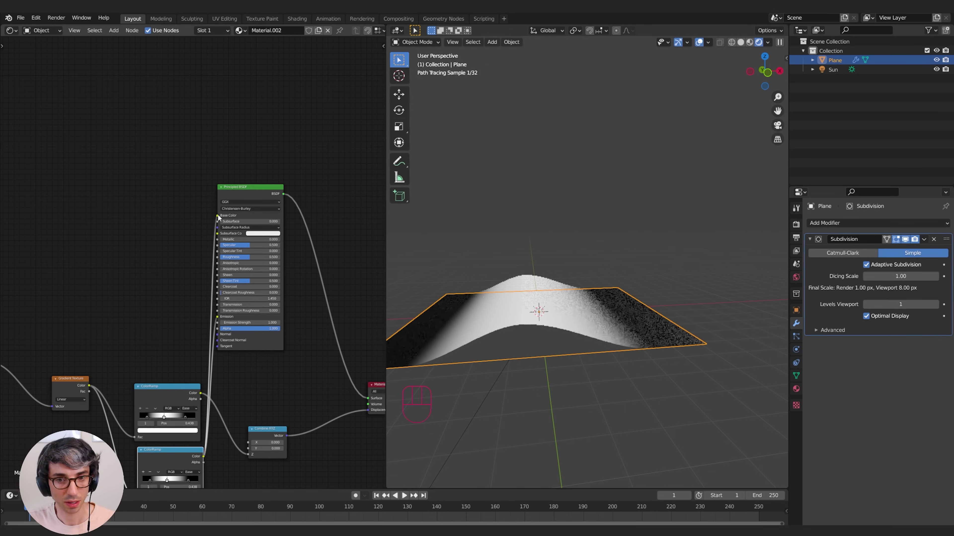
Move the duplicated ColorRamp's stops closer together to narrow the white color band on the hill.
{"action": "middle_click_drag", "start_coordinate": [189, 486], "coordinate": [233, 379]}
{"action": "mouse_move", "coordinate": [198, 368]}
{"action": "left_mouse_down"}
{"action": "mouse_move", "coordinate": [225, 366]}
{"action": "mouse_move", "coordinate": [203, 363]}
{"action": "mouse_move", "coordinate": [214, 365]}
{"action": "left_mouse_up"}
{"action": "mouse_move", "coordinate": [561, 381]}
{"action": "middle_mouse_down"}
{"action": "mouse_move", "coordinate": [565, 401]}
{"action": "mouse_move", "coordinate": [563, 390]}
{"action": "middle_mouse_up"}
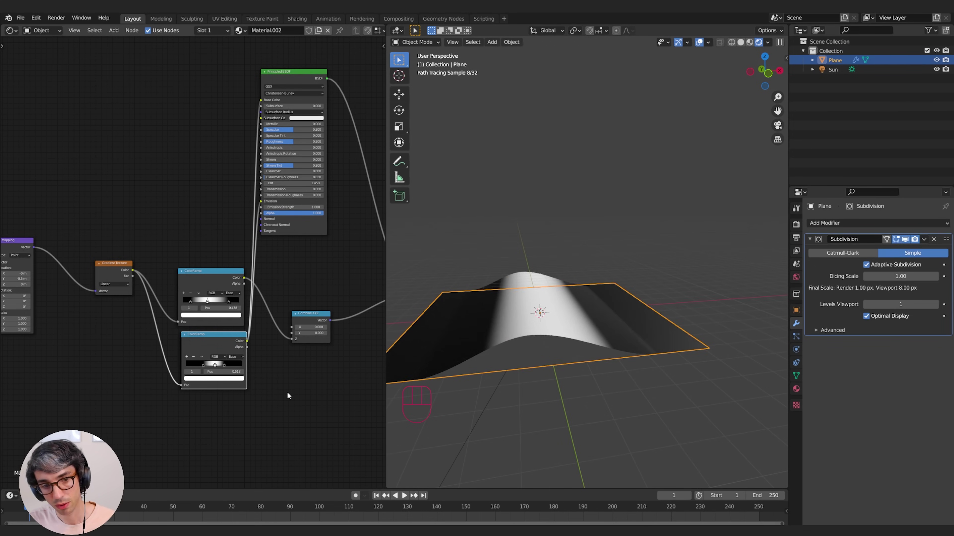
{"action": "left_click", "coordinate": [223, 365]}
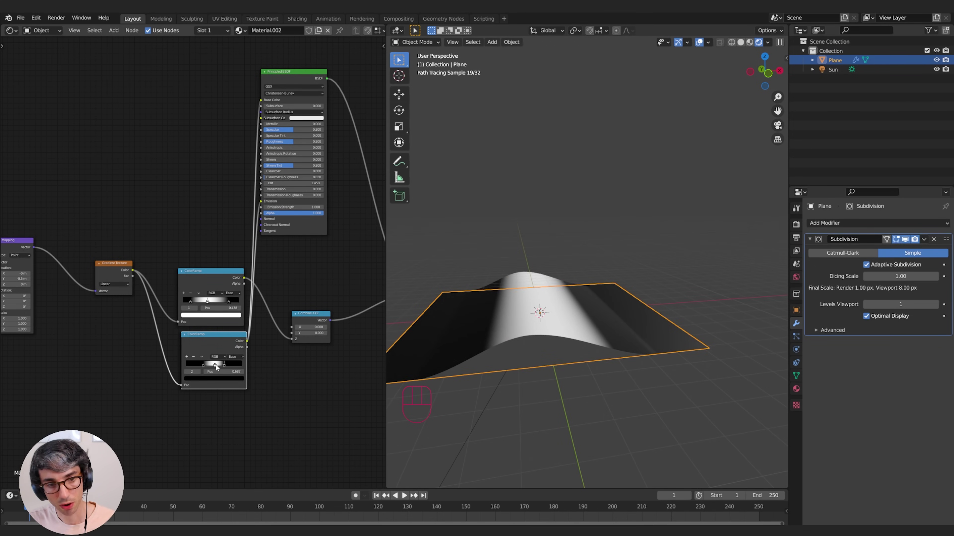
{"action": "left_click_drag", "start_coordinate": [215, 364], "coordinate": [205, 362]}
{"action": "middle_click_drag", "start_coordinate": [597, 364], "coordinate": [526, 301]}
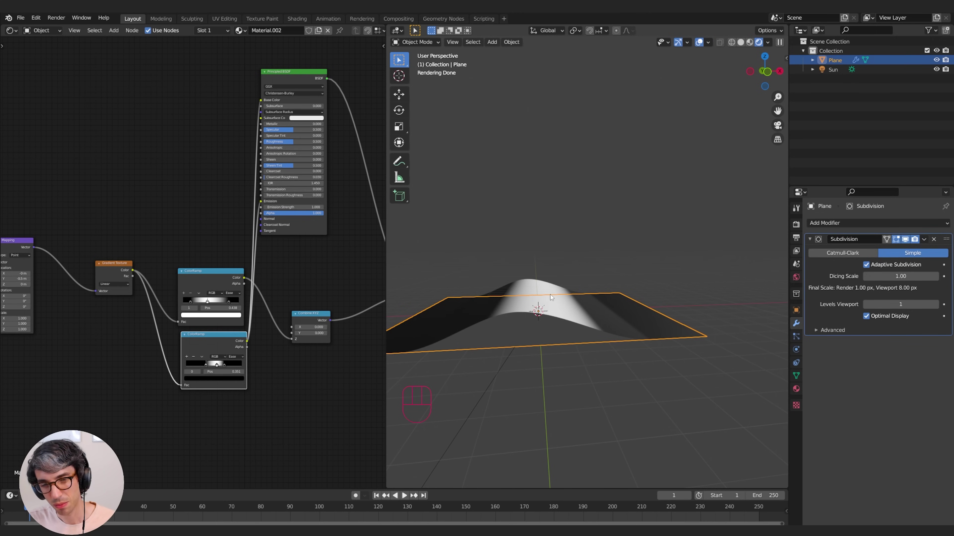
Duplicate the Combine XYZ below the original and connect the lower ColorRamp's Color output to the copy's X input.
{"action": "middle_click_drag", "start_coordinate": [293, 380], "coordinate": [265, 369]}
{"action": "left_click", "coordinate": [240, 306]}
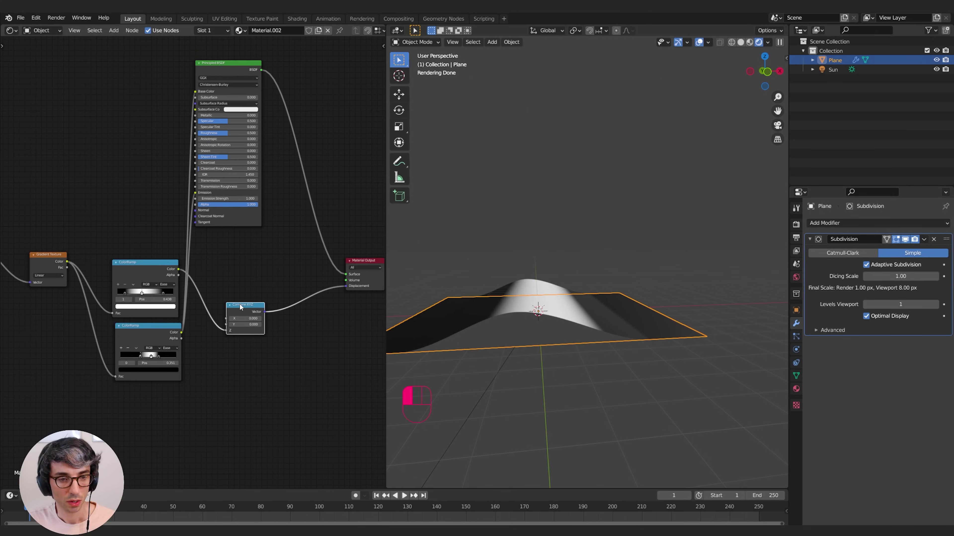
{"action": "left_click_drag", "start_coordinate": [241, 306], "coordinate": [227, 278]}
{"action": "key", "text": "shift+d"}
{"action": "left_click", "coordinate": [206, 335]}
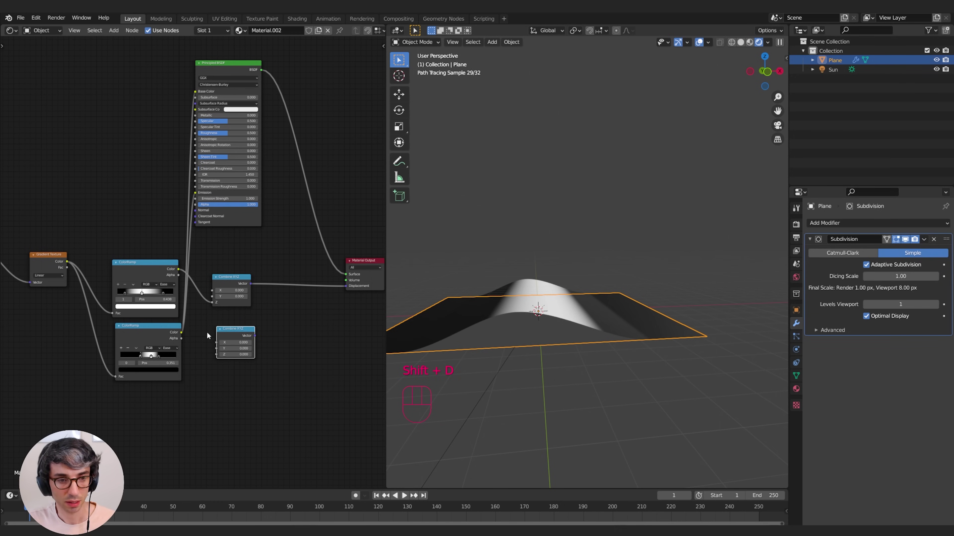
{"action": "left_click_drag", "start_coordinate": [182, 333], "coordinate": [233, 331]}
Insert a Vector Math Add node before the Displacement input and connect the second Combine XYZ's Vector to its second input.
{"action": "key", "text": "shift+a"}
{"action": "left_click", "coordinate": [272, 321]}
{"action": "type", "text": "v"}
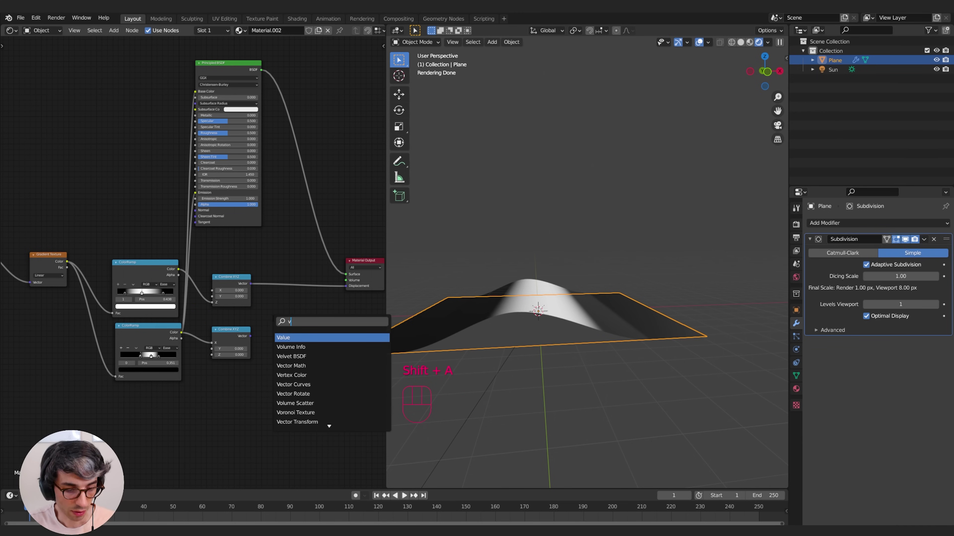
{"action": "type", "text": "ec"}
{"action": "key", "text": "Return"}
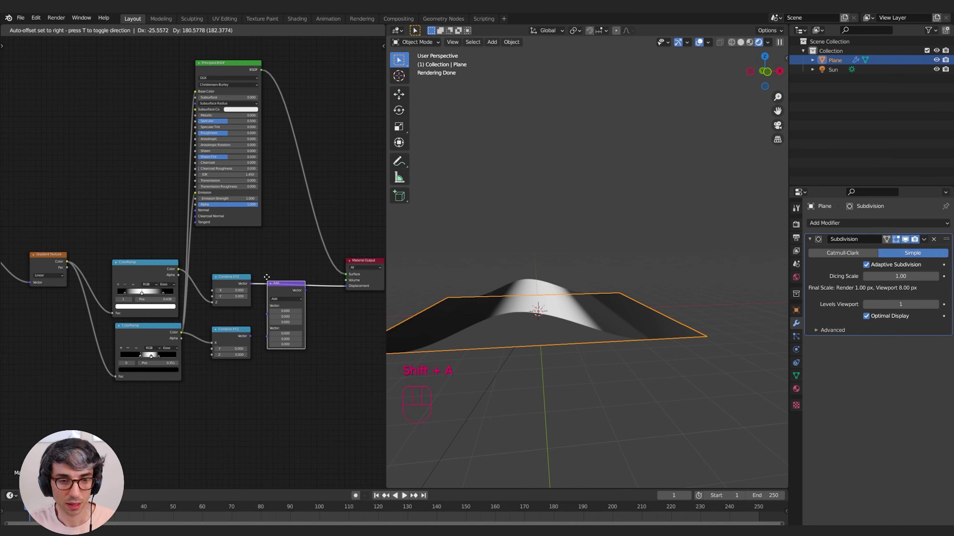
{"action": "left_click", "coordinate": [273, 272]}
{"action": "left_click_drag", "start_coordinate": [250, 337], "coordinate": [273, 301]}
{"action": "middle_click_drag", "start_coordinate": [571, 356], "coordinate": [577, 322]}
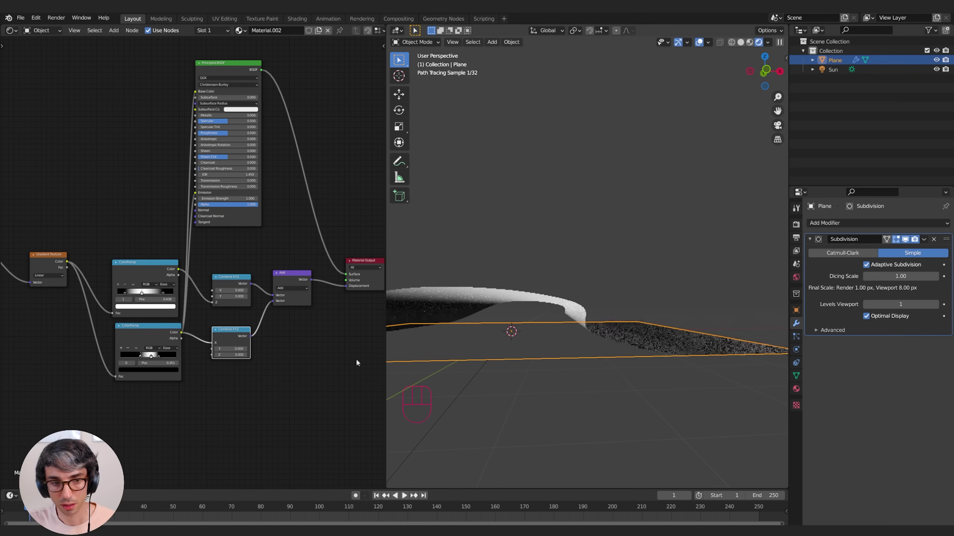
Set the lower ColorRamp's middle stop color value to 3 and move its outer black stops to reshape the band.
{"action": "left_click", "coordinate": [150, 356]}
{"action": "left_click", "coordinate": [152, 370]}
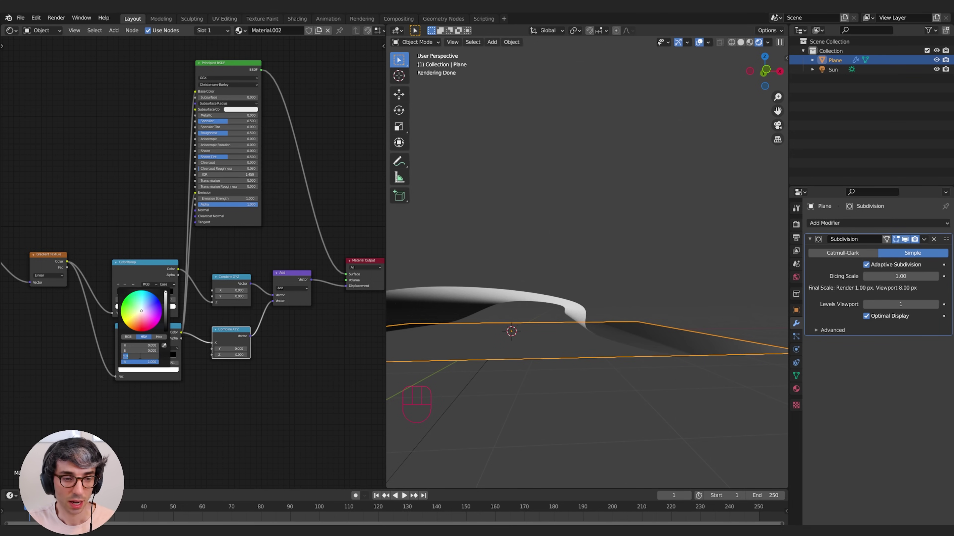
{"action": "left_click", "coordinate": [139, 356]}
{"action": "type", "text": "3"}
{"action": "key", "text": "Return"}
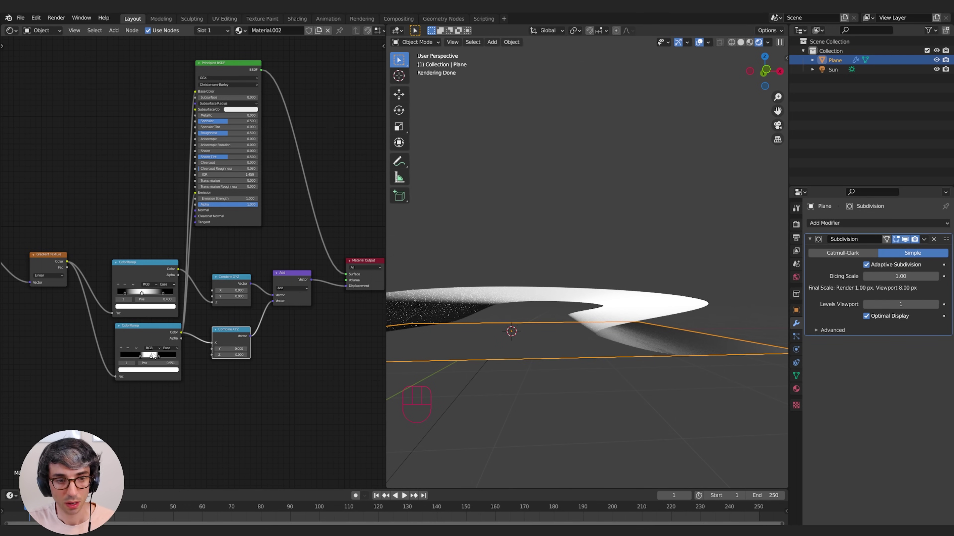
{"action": "left_click_drag", "start_coordinate": [161, 355], "coordinate": [132, 356]}
{"action": "scroll", "coordinate": [621, 341], "scroll_direction": "down", "scroll_amount": 1}
{"action": "mouse_move", "coordinate": [620, 341]}
{"action": "middle_mouse_down"}
{"action": "mouse_move", "coordinate": [637, 380]}
{"action": "mouse_move", "coordinate": [597, 378]}
{"action": "mouse_move", "coordinate": [561, 359]}
{"action": "mouse_move", "coordinate": [620, 334]}
{"action": "middle_mouse_up"}
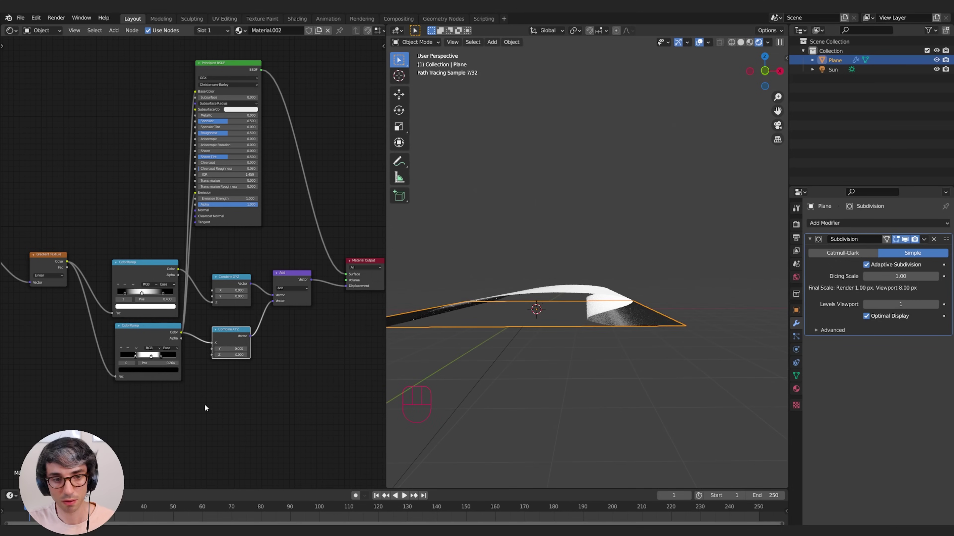
Duplicate the lower Combine XYZ again and connect the lower ColorRamp's Color output to the new copy's Z input.
{"action": "middle_click_drag", "start_coordinate": [204, 405], "coordinate": [168, 404]}
{"action": "left_click_drag", "start_coordinate": [196, 334], "coordinate": [203, 337]}
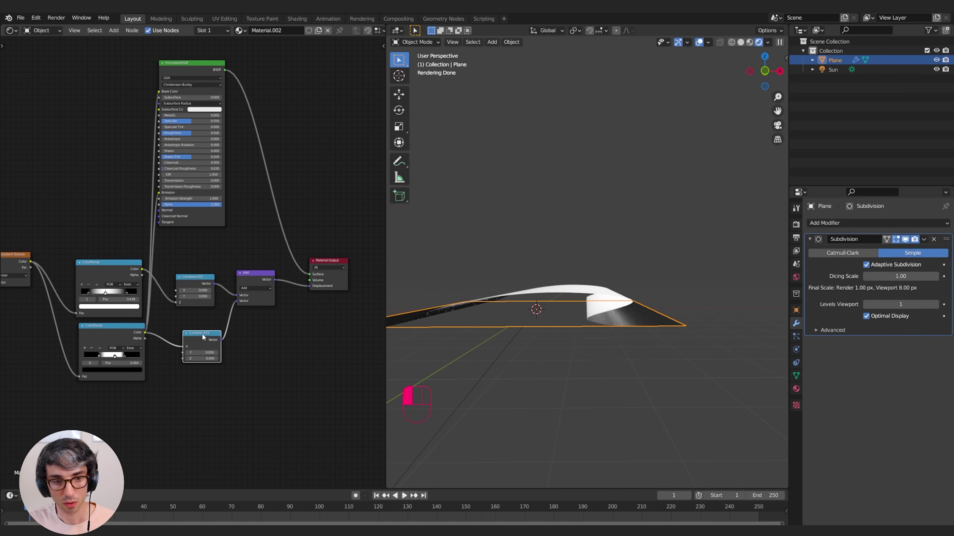
{"action": "middle_click_drag", "start_coordinate": [299, 362], "coordinate": [302, 356]}
{"action": "left_click_drag", "start_coordinate": [116, 330], "coordinate": [184, 391]}
{"action": "left_click", "coordinate": [209, 338]}
{"action": "key", "text": "shift+d"}
{"action": "left_click", "coordinate": [210, 374]}
{"action": "middle_click_drag", "start_coordinate": [273, 365], "coordinate": [235, 376]}
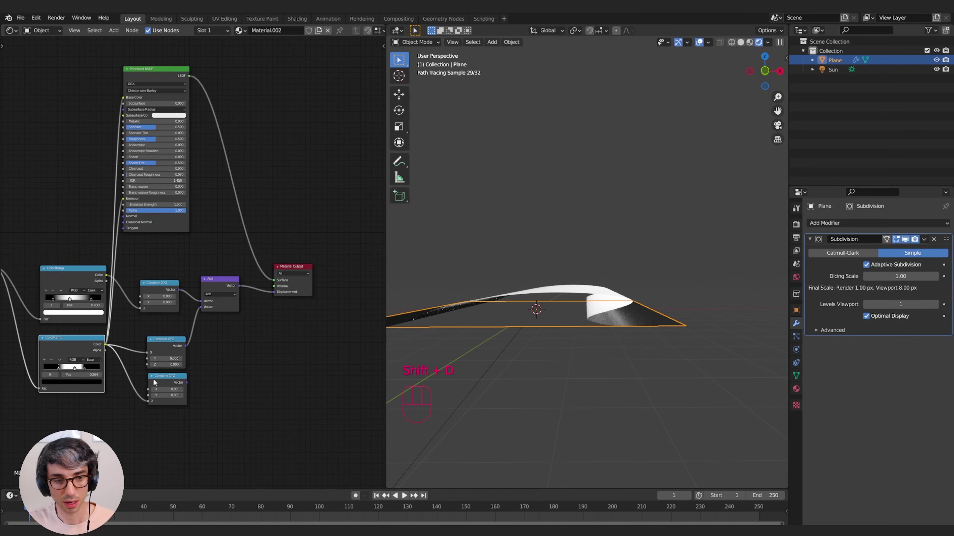
{"action": "left_click_drag", "start_coordinate": [163, 381], "coordinate": [183, 379]}
Duplicate the vector Add node before the Displacement input and connect the third Combine XYZ's Vector to its second input.
{"action": "middle_click_drag", "start_coordinate": [215, 316], "coordinate": [201, 319]}
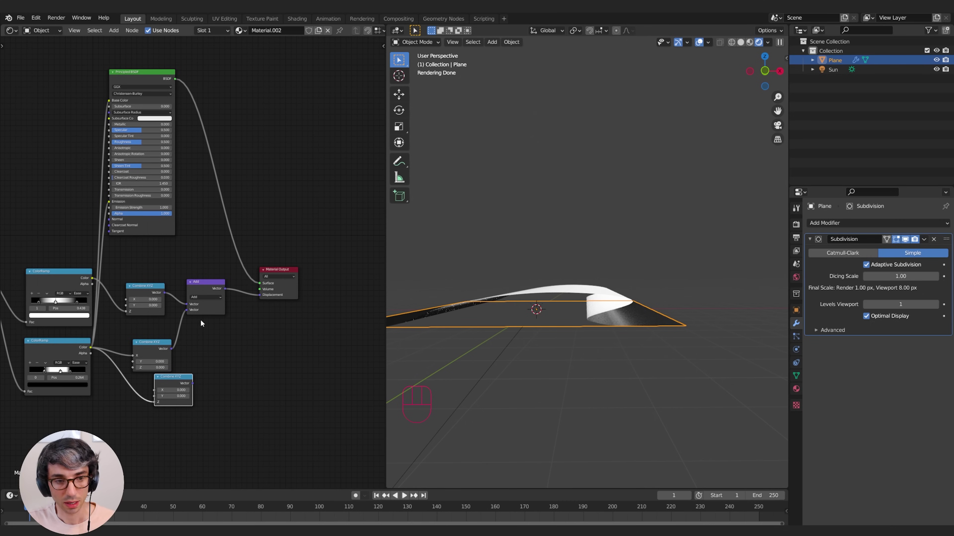
{"action": "left_click", "coordinate": [214, 290]}
{"action": "key", "text": "shift+d"}
{"action": "left_click", "coordinate": [273, 290]}
{"action": "left_click_drag", "start_coordinate": [193, 383], "coordinate": [246, 310]}
{"action": "middle_click_drag", "start_coordinate": [330, 398], "coordinate": [363, 394]}
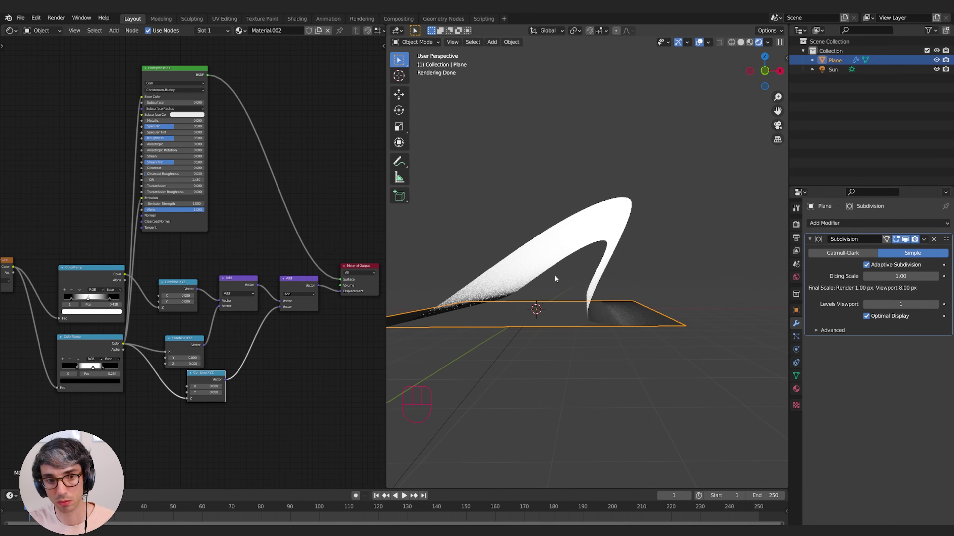
Add a Math node on the link between the lower ColorRamp and the third Combine XYZ's Z input.
{"action": "middle_click_drag", "start_coordinate": [296, 402], "coordinate": [298, 387]}
{"action": "key", "text": "shift+a"}
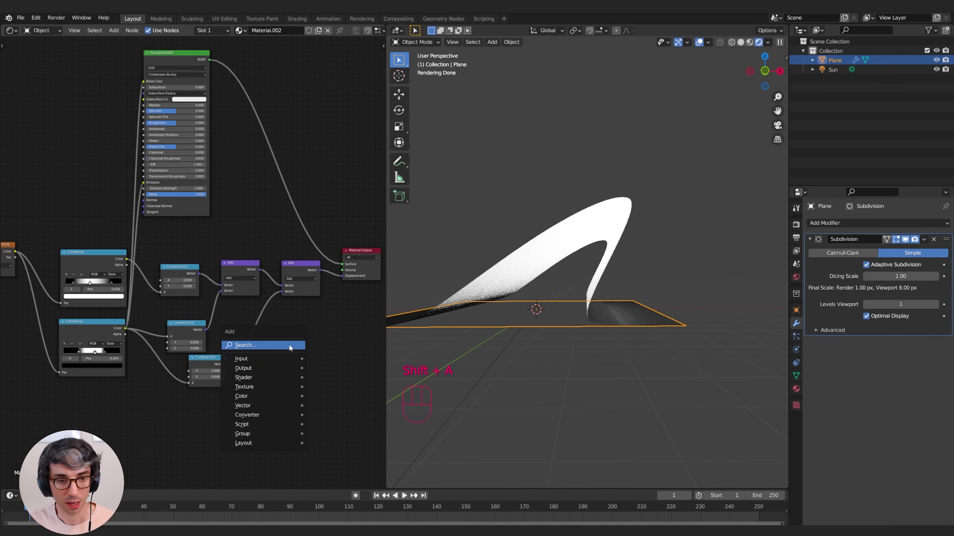
{"action": "left_click", "coordinate": [289, 345]}
{"action": "type", "text": "math"}
{"action": "key", "text": "Return"}
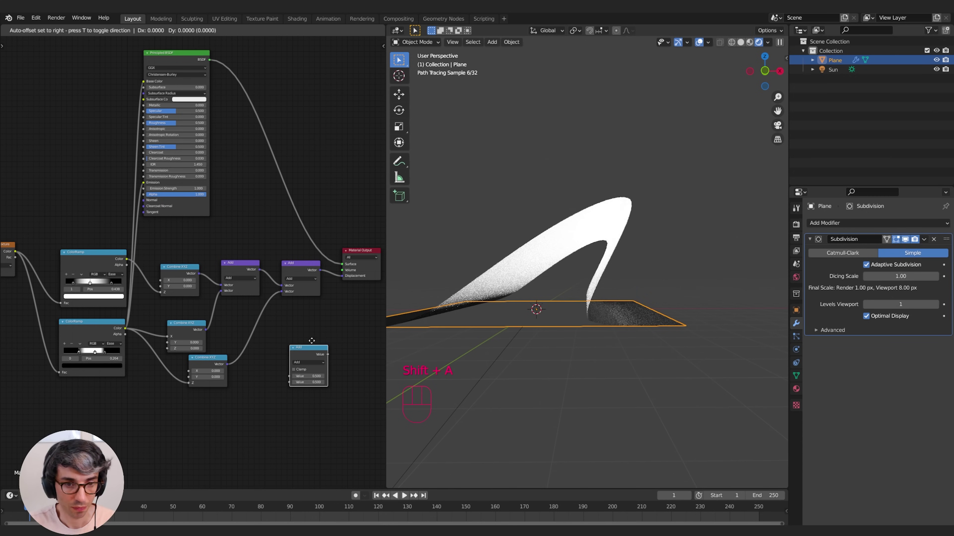
{"action": "left_click", "coordinate": [169, 361]}
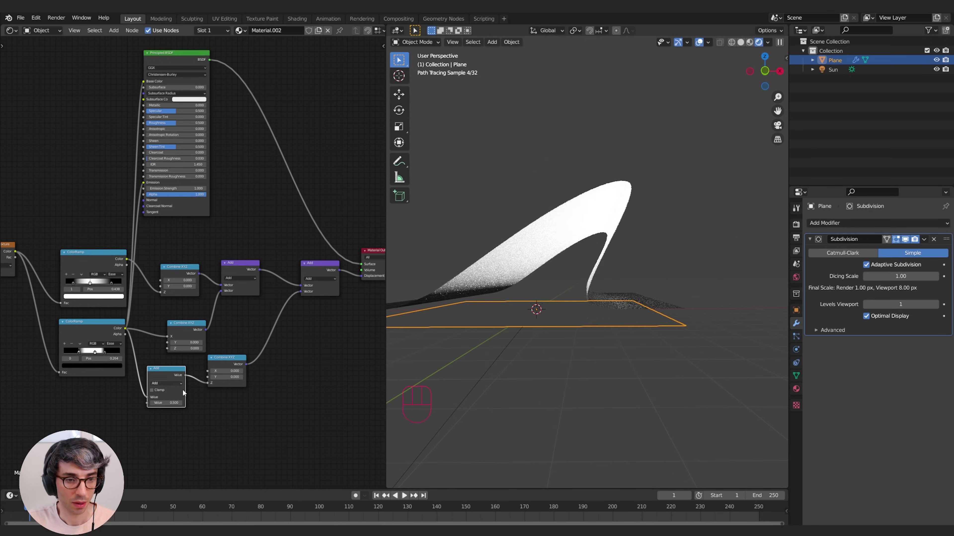
Switch the new Math node to Multiply and reduce its second value to weaken the extra Z lift.
{"action": "left_click", "coordinate": [165, 382]}
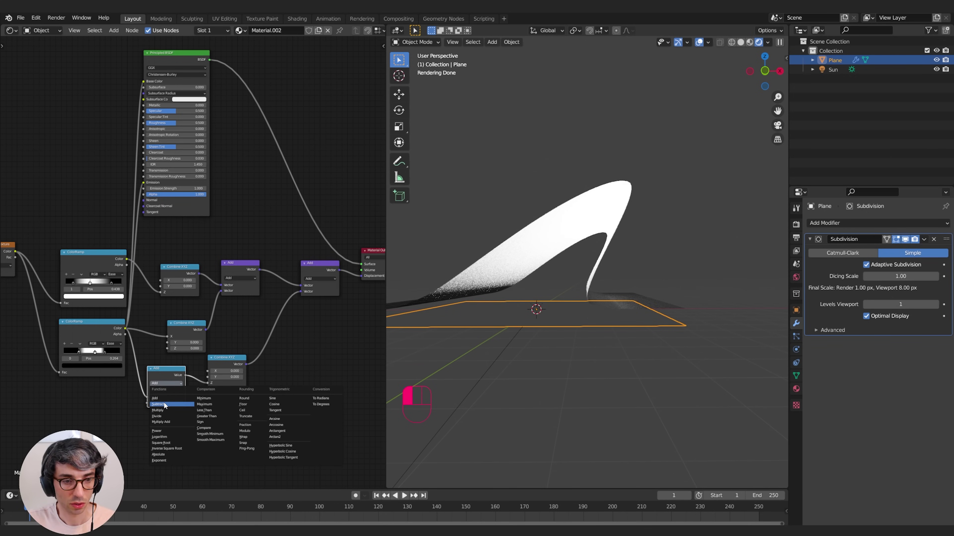
{"action": "left_click", "coordinate": [164, 411]}
{"action": "left_click", "coordinate": [173, 401]}
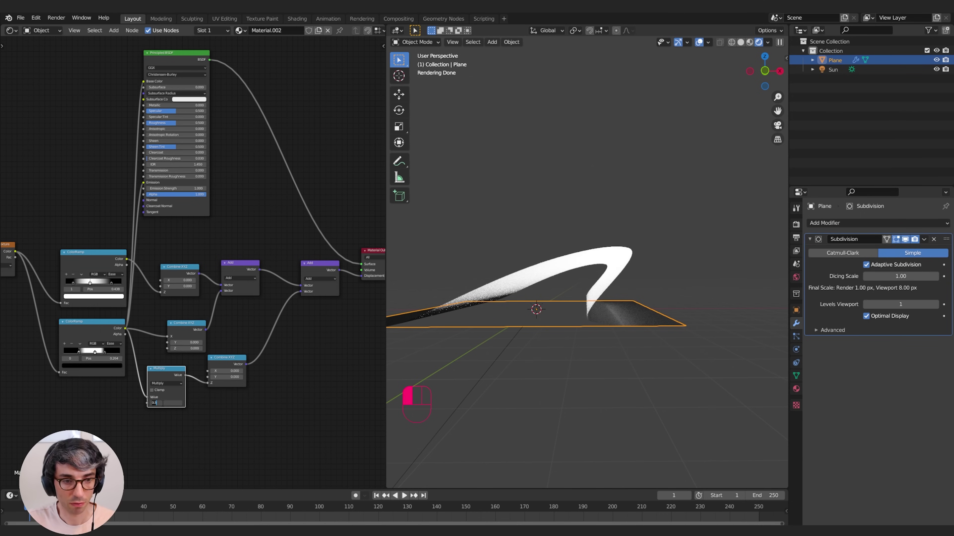
{"action": "key", "text": "Return"}
{"action": "left_click_drag", "start_coordinate": [166, 403], "coordinate": [144, 403], "text": "shift"}
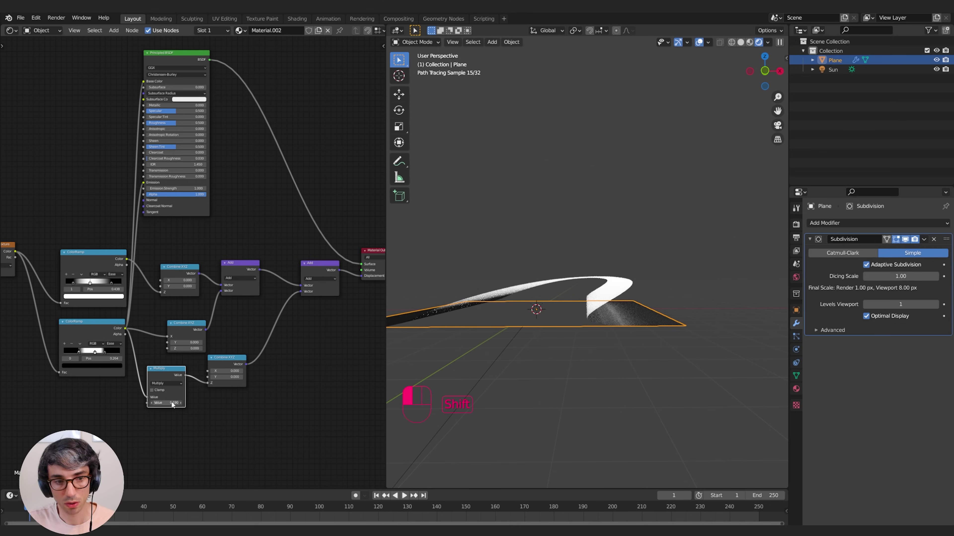
Lower the HSV value of the lower ColorRamp's middle stop to reduce the sideways displacement.
{"action": "left_click", "coordinate": [95, 352]}
{"action": "left_click", "coordinate": [96, 366]}
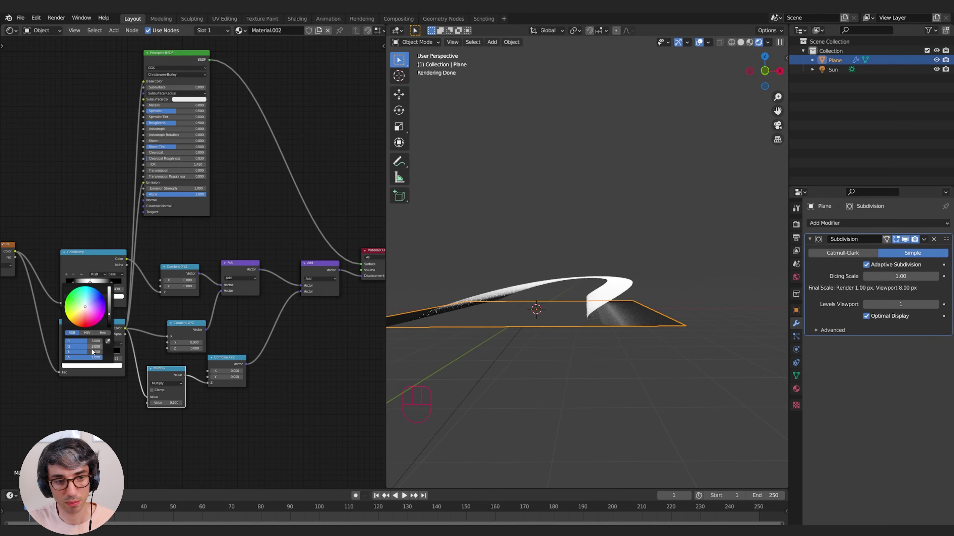
{"action": "left_click", "coordinate": [92, 334]}
{"action": "left_click_drag", "start_coordinate": [90, 352], "coordinate": [78, 352]}
{"action": "middle_click_drag", "start_coordinate": [623, 347], "coordinate": [607, 356]}
Duplicate the Multiply node between the upper ColorRamp and first Combine XYZ's Z input, and raise its value for a taller wave.
{"action": "middle_click_drag", "start_coordinate": [145, 308], "coordinate": [152, 311]}
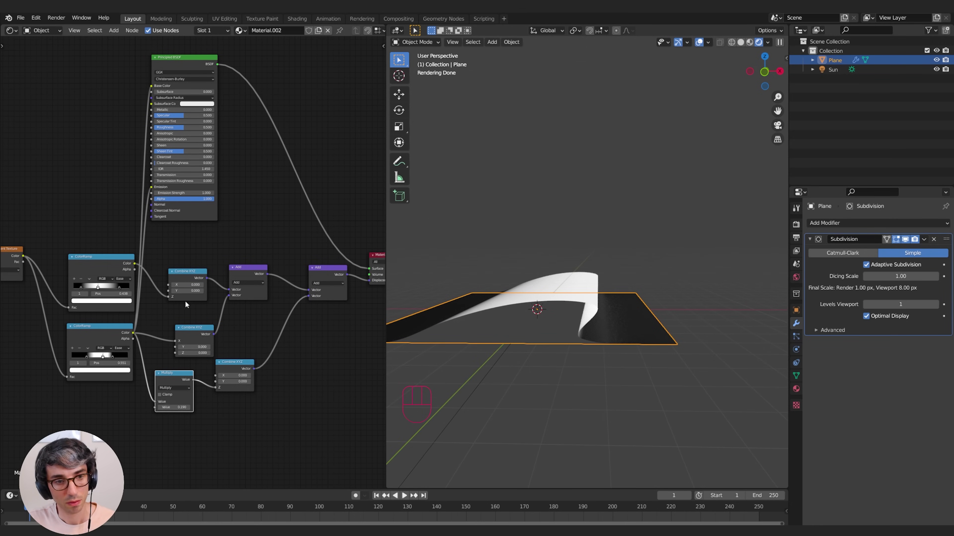
{"action": "key", "text": "shift+d"}
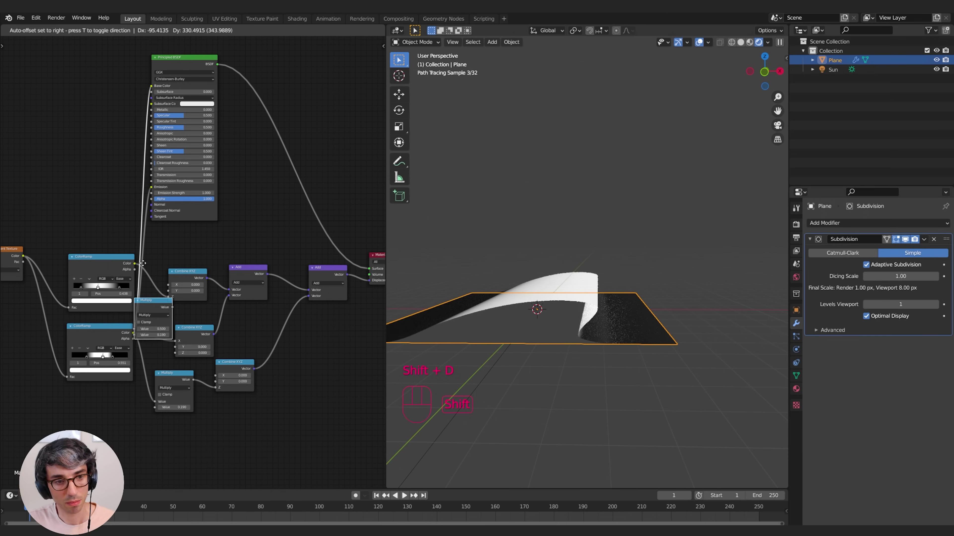
{"action": "left_click", "coordinate": [172, 288]}
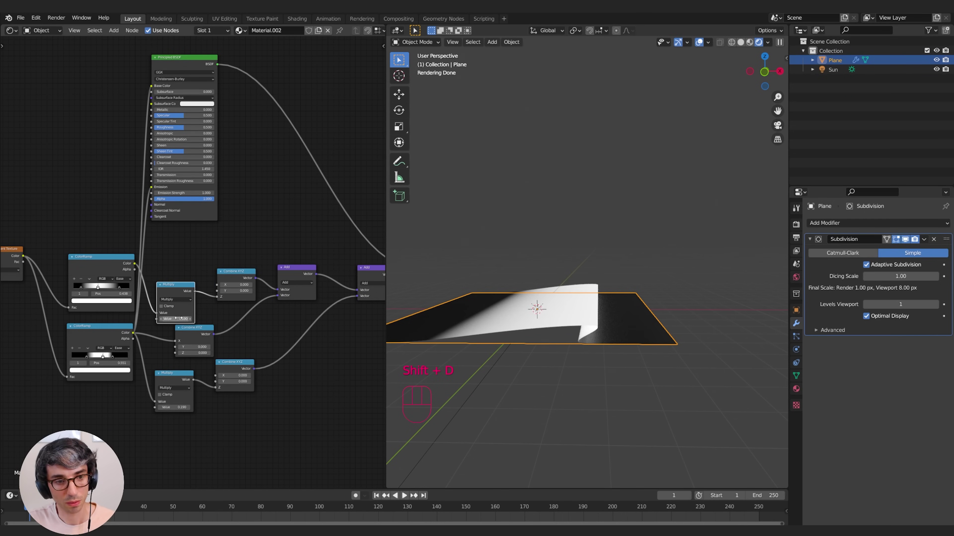
{"action": "left_click_drag", "start_coordinate": [175, 318], "coordinate": [200, 319]}
{"action": "mouse_move", "coordinate": [650, 310]}
{"action": "middle_mouse_down"}
{"action": "mouse_move", "coordinate": [508, 330]}
{"action": "mouse_move", "coordinate": [515, 356]}
{"action": "mouse_move", "coordinate": [589, 324]}
{"action": "mouse_move", "coordinate": [640, 318]}
{"action": "mouse_move", "coordinate": [598, 337]}
{"action": "mouse_move", "coordinate": [609, 322]}
{"action": "mouse_move", "coordinate": [570, 311]}
{"action": "mouse_move", "coordinate": [585, 327]}
{"action": "mouse_move", "coordinate": [601, 317]}
{"action": "mouse_move", "coordinate": [608, 329]}
{"action": "middle_mouse_up"}
Adjust the Mapping node's Y location to shift the wave along the plane.
{"action": "middle_click_drag", "start_coordinate": [178, 236], "coordinate": [368, 234]}
{"action": "middle_click_drag", "start_coordinate": [224, 245], "coordinate": [289, 245]}
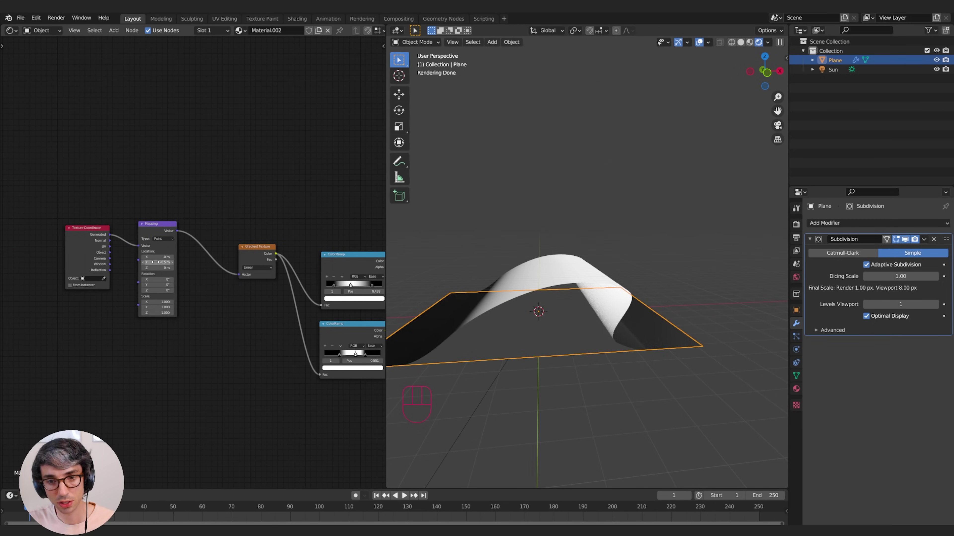
{"action": "mouse_move", "coordinate": [154, 261]}
{"action": "left_mouse_down"}
{"action": "mouse_move", "coordinate": [176, 257]}
{"action": "mouse_move", "coordinate": [144, 257]}
{"action": "mouse_move", "coordinate": [165, 257]}
{"action": "left_mouse_up"}
{"action": "left_click_drag", "start_coordinate": [157, 257], "coordinate": [157, 262]}
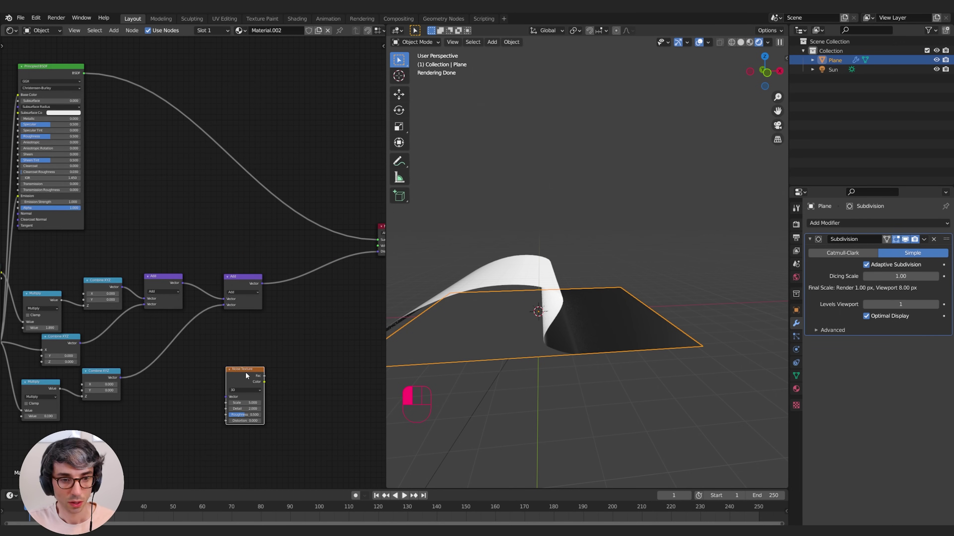
Place the Noise Texture below the last Add, add a Combine XYZ beside it, and connect the noise's Fac to Z.
{"action": "left_click_drag", "start_coordinate": [246, 372], "coordinate": [248, 339]}
{"action": "middle_click_drag", "start_coordinate": [304, 334], "coordinate": [274, 348]}
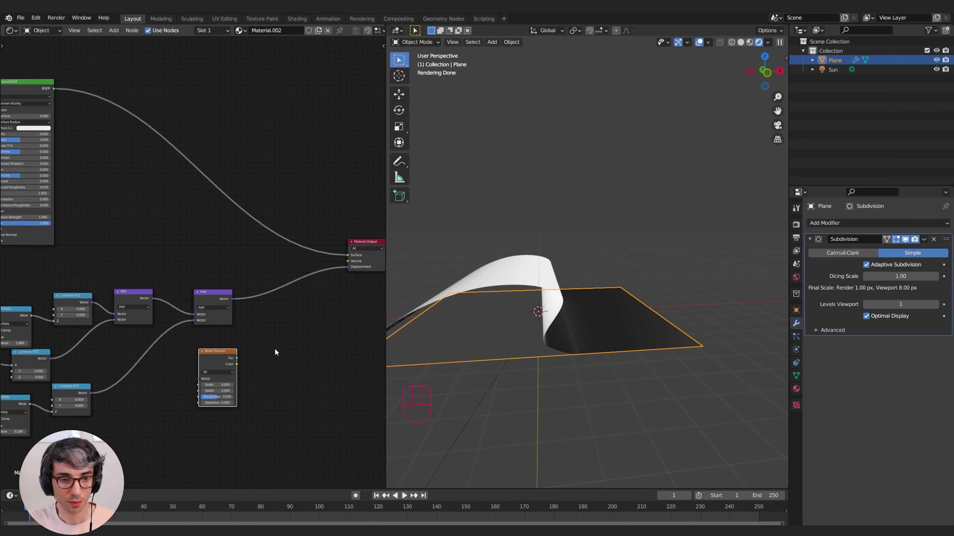
{"action": "key", "text": "shift+a"}
{"action": "left_click", "coordinate": [282, 324]}
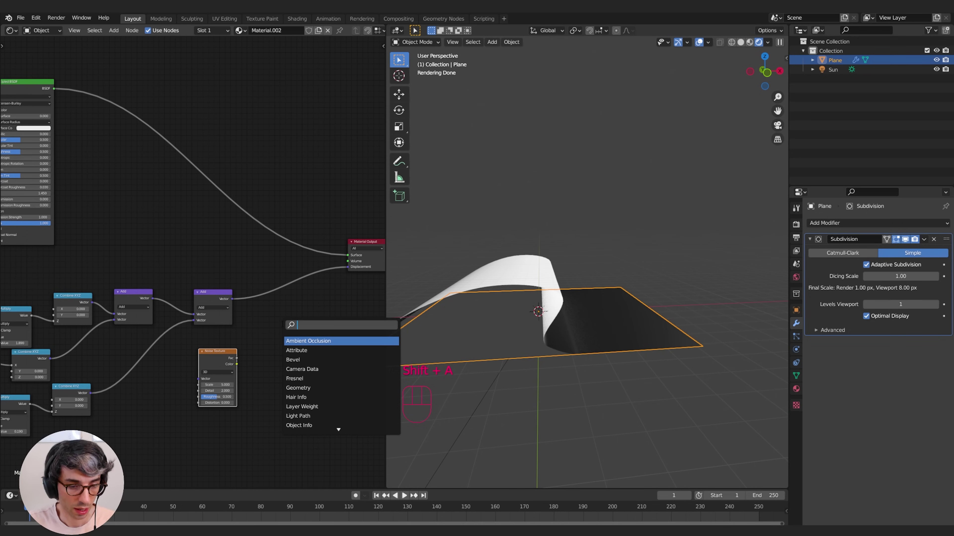
{"action": "type", "text": "comb"}
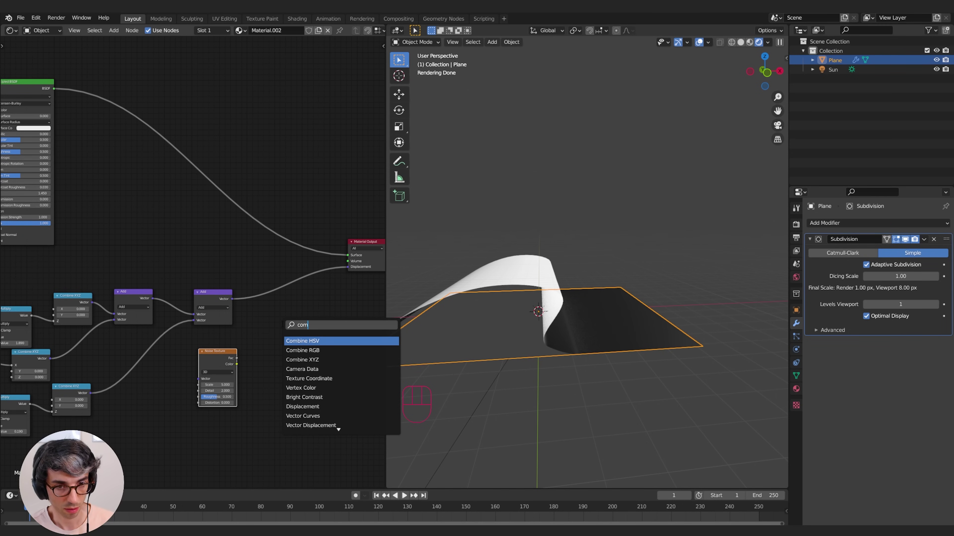
{"action": "key", "text": "Down"}
{"action": "key", "text": "Down"}
{"action": "key", "text": "Return"}
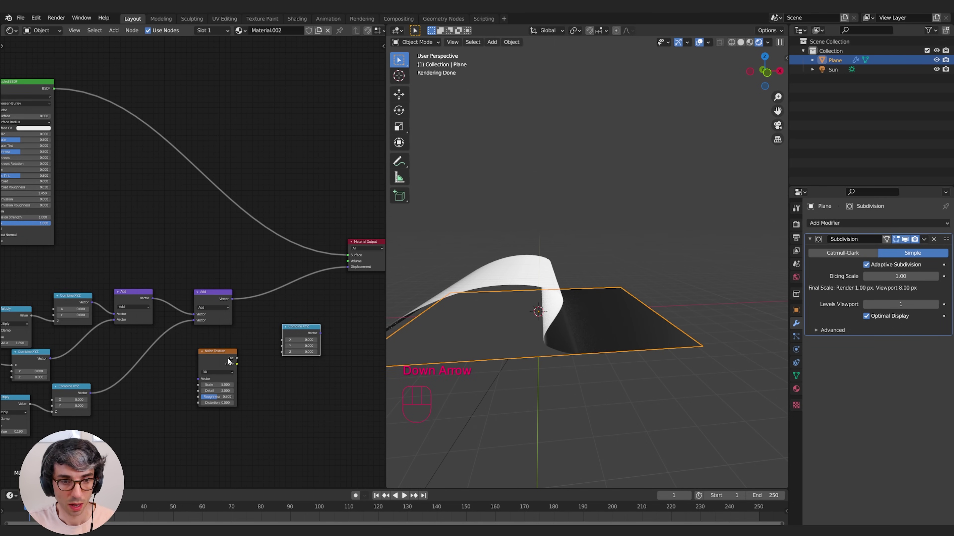
{"action": "left_click_drag", "start_coordinate": [237, 359], "coordinate": [273, 336]}
Duplicate the last vector Add node and insert the copy on the link to the Material Output's Displacement.
{"action": "key", "text": "shift+a"}
{"action": "left_click", "coordinate": [214, 300]}
{"action": "key", "text": "shift+d"}
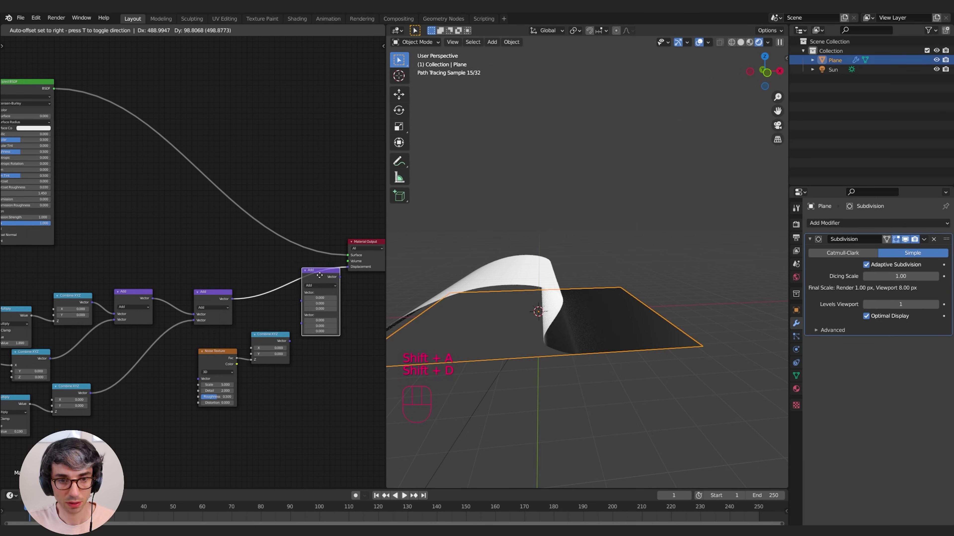
{"action": "left_click", "coordinate": [308, 276]}
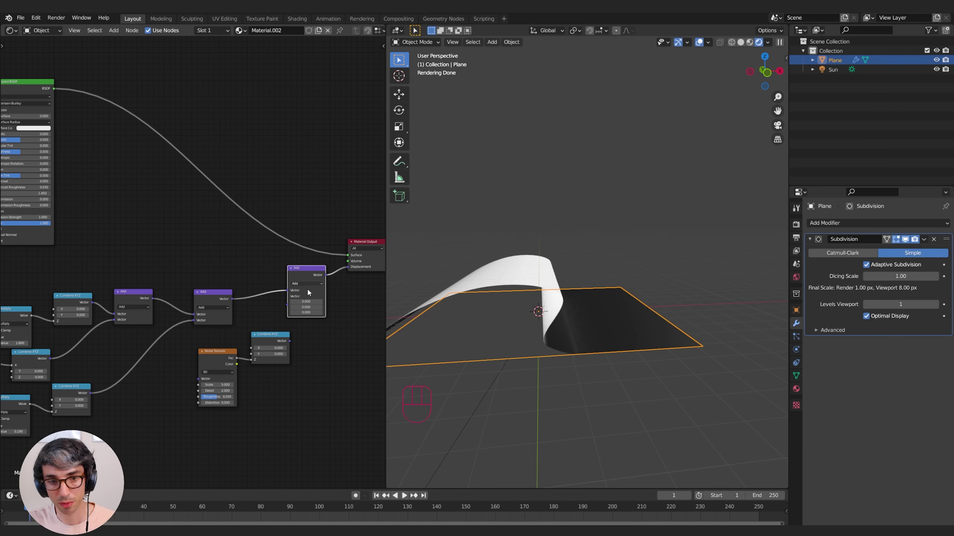
Connect the noise Combine XYZ's Vector to the final Add's second Vector input and inspect the displaced surface.
{"action": "middle_click_drag", "start_coordinate": [22, 441], "coordinate": [168, 424]}
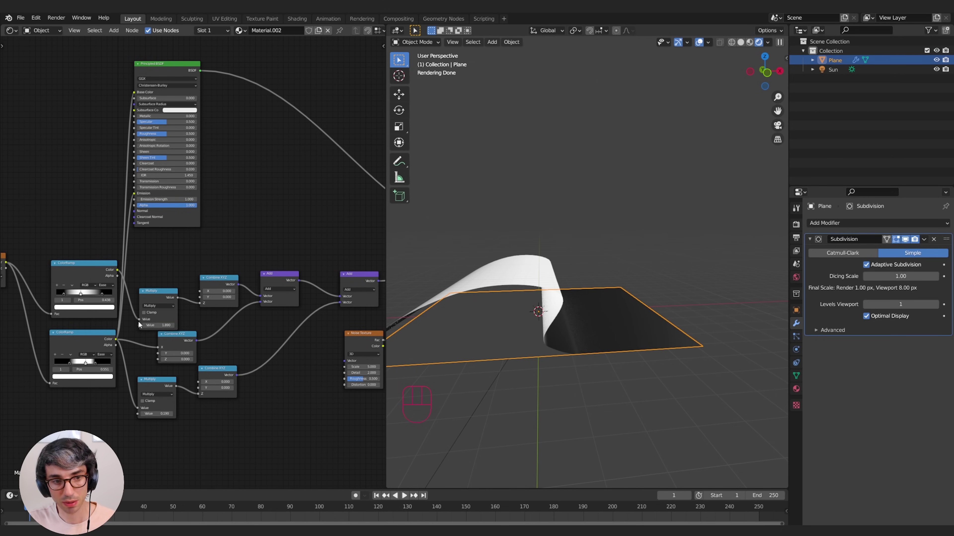
{"action": "middle_click_drag", "start_coordinate": [226, 314], "coordinate": [174, 325]}
{"action": "middle_click_drag", "start_coordinate": [216, 350], "coordinate": [4, 388]}
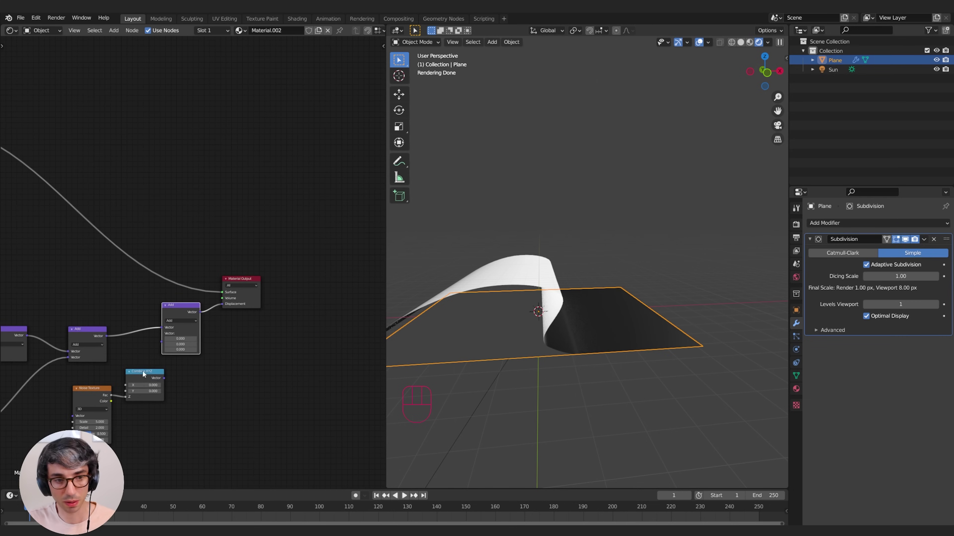
{"action": "middle_click_drag", "start_coordinate": [202, 381], "coordinate": [232, 362]}
{"action": "scroll", "coordinate": [230, 361], "scroll_direction": "left", "scroll_amount": 1}
{"action": "scroll", "coordinate": [241, 349], "scroll_direction": "left", "scroll_amount": 1}
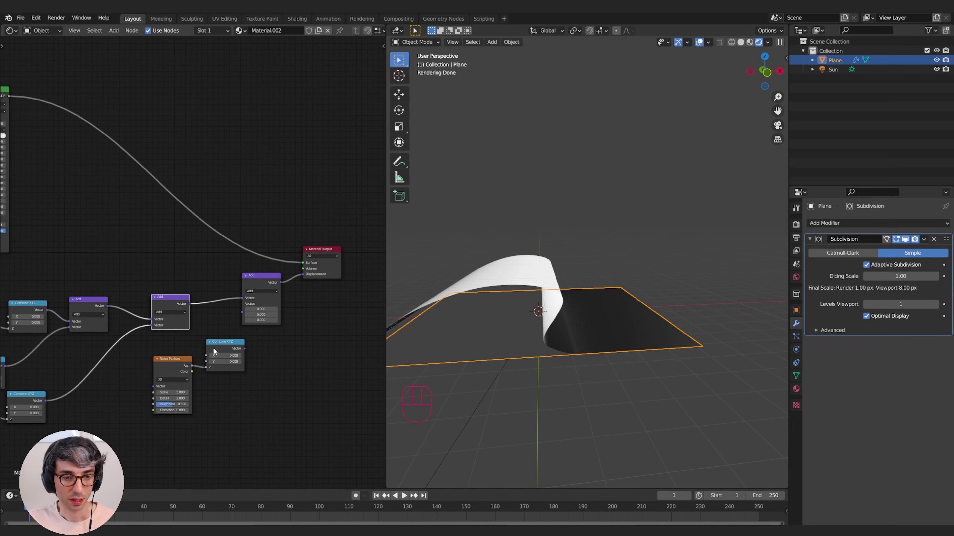
{"action": "left_click_drag", "start_coordinate": [252, 347], "coordinate": [242, 303]}
{"action": "mouse_move", "coordinate": [672, 323]}
{"action": "middle_mouse_down"}
{"action": "mouse_move", "coordinate": [695, 320]}
{"action": "mouse_move", "coordinate": [676, 323]}
{"action": "middle_mouse_up"}
{"action": "scroll", "coordinate": [635, 335], "scroll_direction": "up", "scroll_amount": 2}
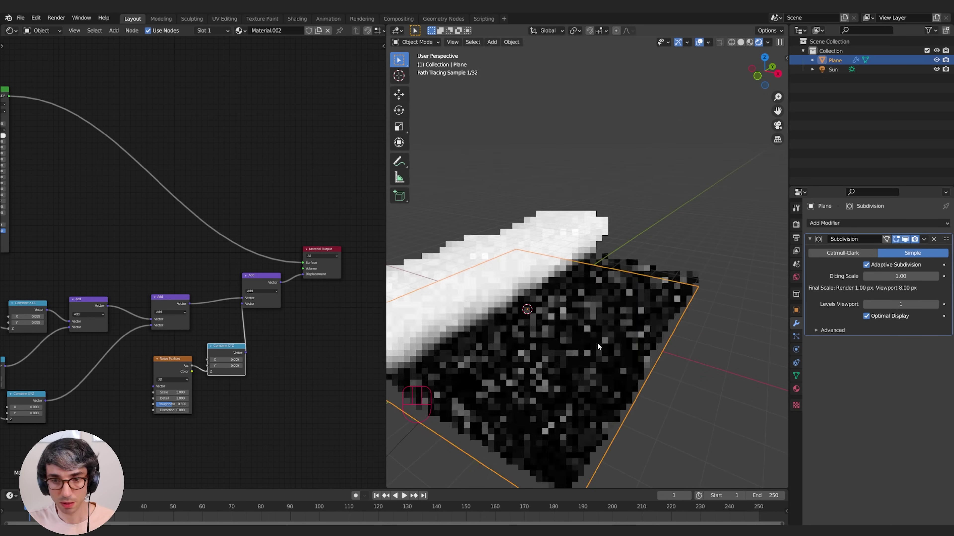
{"action": "middle_click_drag", "start_coordinate": [623, 347], "coordinate": [655, 324]}
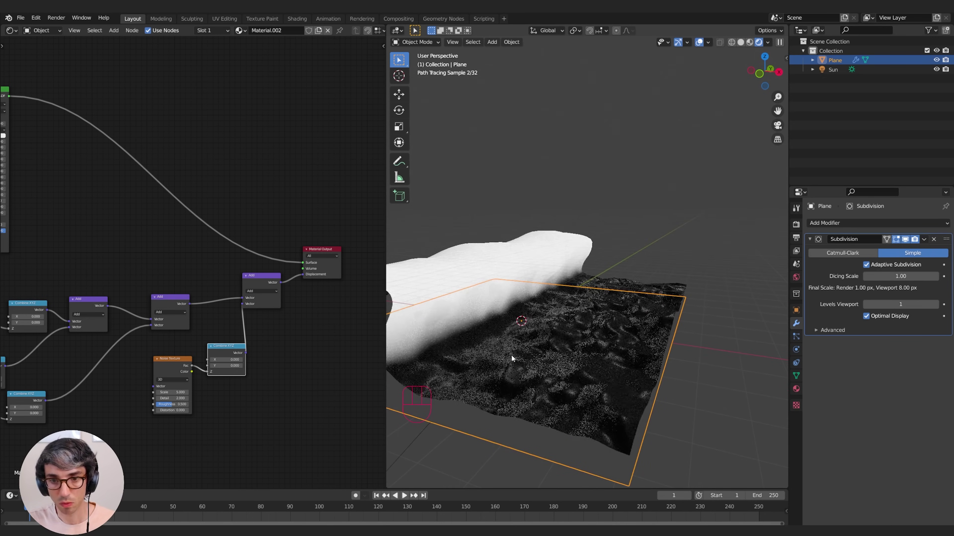
Increase the Noise Texture's Scale for finer ripples and inspect the displaced surface from several angles.
{"action": "middle_click_drag", "start_coordinate": [512, 358], "coordinate": [557, 353]}
{"action": "middle_click_drag", "start_coordinate": [326, 405], "coordinate": [353, 399]}
{"action": "mouse_move", "coordinate": [199, 387]}
{"action": "left_mouse_down"}
{"action": "mouse_move", "coordinate": [220, 386]}
{"action": "mouse_move", "coordinate": [208, 387]}
{"action": "left_mouse_up"}
{"action": "middle_click_drag", "start_coordinate": [301, 395], "coordinate": [326, 398]}
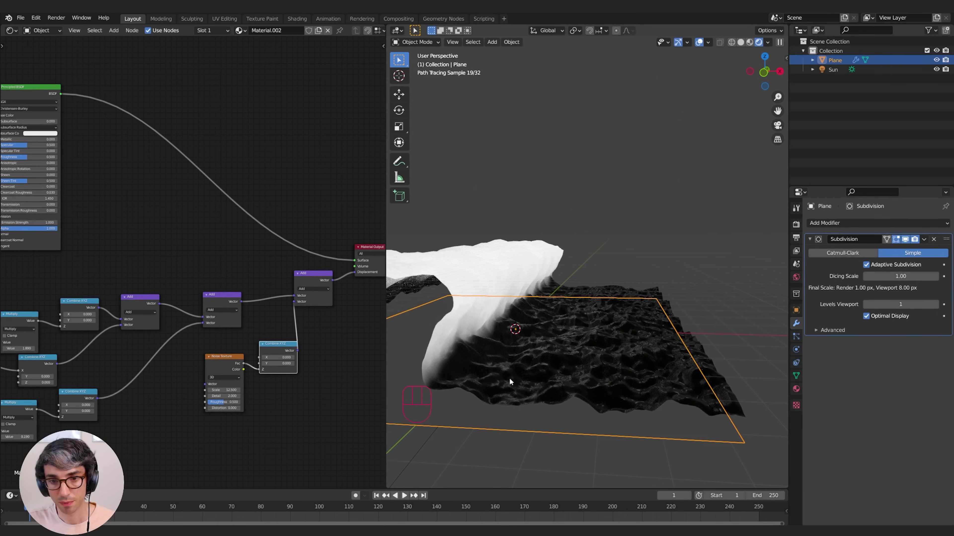
{"action": "scroll", "coordinate": [511, 381], "scroll_direction": "down", "scroll_amount": 2}
{"action": "middle_click_drag", "start_coordinate": [520, 358], "coordinate": [345, 367]}
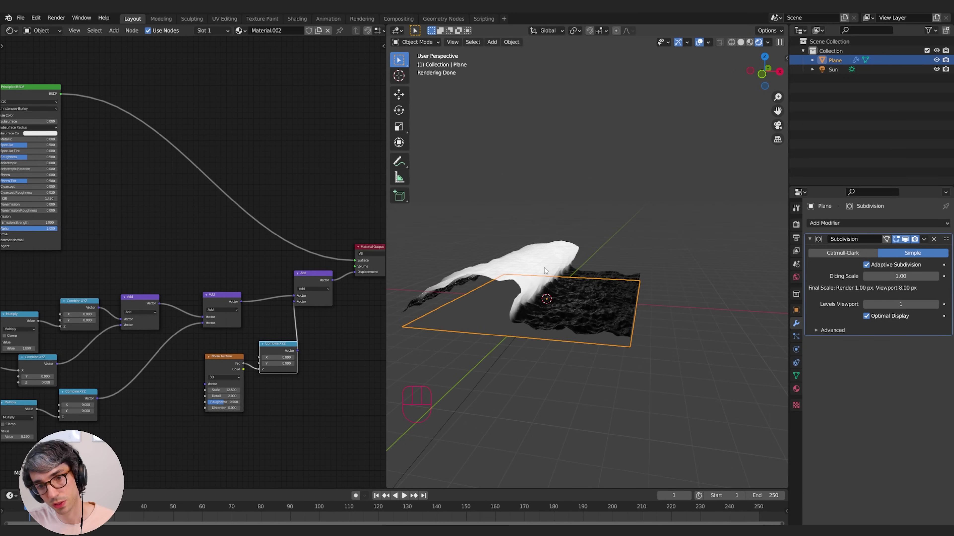
Reposition the two ColorRamp nodes closer to the Gradient Texture node.
{"action": "middle_click_drag", "start_coordinate": [11, 346], "coordinate": [246, 301]}
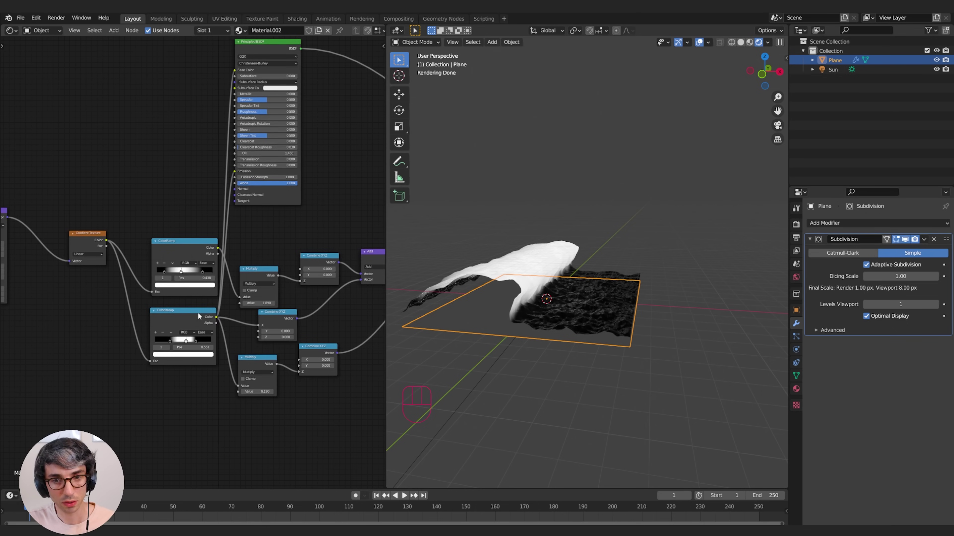
{"action": "mouse_move", "coordinate": [176, 241]}
{"action": "middle_mouse_down"}
{"action": "mouse_move", "coordinate": [198, 236]}
{"action": "mouse_move", "coordinate": [204, 250]}
{"action": "mouse_move", "coordinate": [185, 255]}
{"action": "middle_mouse_up"}
{"action": "middle_click_drag", "start_coordinate": [264, 266], "coordinate": [351, 253]}
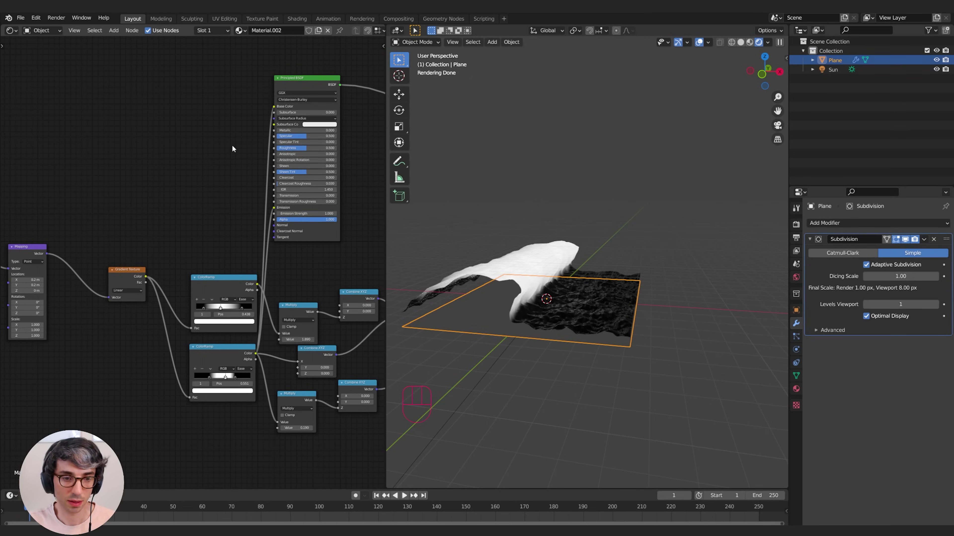
{"action": "middle_click_drag", "start_coordinate": [234, 166], "coordinate": [221, 168]}
{"action": "left_click_drag", "start_coordinate": [225, 291], "coordinate": [214, 282]}
{"action": "middle_click_drag", "start_coordinate": [225, 243], "coordinate": [240, 260]}
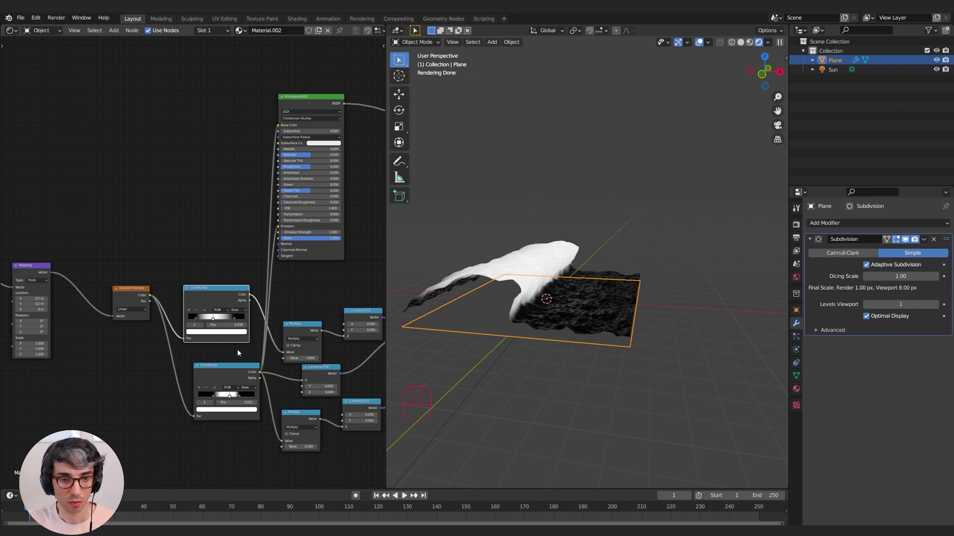
{"action": "left_click_drag", "start_coordinate": [226, 377], "coordinate": [209, 379]}
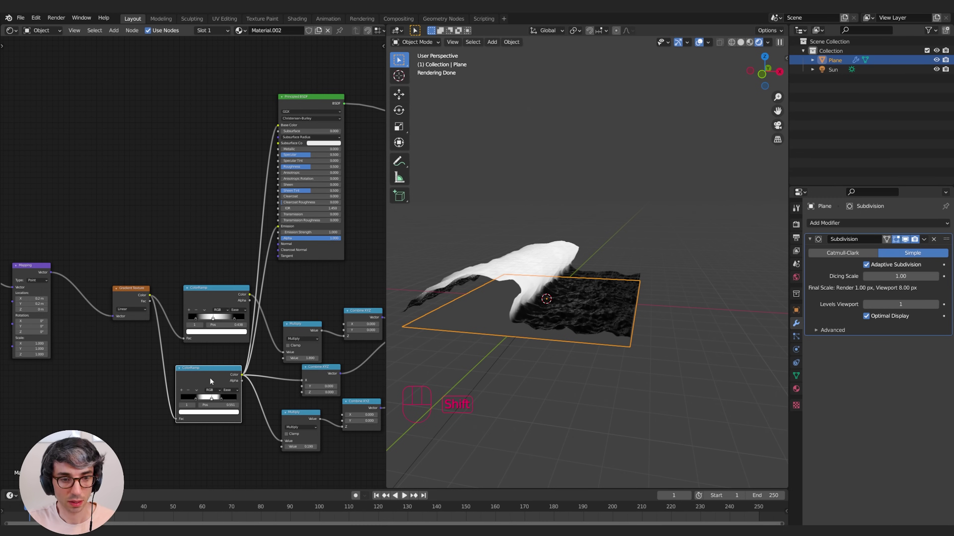
Duplicate the lower ColorRamp, place the copy above the others, and feed it from the Gradient Texture's Color.
{"action": "key", "text": "shift+d"}
{"action": "left_click", "coordinate": [180, 189]}
{"action": "left_click_drag", "start_coordinate": [150, 295], "coordinate": [146, 229]}
{"action": "middle_click_drag", "start_coordinate": [224, 197], "coordinate": [167, 230]}
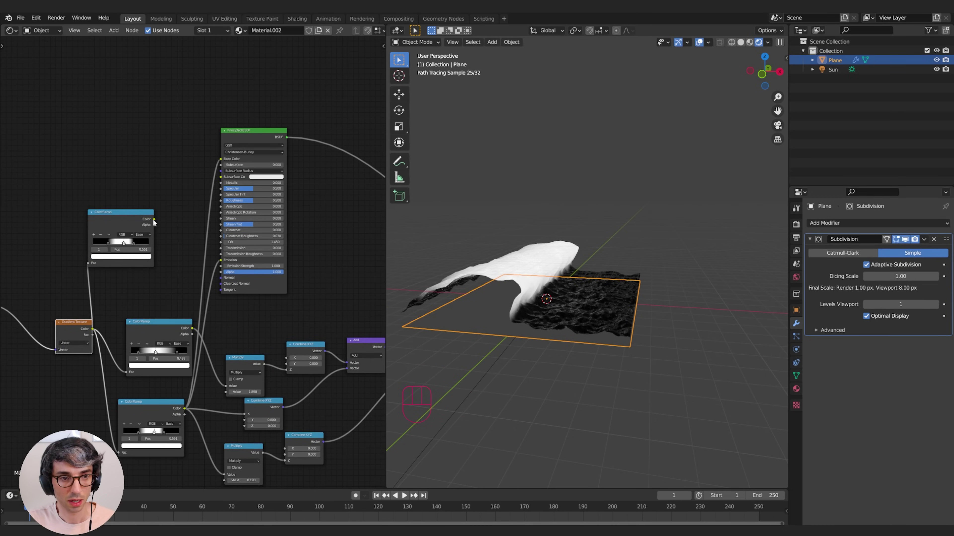
Connect the new ColorRamp's Color to the Principled BSDF's Base Color and disconnect the Emission input.
{"action": "left_click_drag", "start_coordinate": [154, 219], "coordinate": [220, 159]}
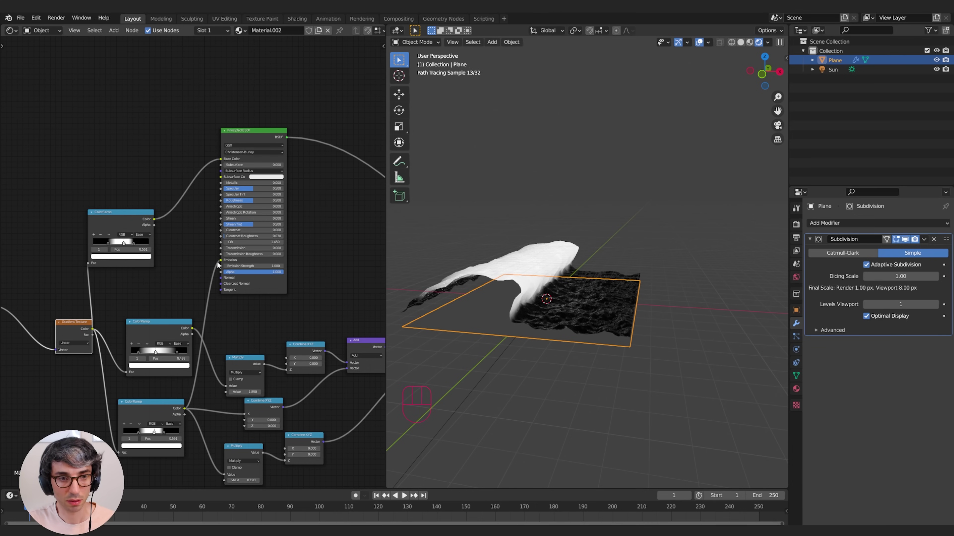
{"action": "left_click_drag", "start_coordinate": [220, 260], "coordinate": [245, 309]}
{"action": "middle_click_drag", "start_coordinate": [245, 309], "coordinate": [297, 337]}
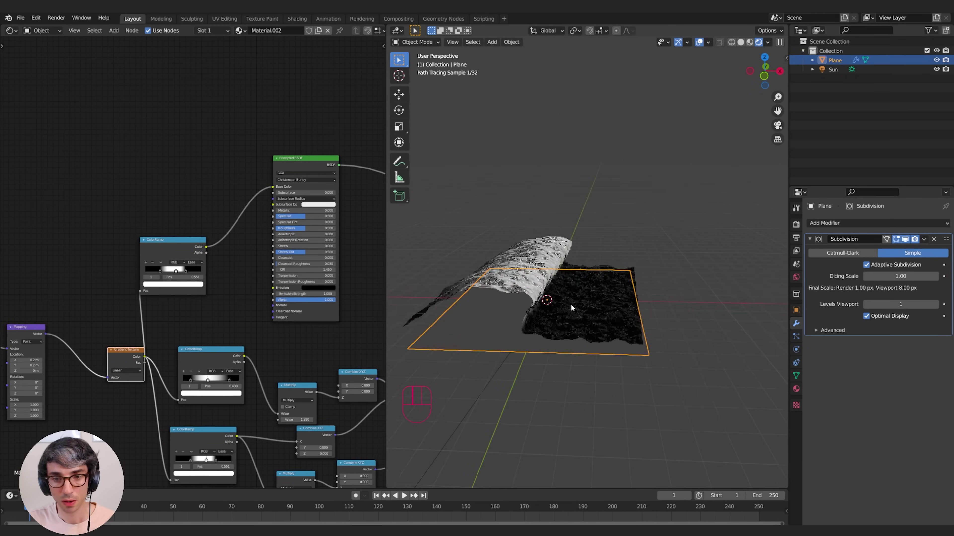
Raise the Principled BSDF's Specular and lower its Roughness to make the wave surface glossier.
{"action": "scroll", "coordinate": [571, 308], "scroll_direction": "up", "scroll_amount": 2}
{"action": "mouse_move", "coordinate": [320, 228]}
{"action": "left_mouse_down"}
{"action": "mouse_move", "coordinate": [300, 228]}
{"action": "mouse_move", "coordinate": [314, 217]}
{"action": "left_mouse_up"}
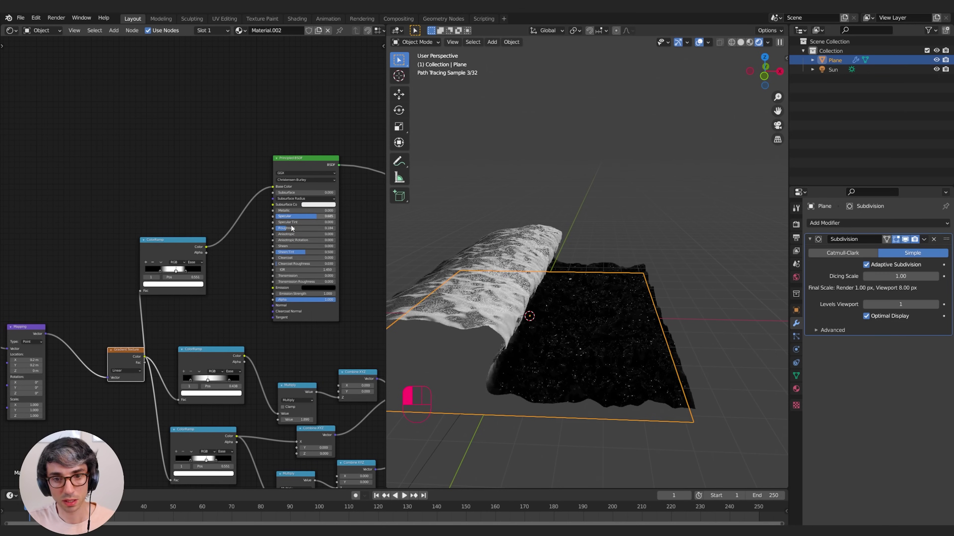
{"action": "middle_click_drag", "start_coordinate": [474, 297], "coordinate": [445, 279]}
Shift the outer stops of the Base Color ColorRamp inward to narrow the white band along the crest.
{"action": "mouse_move", "coordinate": [181, 272]}
{"action": "left_mouse_down"}
{"action": "mouse_move", "coordinate": [188, 276]}
{"action": "mouse_move", "coordinate": [171, 272]}
{"action": "mouse_move", "coordinate": [185, 271]}
{"action": "left_mouse_up"}
{"action": "left_click", "coordinate": [161, 273]}
{"action": "middle_click_drag", "start_coordinate": [596, 285], "coordinate": [630, 295]}
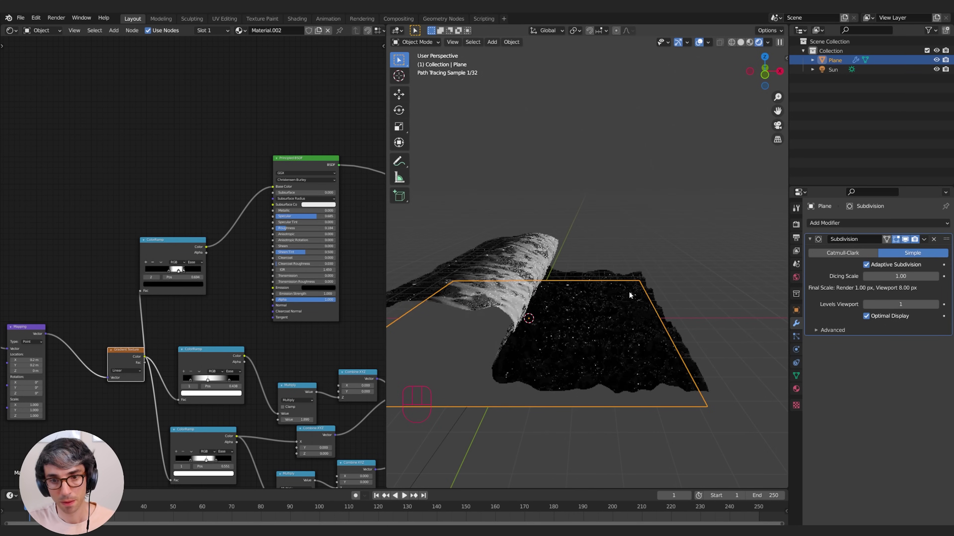
Recolour the two outer black stops of the Base Color ColorRamp to light blue, keeping the middle stop white.
{"action": "left_click", "coordinate": [162, 284]}
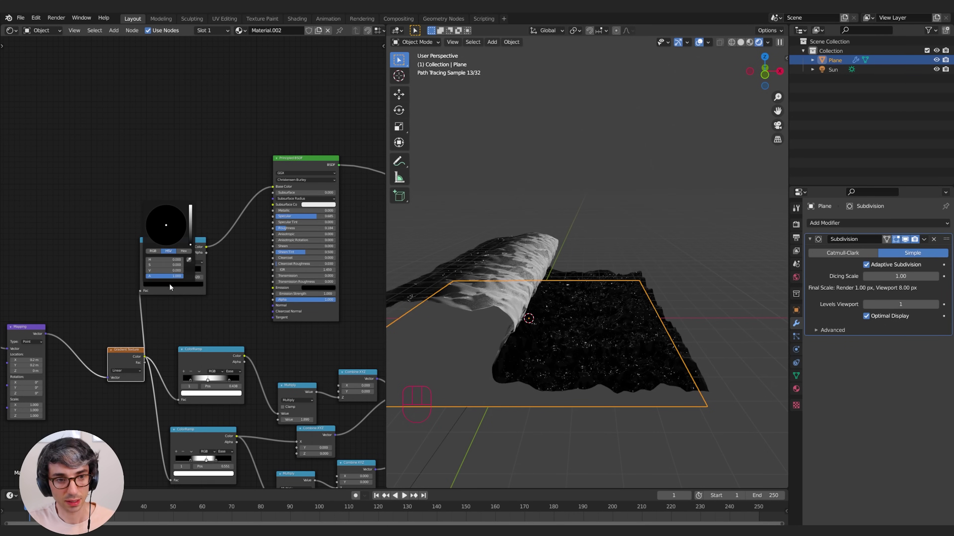
{"action": "left_click", "coordinate": [177, 219]}
{"action": "scroll", "coordinate": [177, 219], "scroll_direction": "up", "scroll_amount": 6}
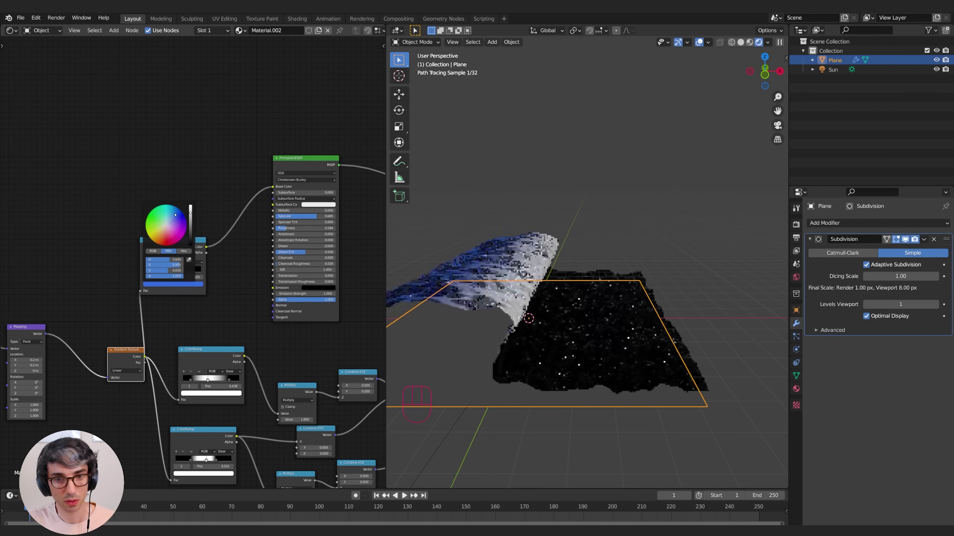
{"action": "left_click_drag", "start_coordinate": [175, 217], "coordinate": [172, 214]}
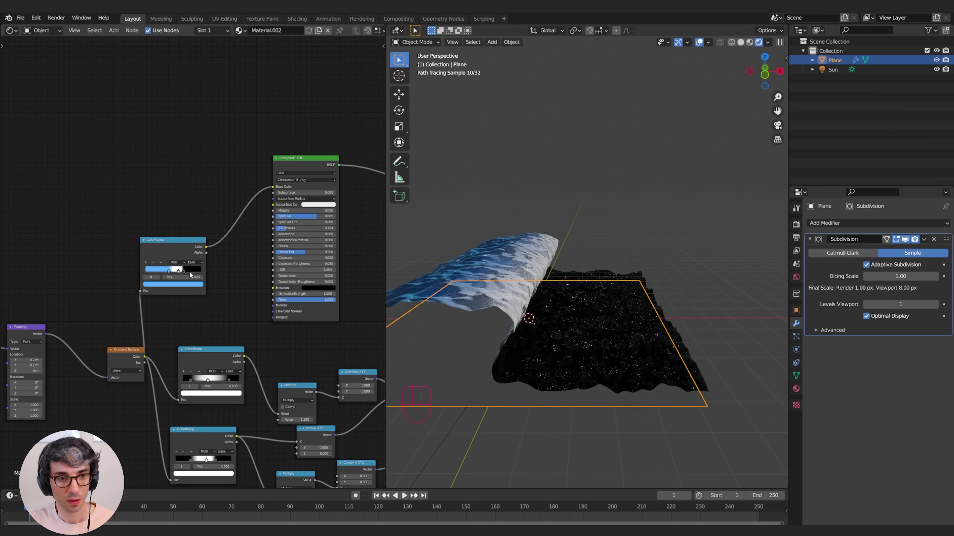
{"action": "left_click", "coordinate": [186, 284]}
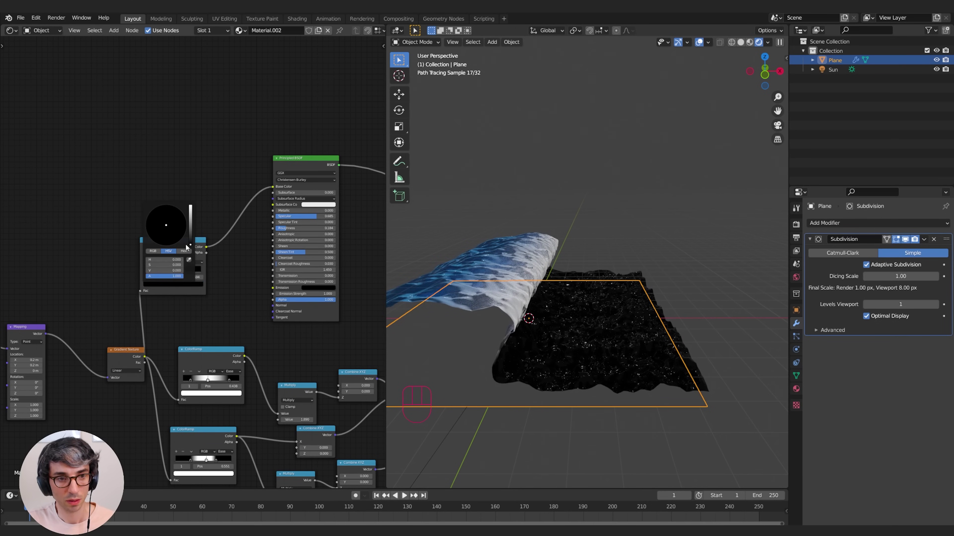
{"action": "left_click", "coordinate": [164, 270]}
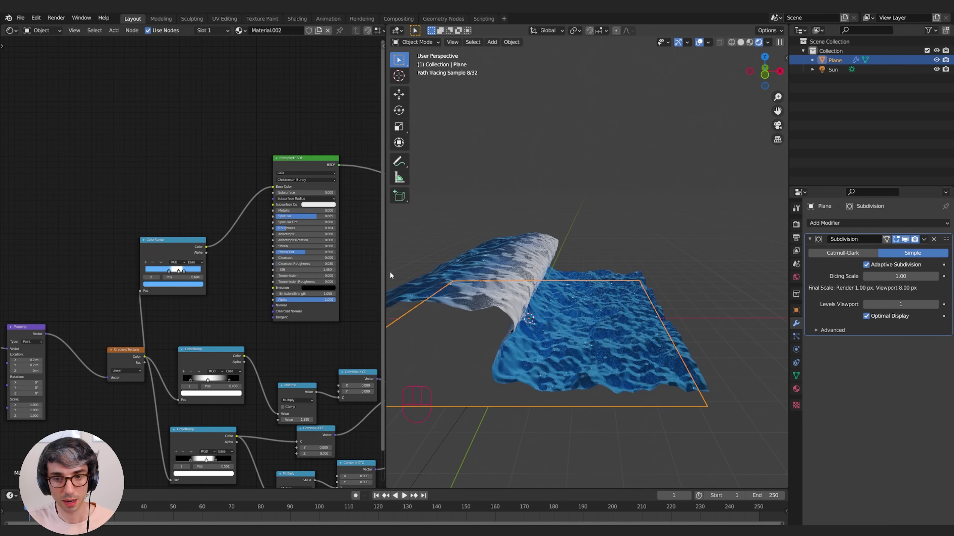
Add a second Sun light to the scene, rotate it to light the wave's front, and reselect the plane.
{"action": "middle_click_drag", "start_coordinate": [546, 308], "coordinate": [632, 269]}
{"action": "key", "text": "shift+a"}
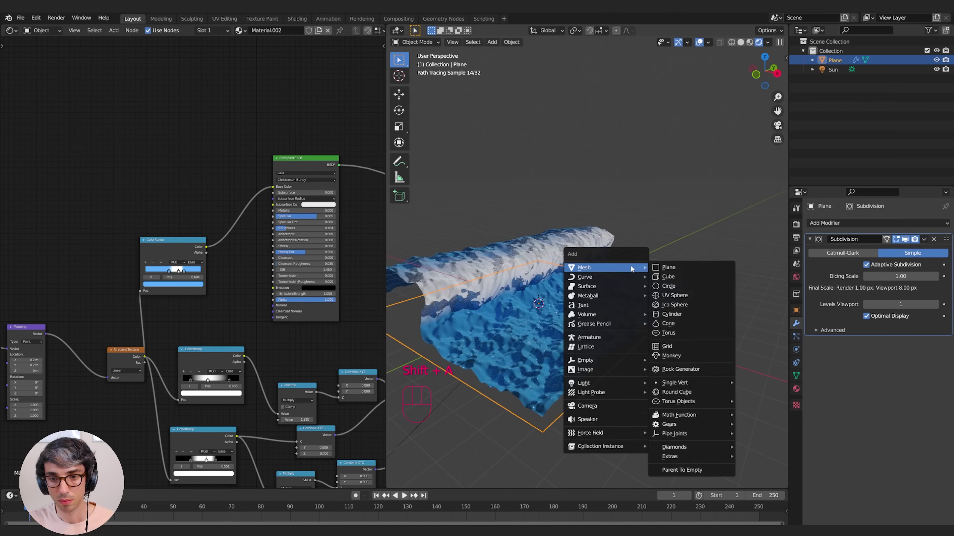
{"action": "mouse_move", "coordinate": [619, 383]}
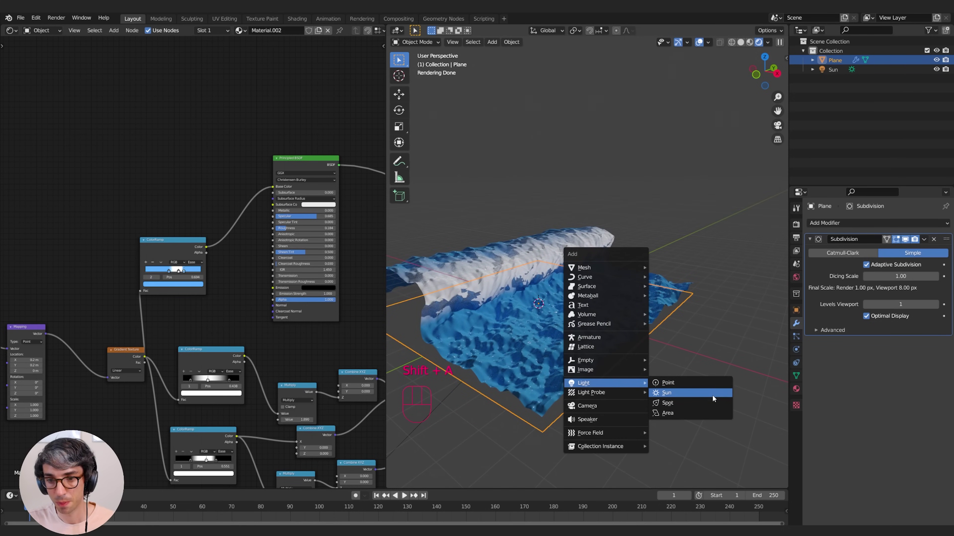
{"action": "left_click", "coordinate": [712, 394]}
{"action": "key", "text": "r"}
{"action": "left_click", "coordinate": [686, 295]}
{"action": "left_click", "coordinate": [684, 306]}
{"action": "middle_click_drag", "start_coordinate": [683, 307], "coordinate": [674, 333]}
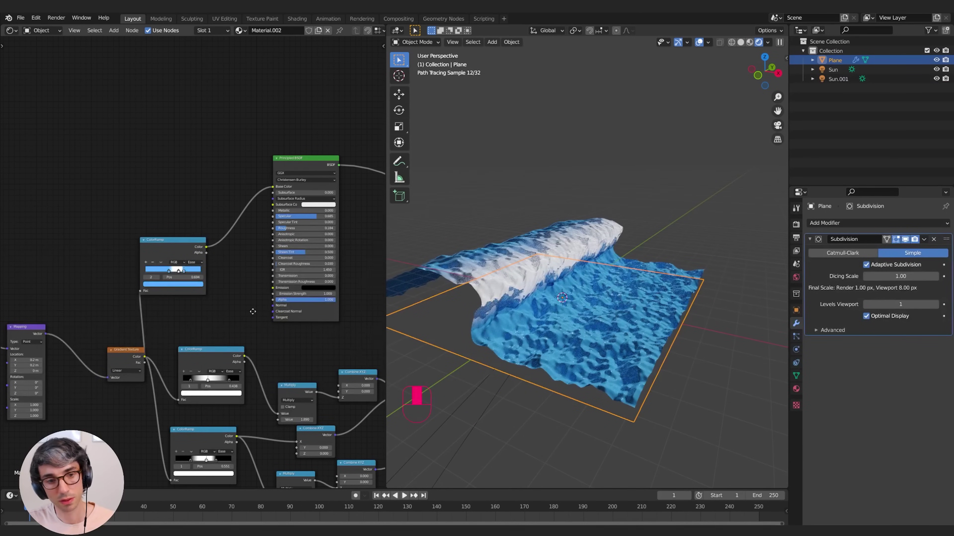
Adjust the Mapping node's Location values to reposition the coloured wave on the plane.
{"action": "middle_click_drag", "start_coordinate": [335, 343], "coordinate": [293, 298]}
{"action": "mouse_move", "coordinate": [113, 277]}
{"action": "left_mouse_down"}
{"action": "mouse_move", "coordinate": [135, 277]}
{"action": "mouse_move", "coordinate": [99, 277]}
{"action": "mouse_move", "coordinate": [124, 277]}
{"action": "left_mouse_up"}
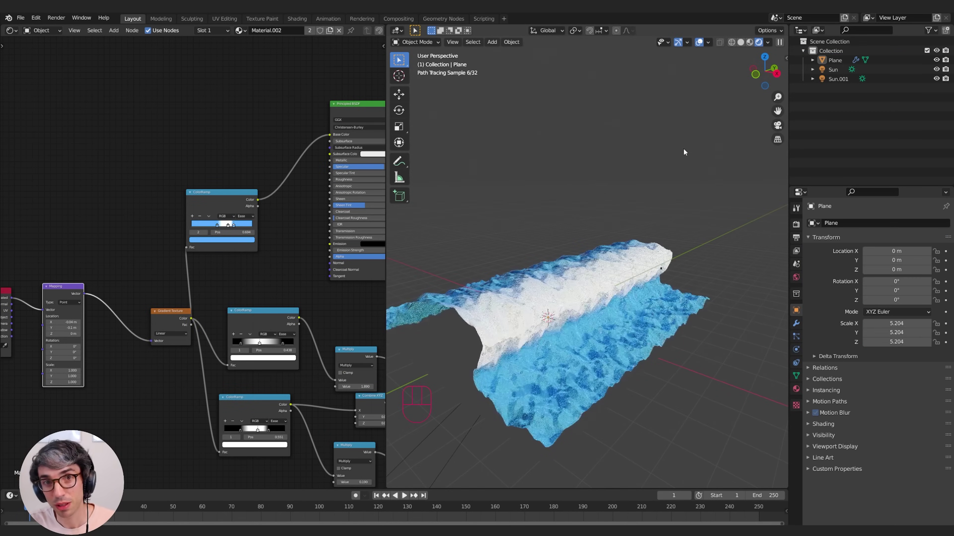